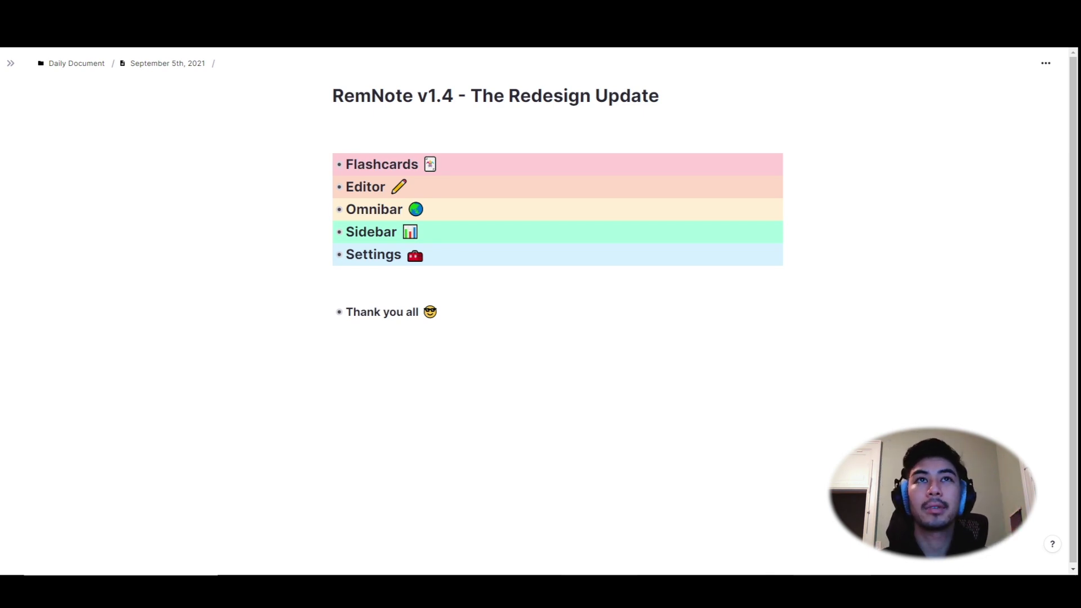
# - Expand Flashcards to show the framework note and Basic, Concept, Descriptor and Multiline Cards
pyautogui.click(457, 161)
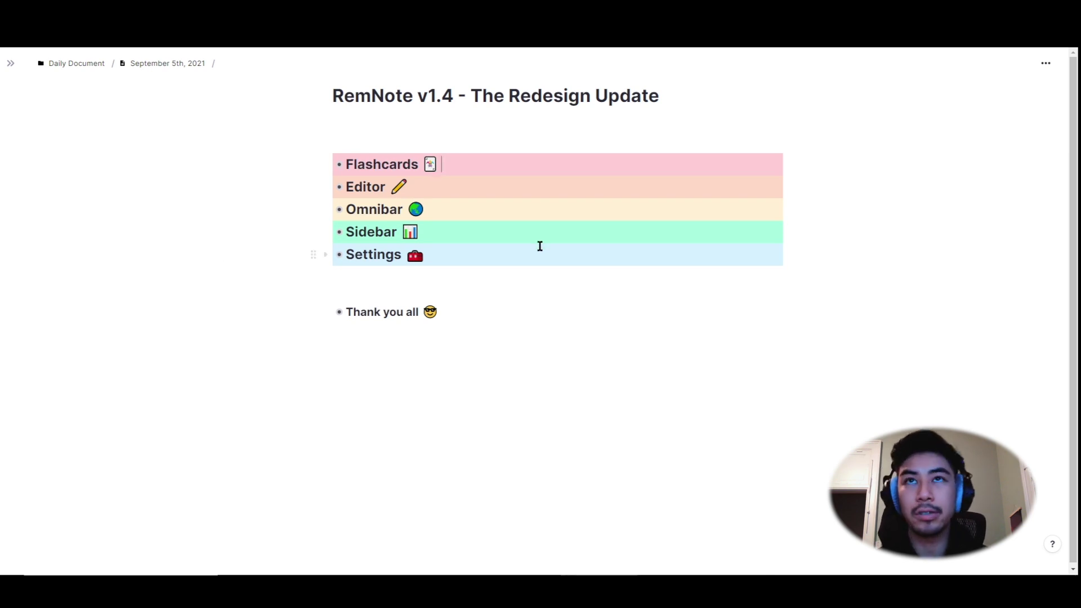
pyautogui.hotkey('ctrl', 'Down')
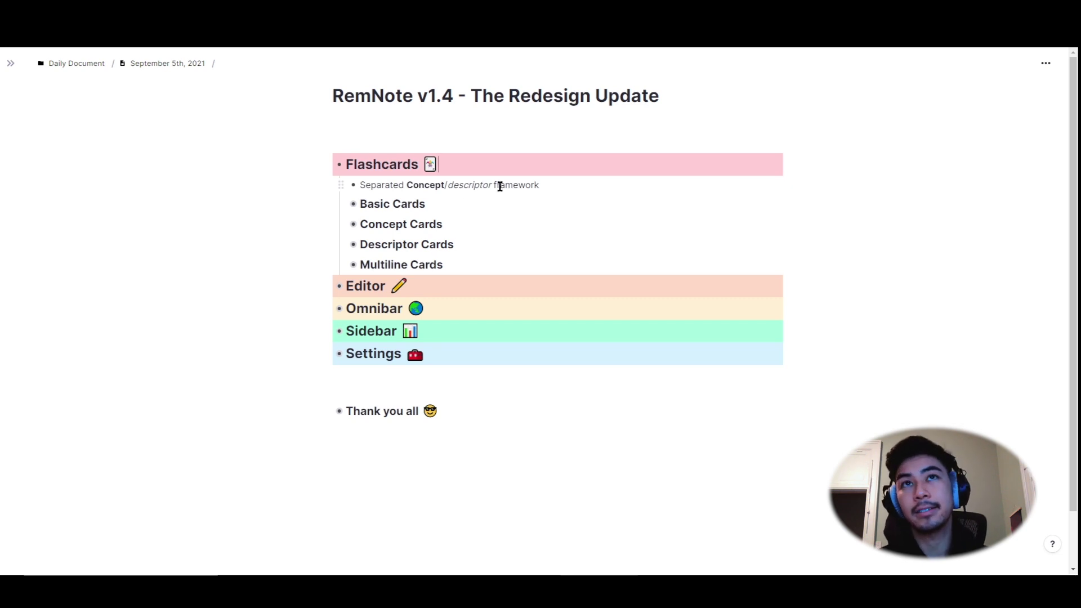
pyautogui.click(623, 176)
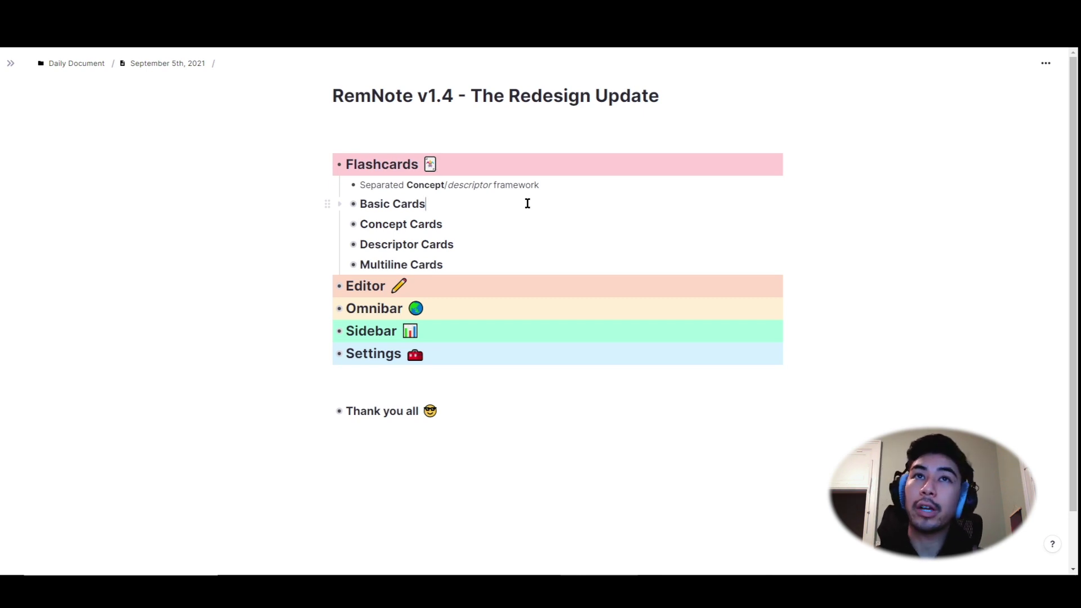
# - Add 'Forward Card >> Back Side', 'Double Sided <> Back Side' and 'Backward Card <- Back Side' under Basic Cards
pyautogui.hotkey('ctrl', 'Down')
pyautogui.press('End')
pyautogui.press('Return')
pyautogui.write('Forward Card')
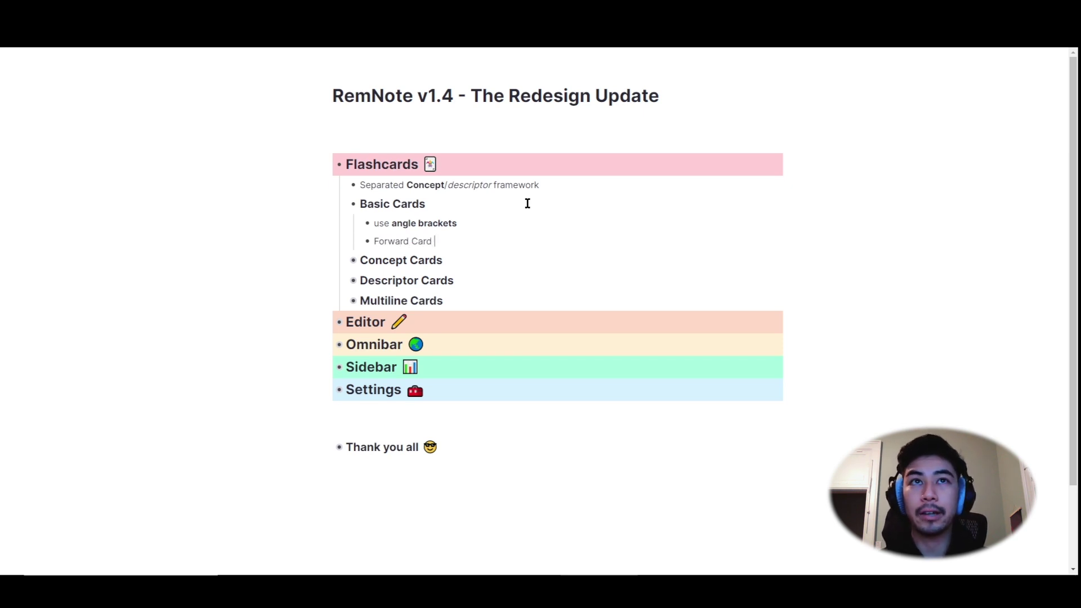
pyautogui.write(' >')
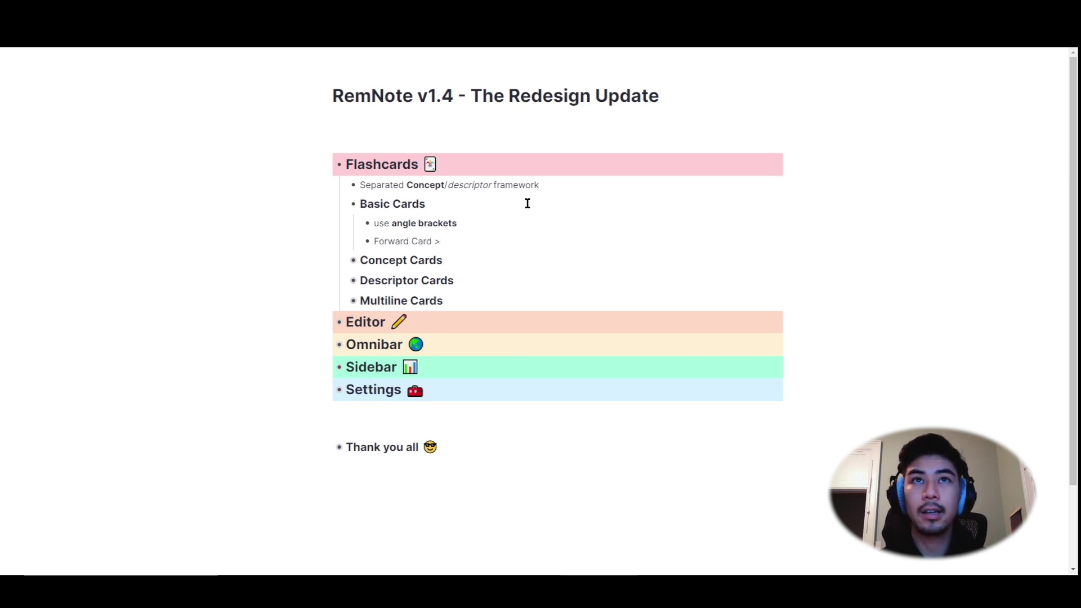
pyautogui.write('>')
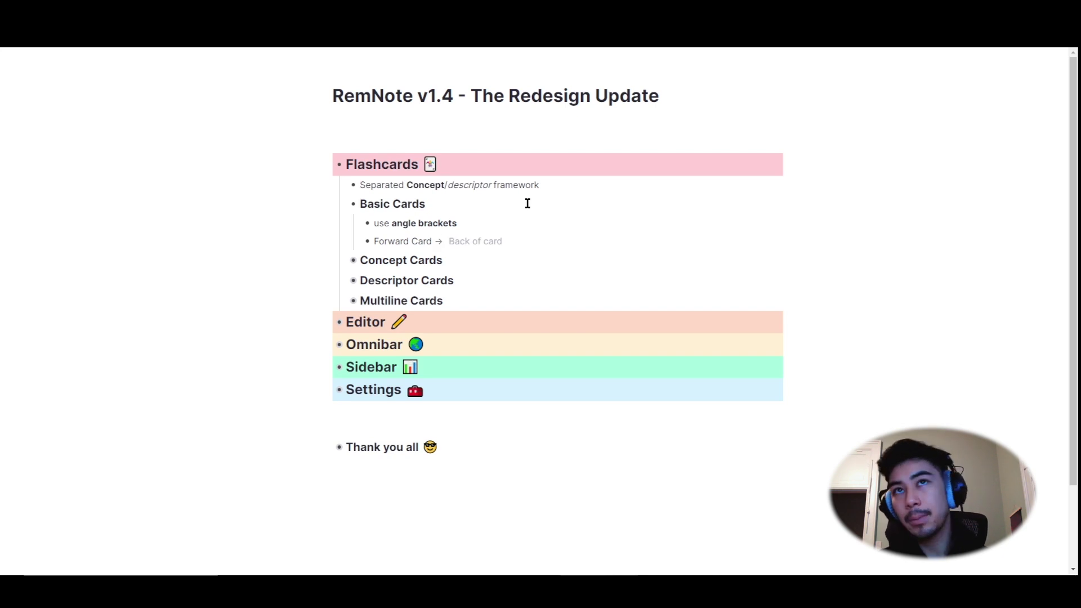
pyautogui.write('Back Side')
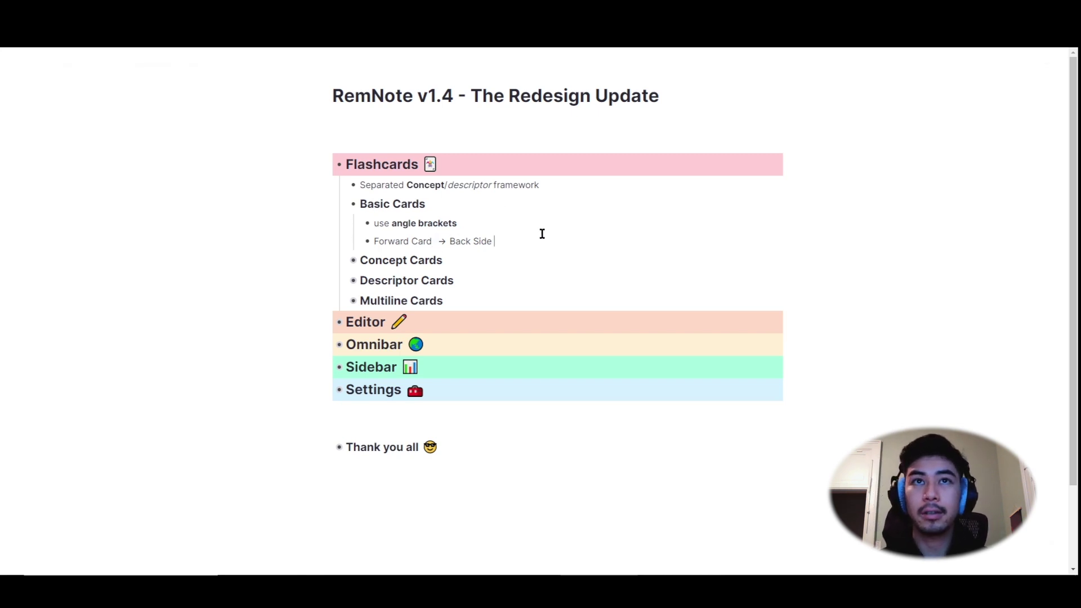
pyautogui.write('>>')
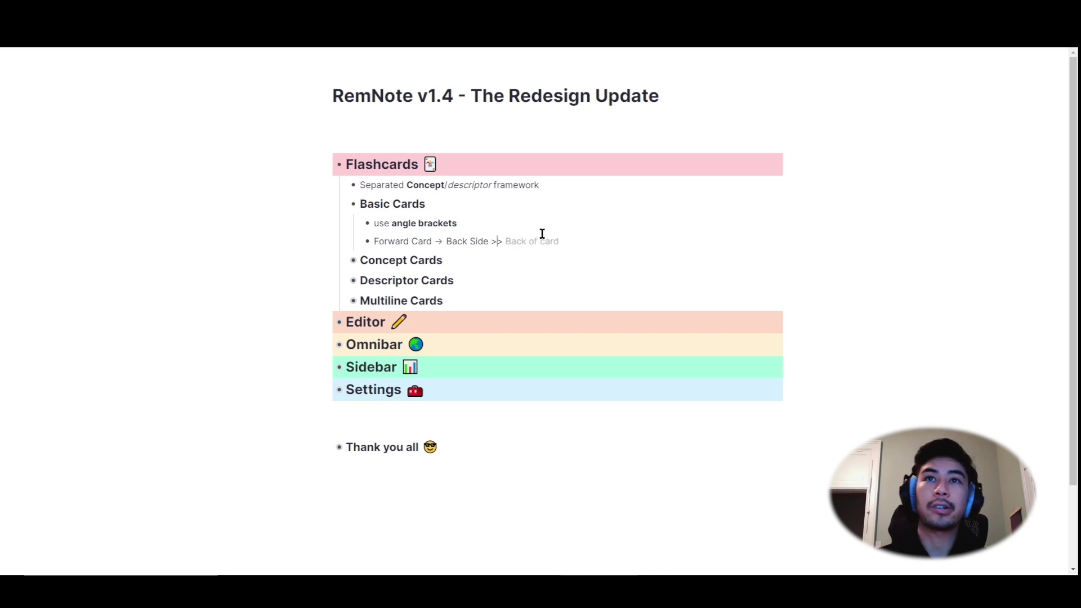
pyautogui.press('BackSpace')
pyautogui.press('BackSpace')
pyautogui.press('BackSpace')
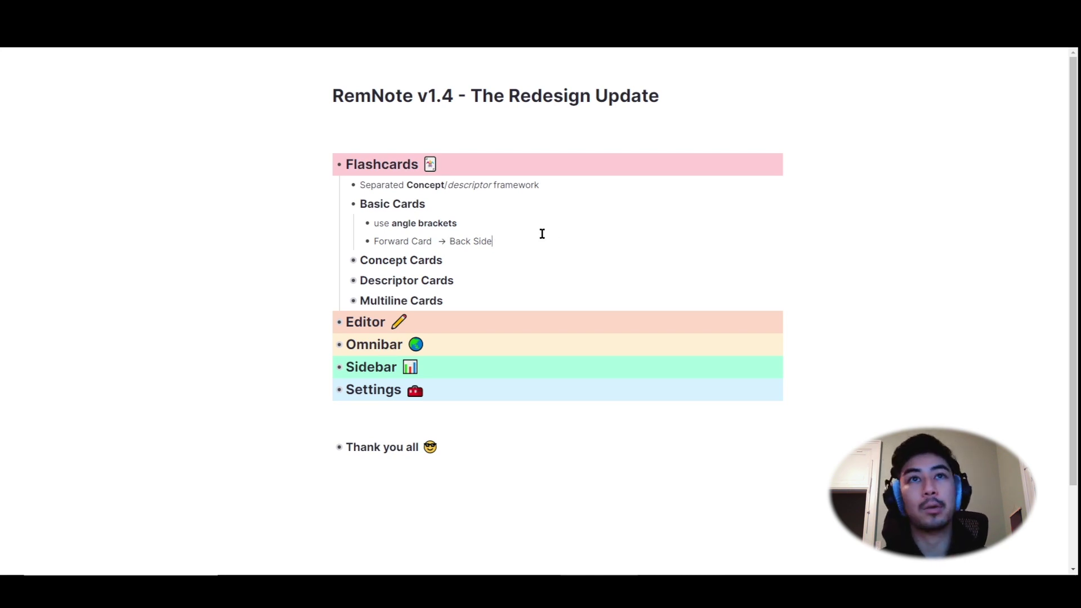
pyautogui.press('Return')
pyautogui.write('Double S')
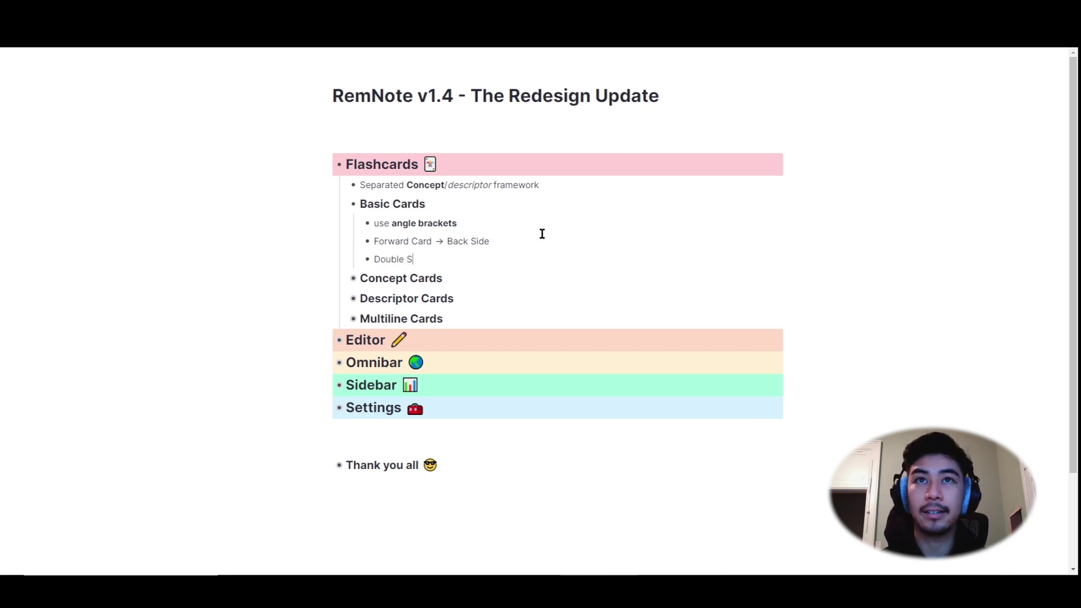
pyautogui.write('ided <')
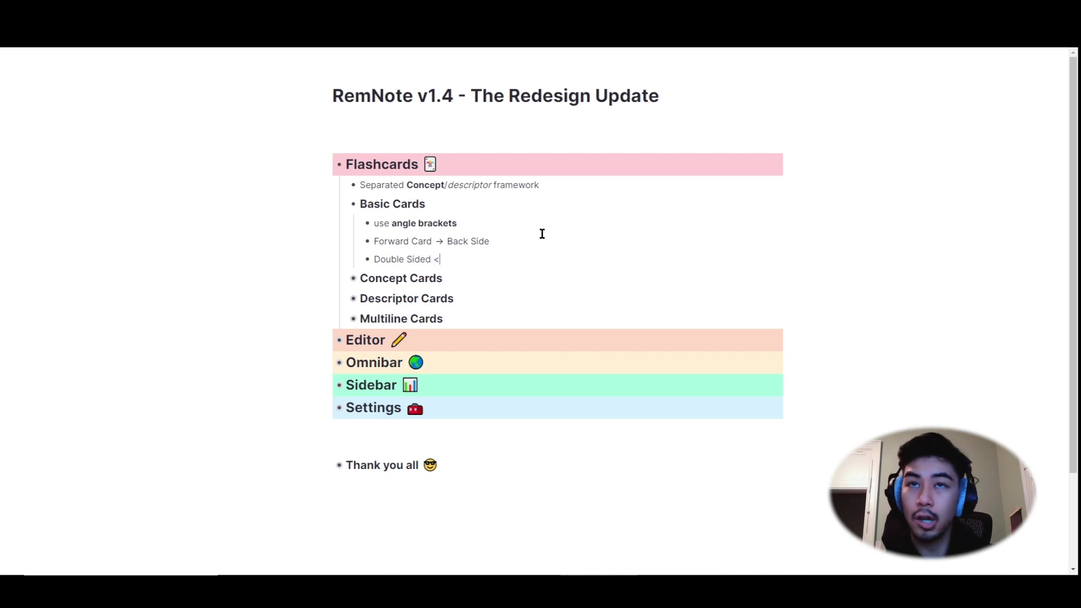
pyautogui.write('>Back S')
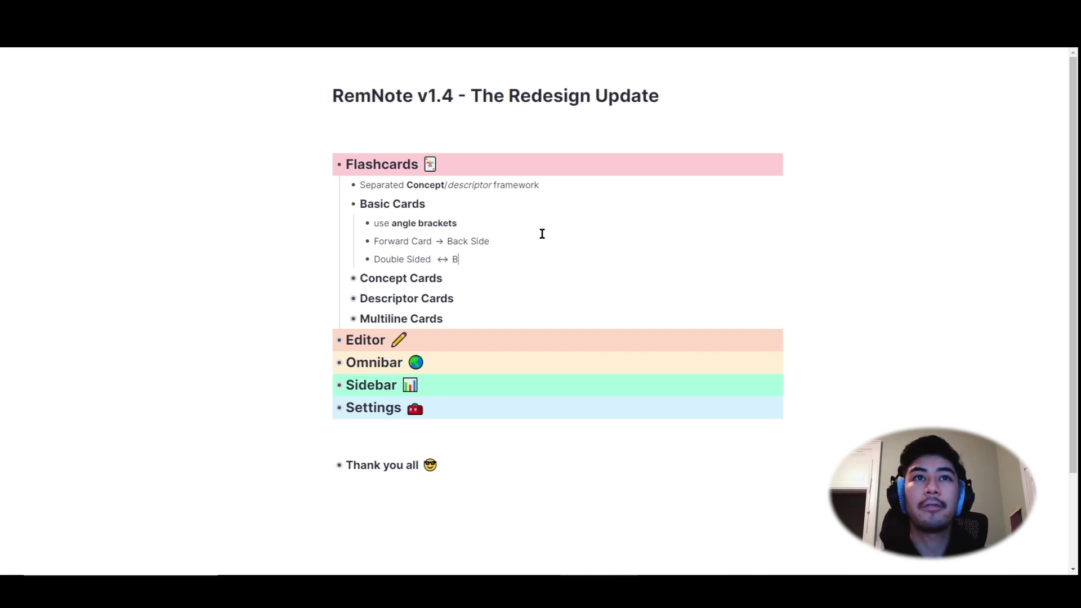
pyautogui.write('ide')
pyautogui.press('Return')
pyautogui.write('Back Side')
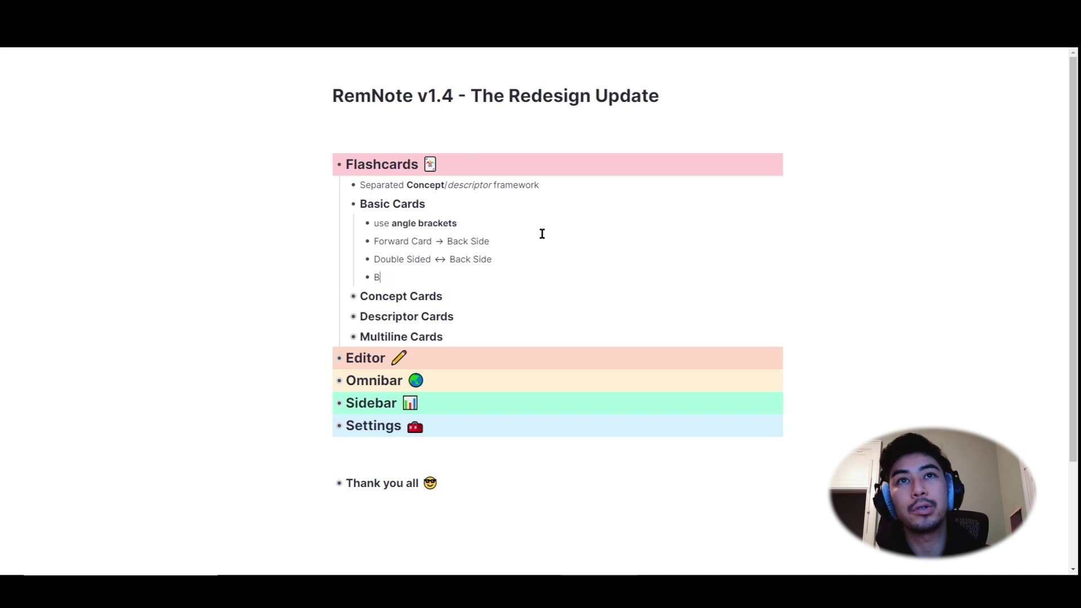
pyautogui.write('ward Card ')
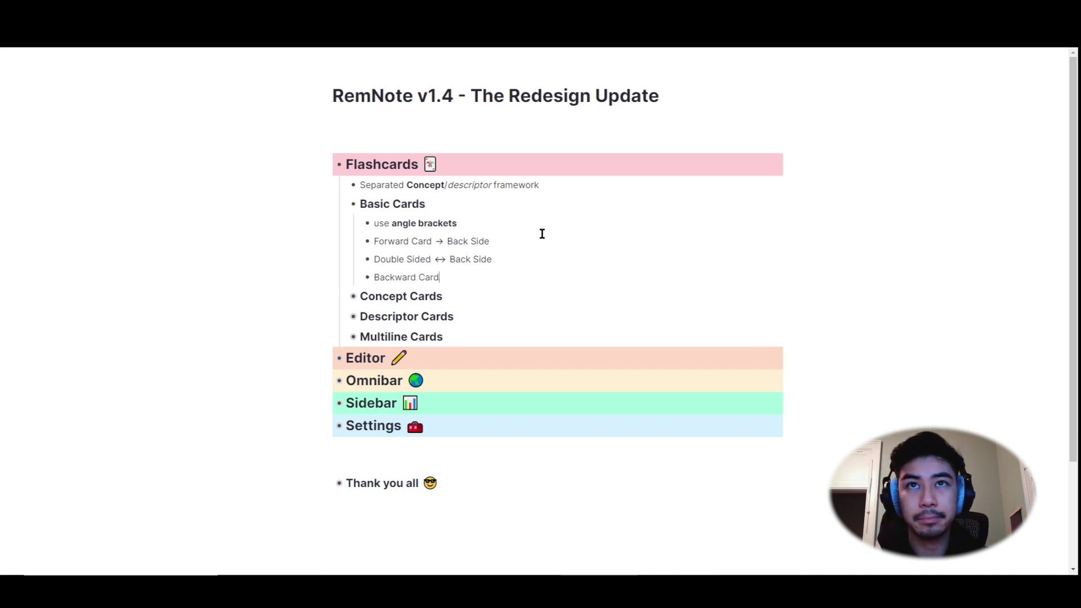
pyautogui.write('<-Back')
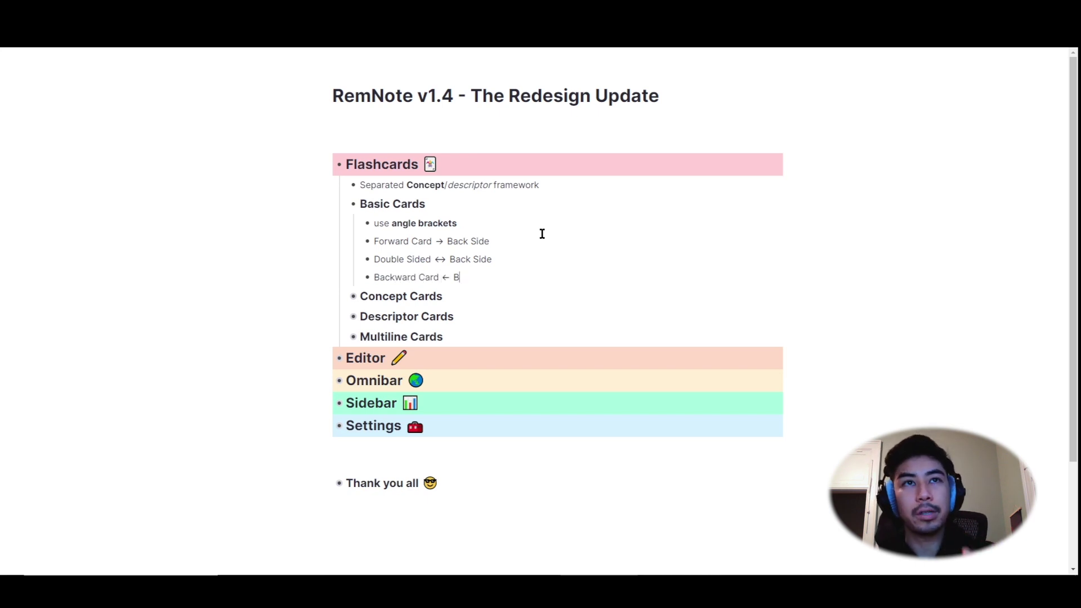
pyautogui.write(' Side')
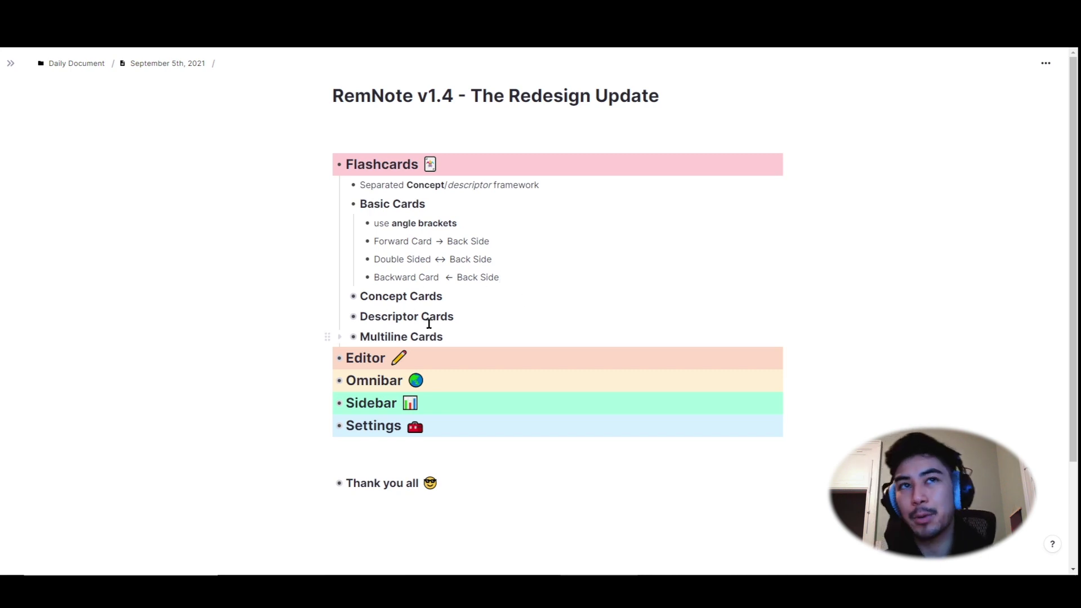
# - Expand Concept and Descriptor Cards, adding 'Concept Rem :: Back Side' and 'Descriptor ;; Back Side' examples
pyautogui.click(452, 296)
pyautogui.hotkey('ctrl', 'Down')
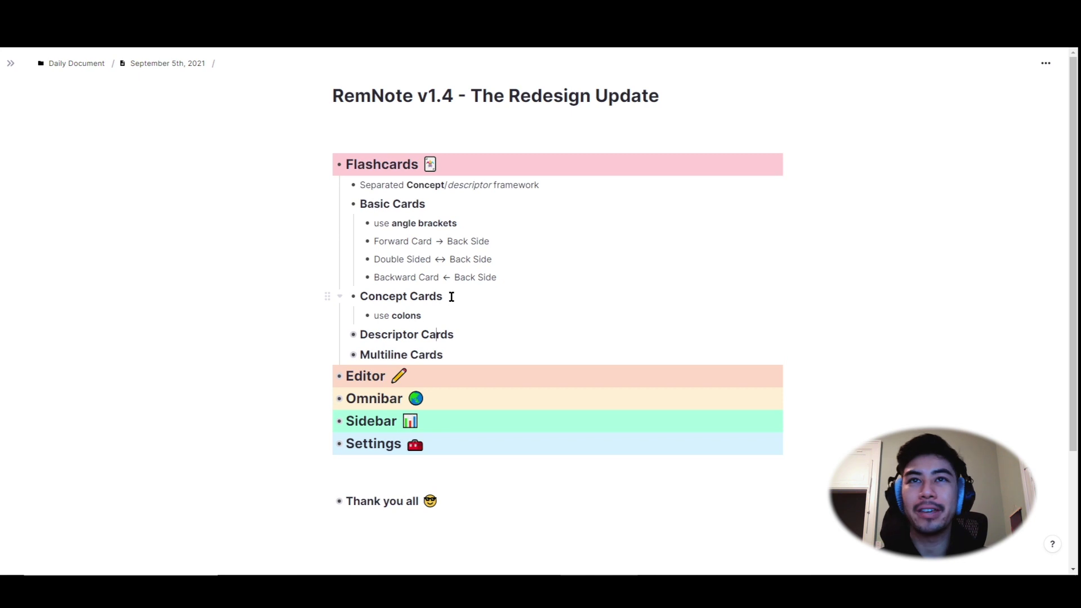
pyautogui.press('Down')
pyautogui.hotkey('ctrl', 'Down')
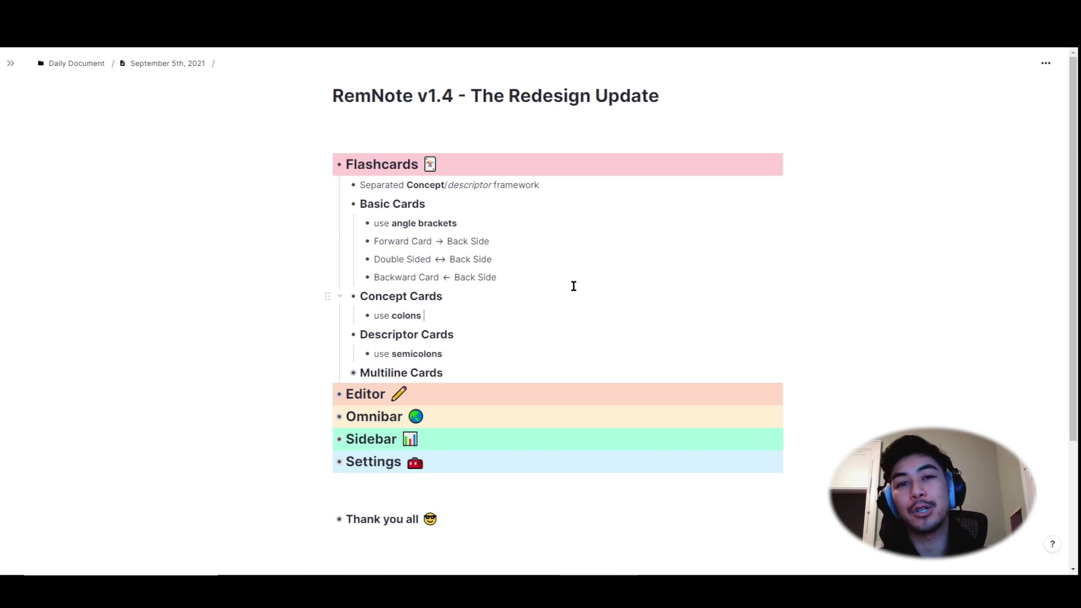
pyautogui.press('Return')
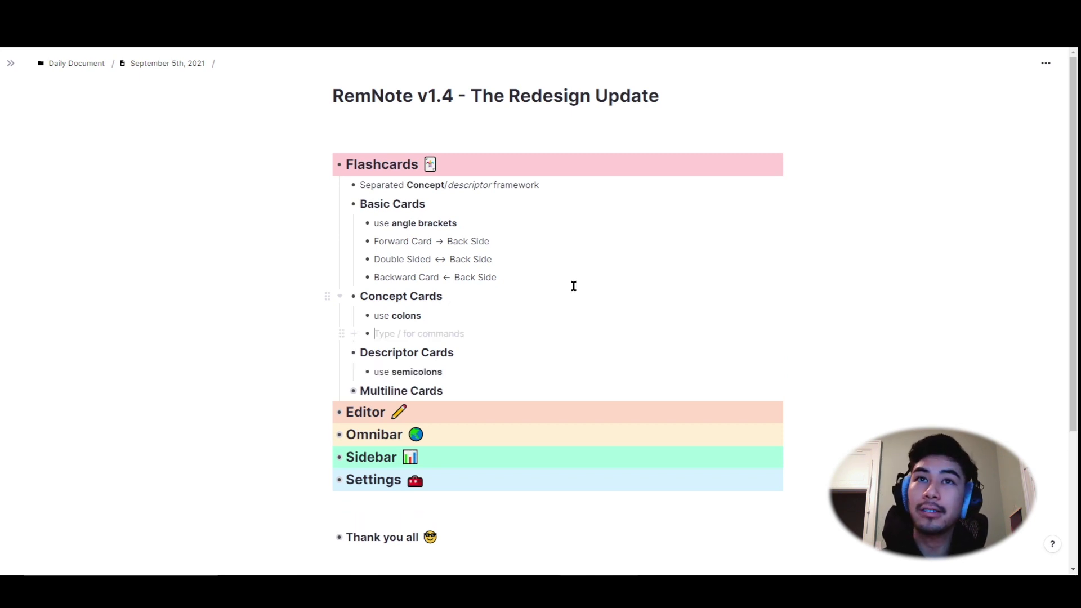
pyautogui.write('Concept Rem ')
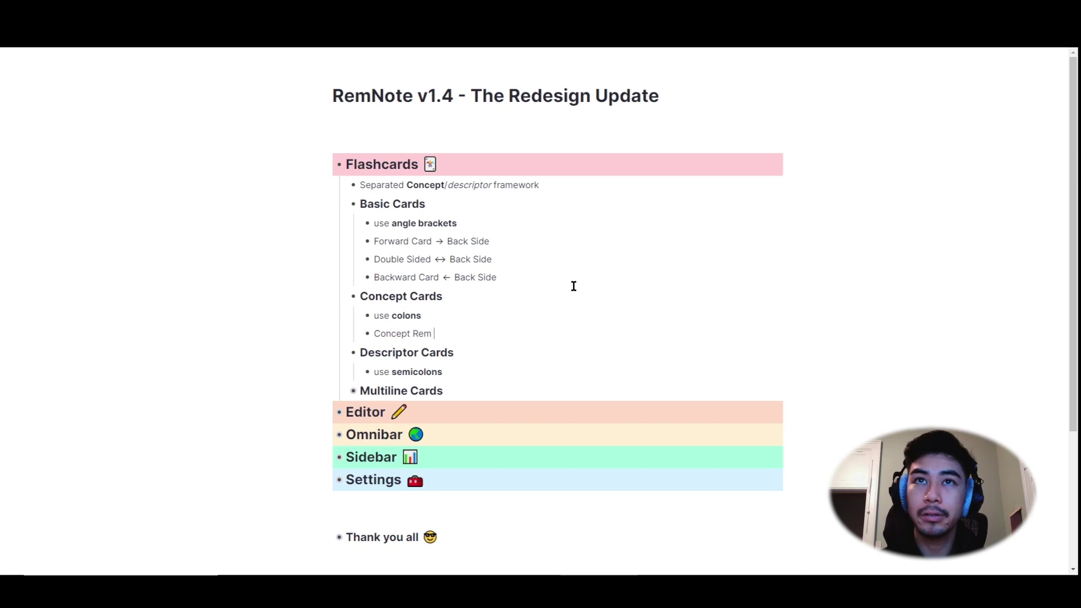
pyautogui.write('::')
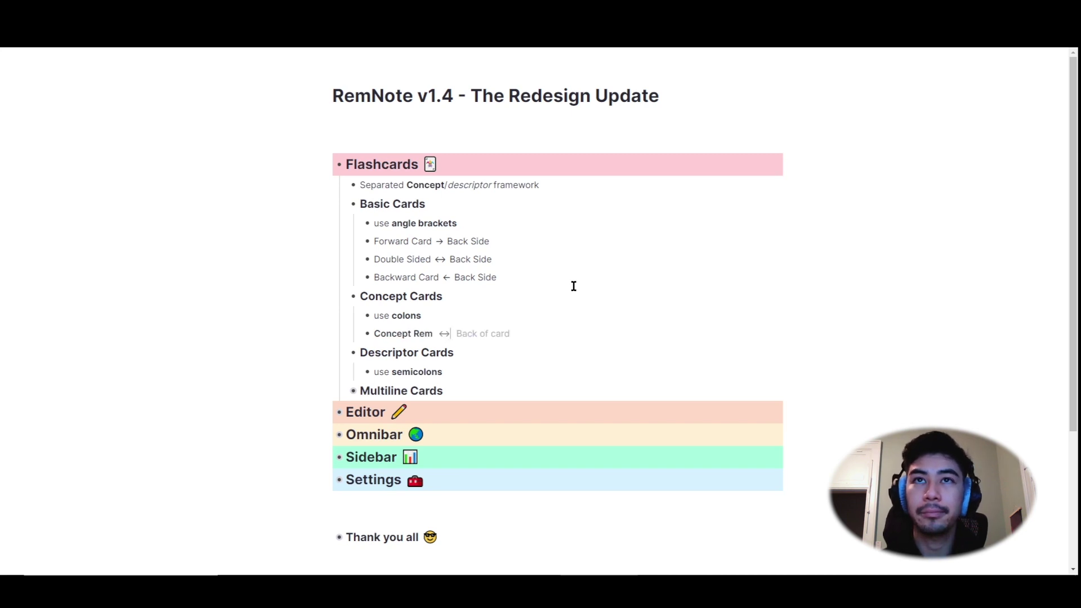
pyautogui.write('Back Side')
pyautogui.press('Down')
pyautogui.press('Down')
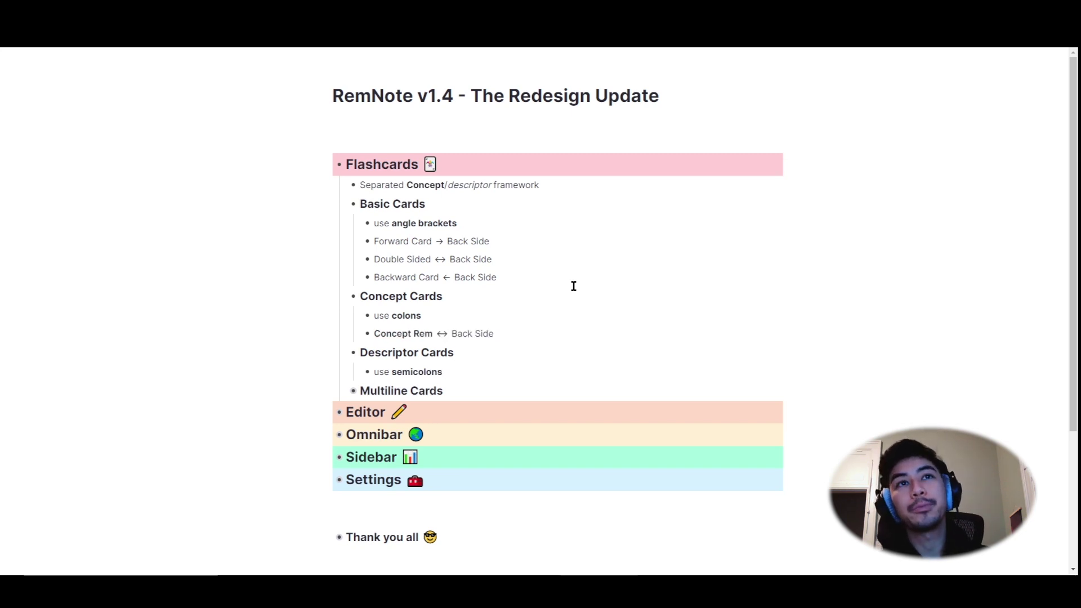
pyautogui.press('Return')
pyautogui.write('Descriptor')
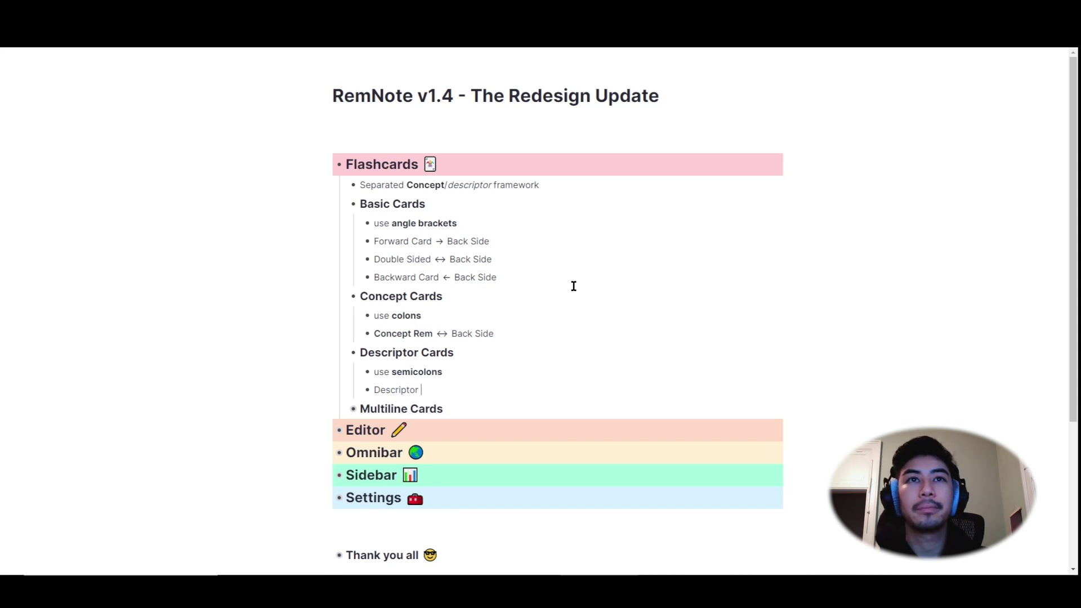
pyautogui.write(';;')
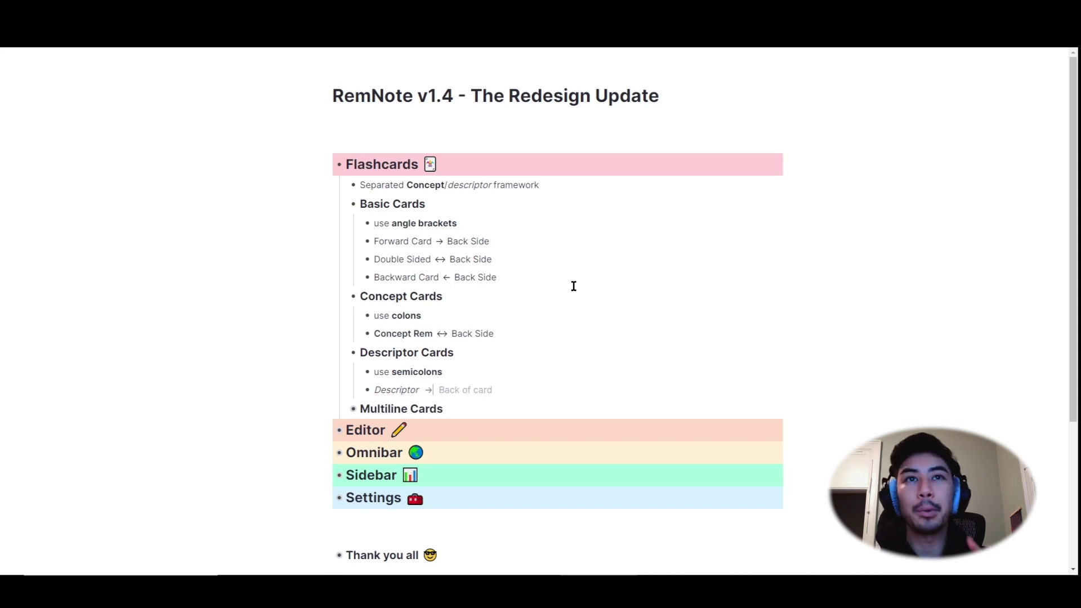
pyautogui.write('Back Side')
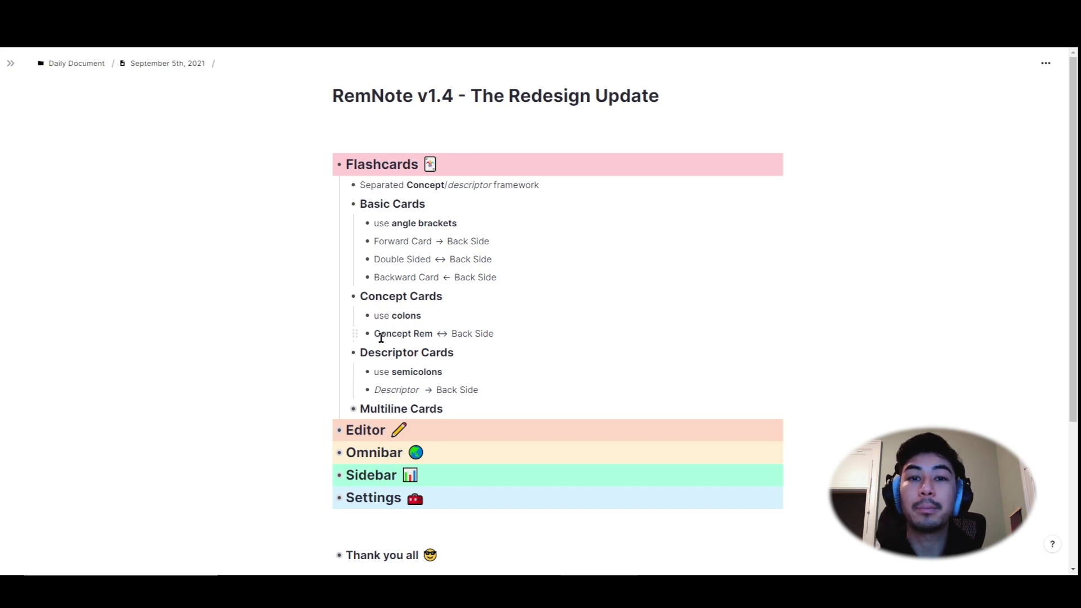
# - Expand Multiline Cards and start a new empty bullet beneath its rule
pyautogui.click(343, 409)
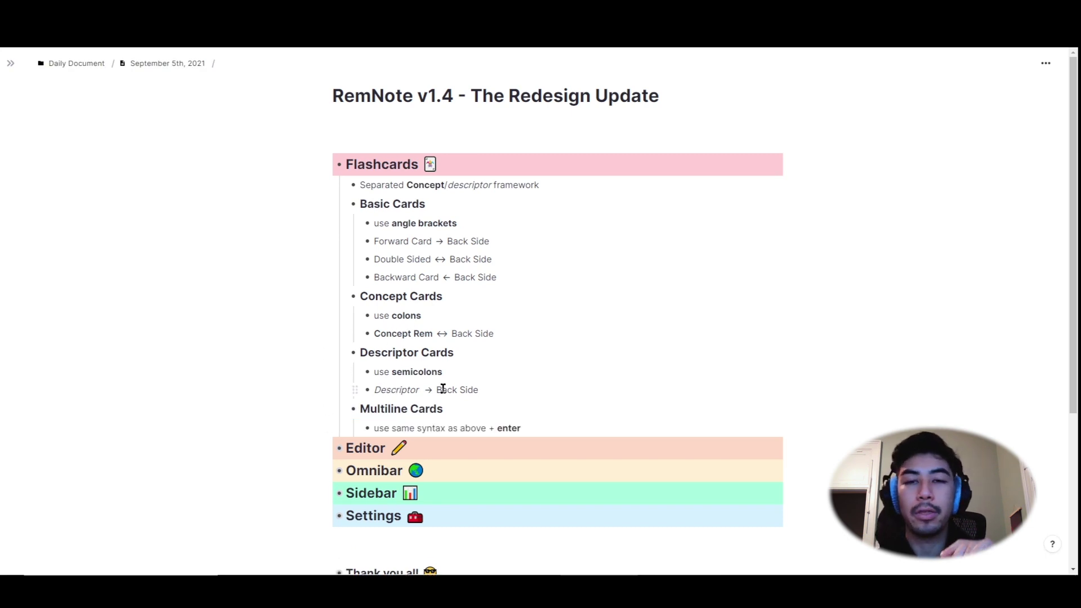
pyautogui.scroll(-1, 490, 377)
pyautogui.click(538, 369)
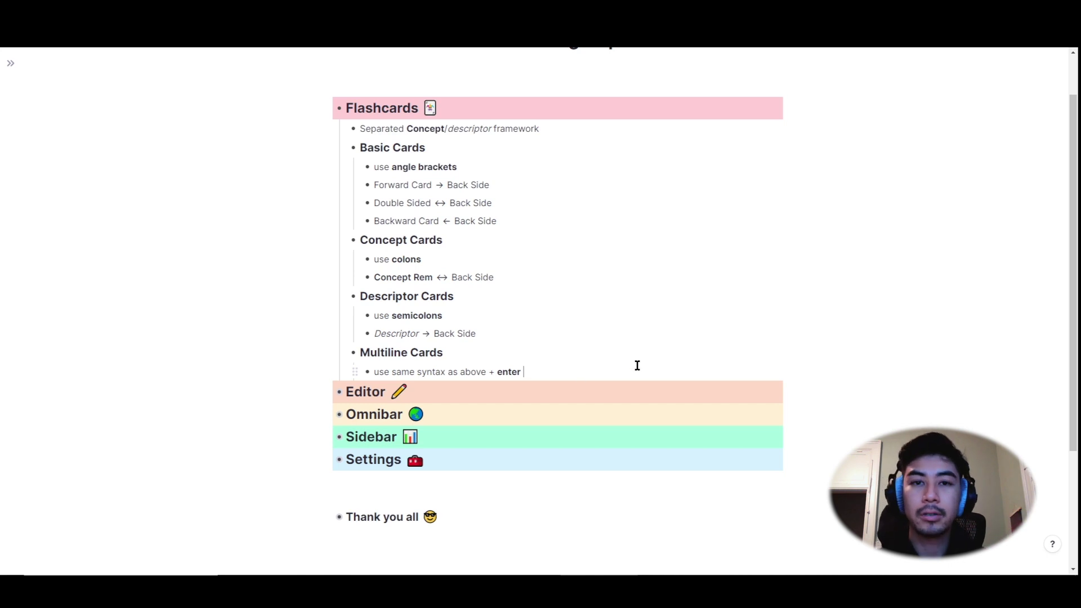
pyautogui.press('Return')
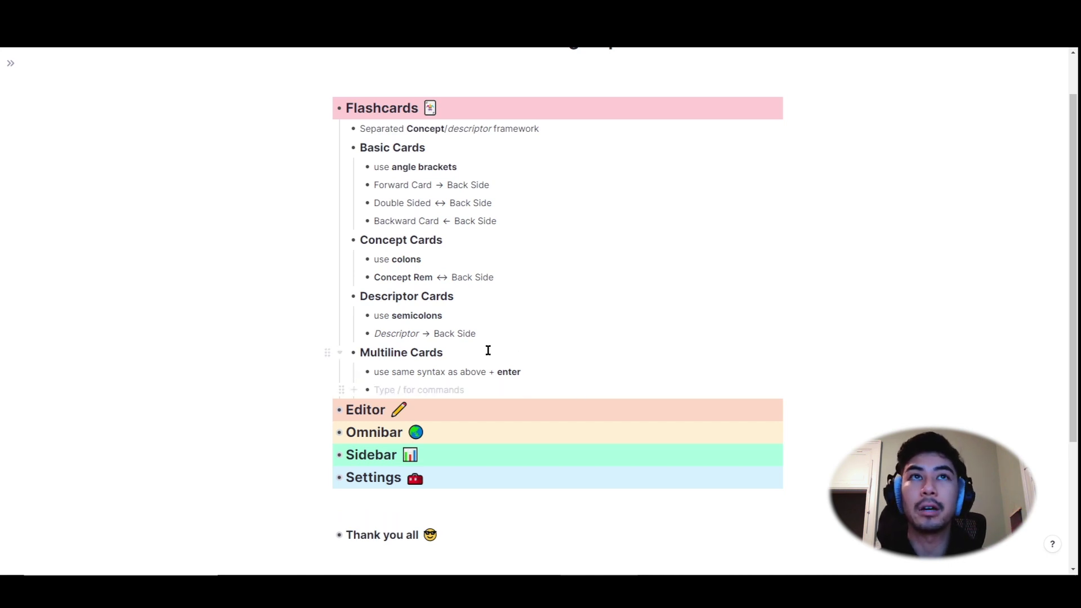
pyautogui.moveTo(393, 167); pyautogui.dragTo(453, 170)
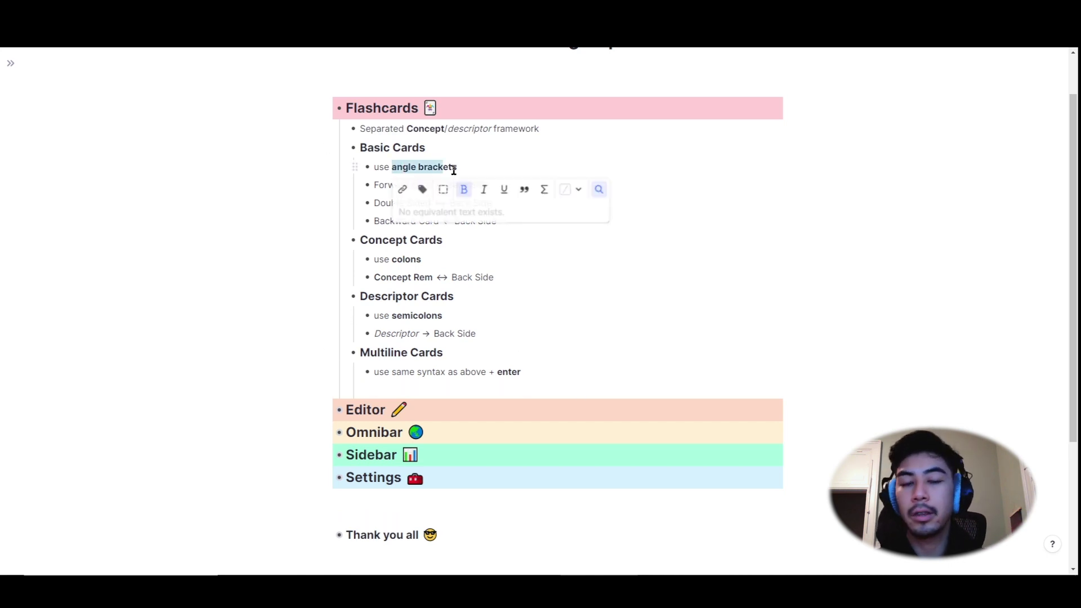
pyautogui.hotkey('ctrl', 'z')
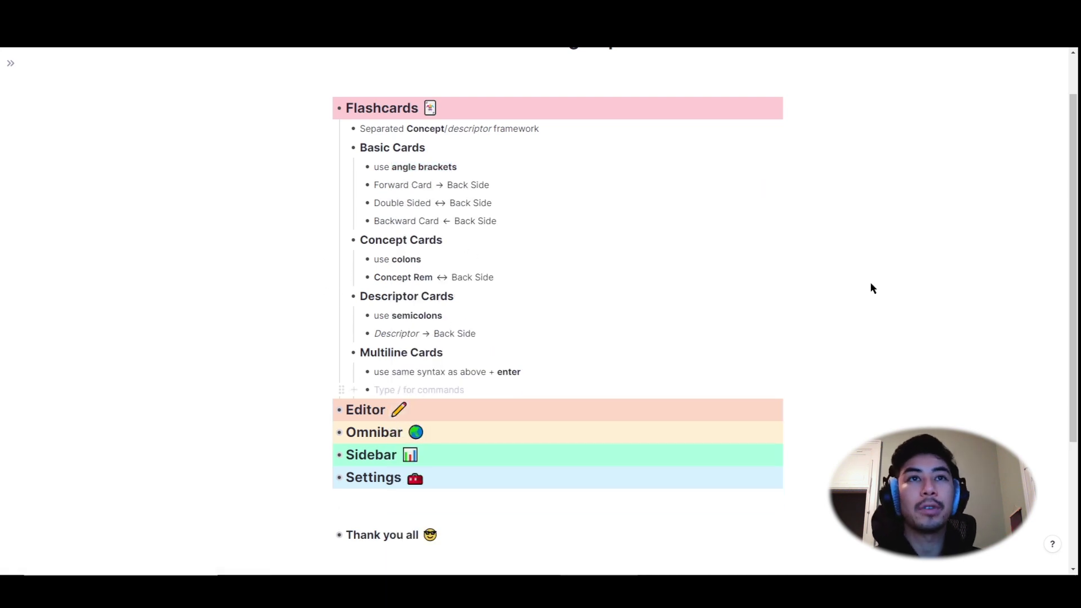
# - Add the 'Multiline Concept Rem::' card with back-side items a, b, c, then fold it
pyautogui.write('Multili')
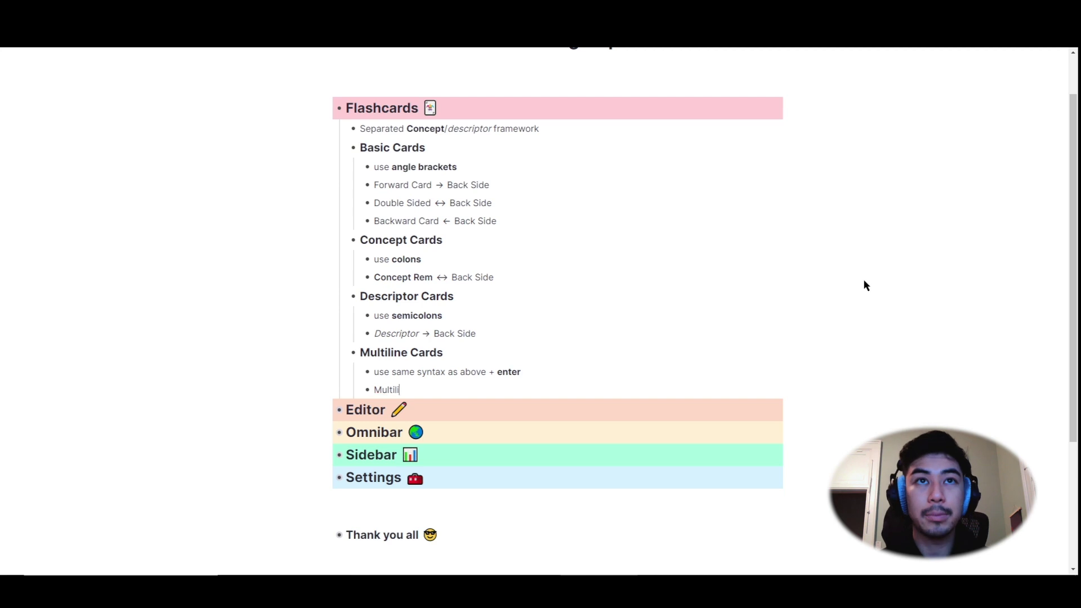
pyautogui.write('ne ConceptRem::')
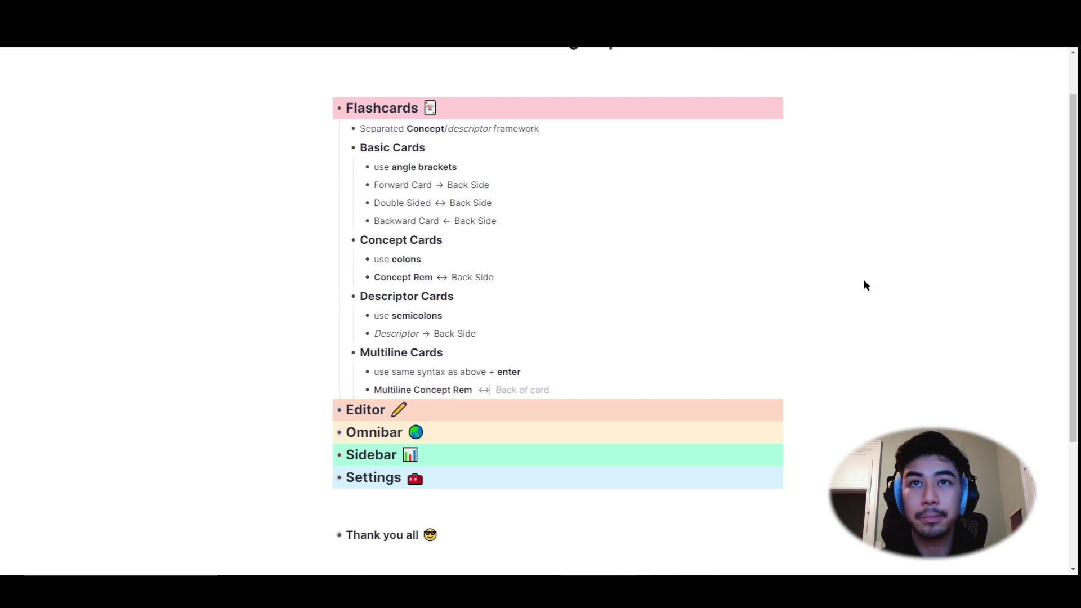
pyautogui.press('Return')
pyautogui.write('a')
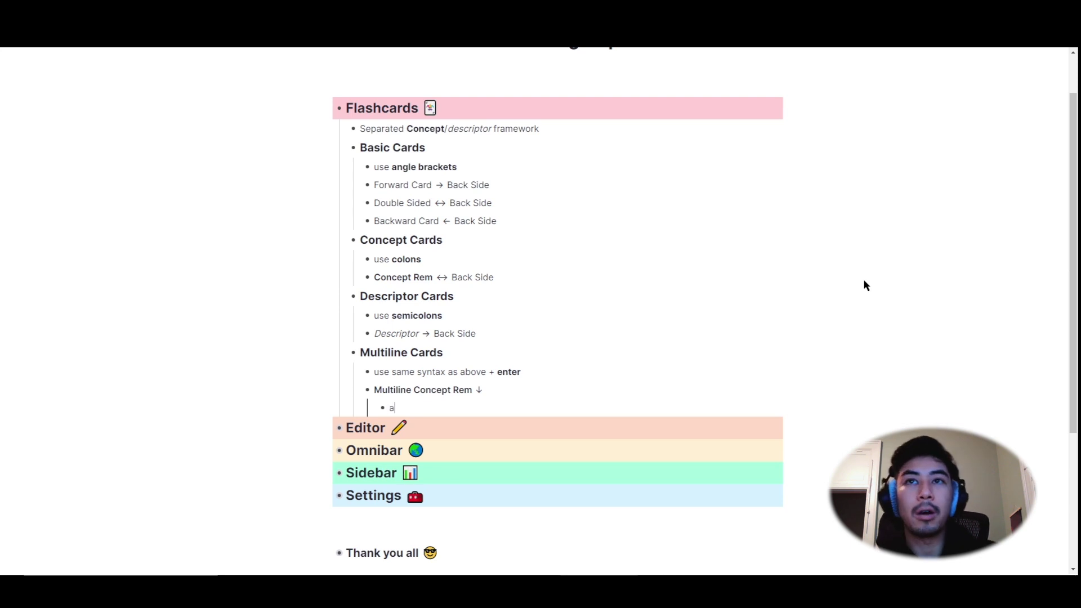
pyautogui.press('Return')
pyautogui.write('b')
pyautogui.press('Return')
pyautogui.write('c')
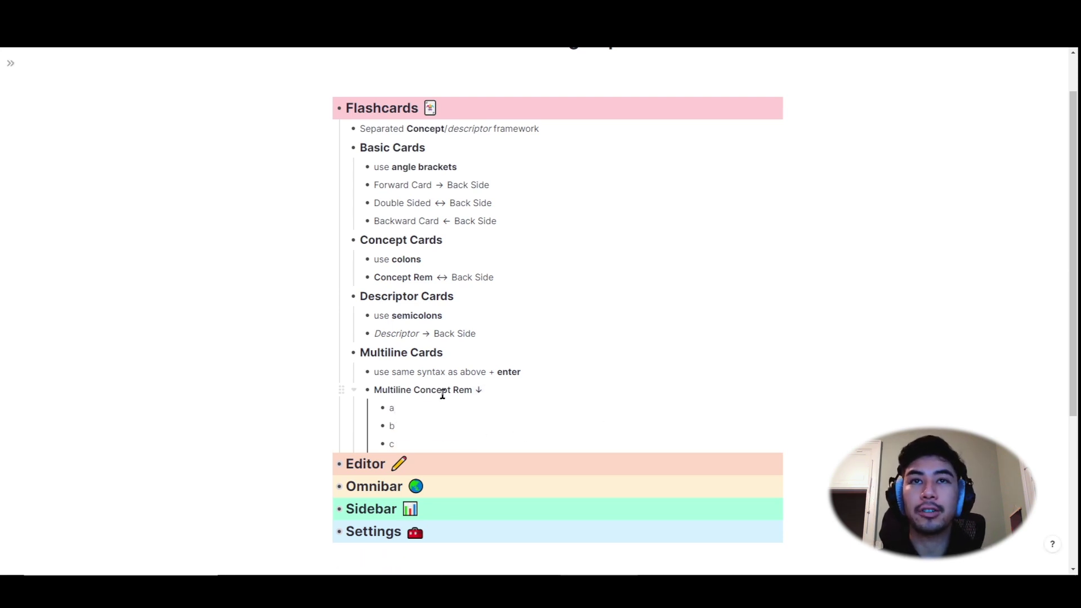
pyautogui.click(353, 390)
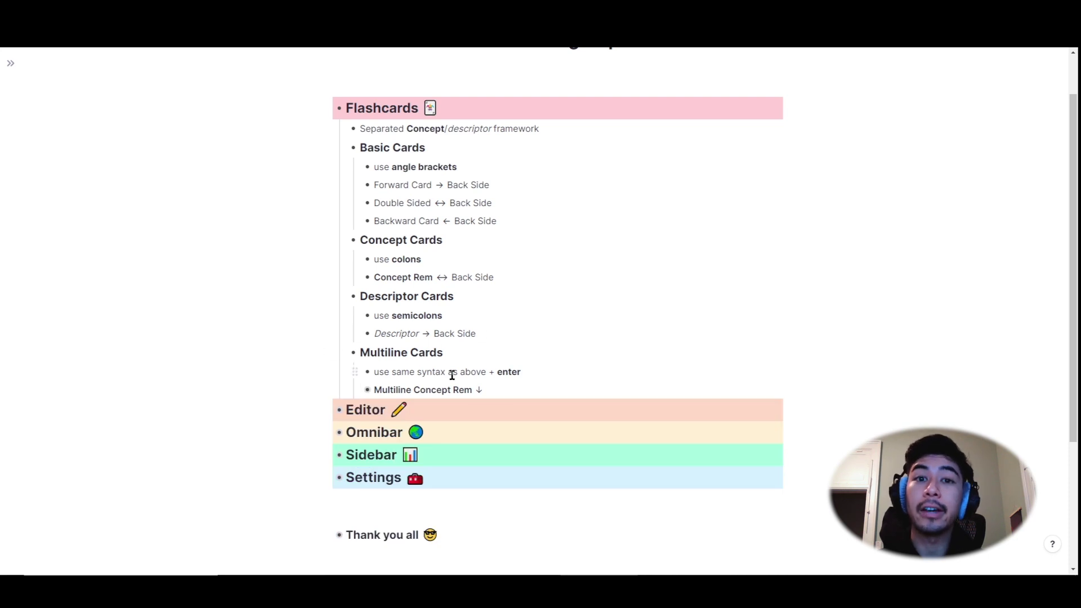
pyautogui.moveTo(479, 393)
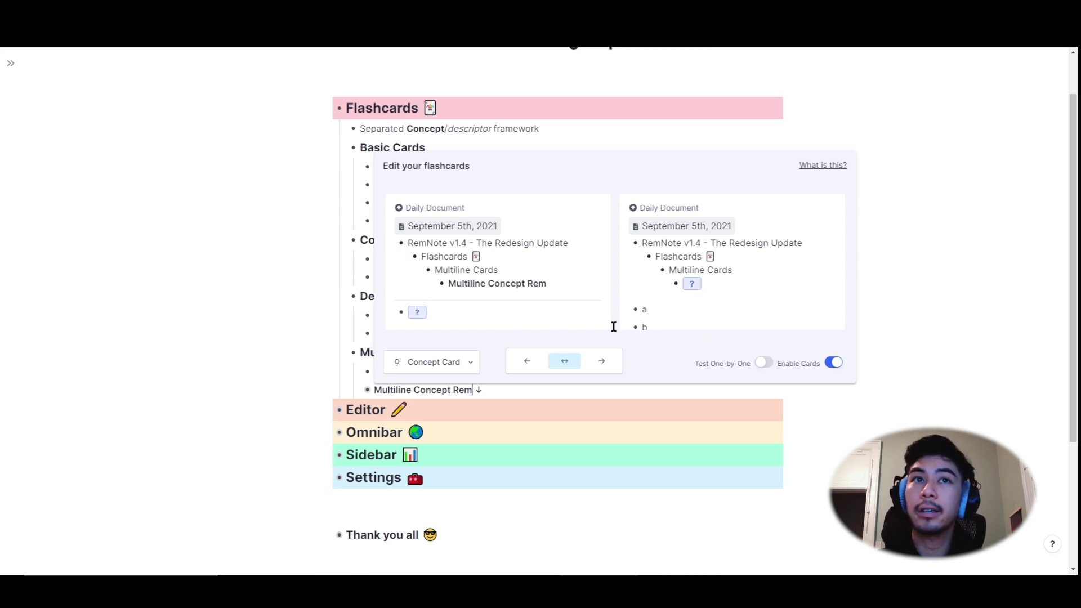
# - Keep the Concept Card type, toggle Enable Cards off and on, and toggle Test One-by-One
pyautogui.click(472, 366)
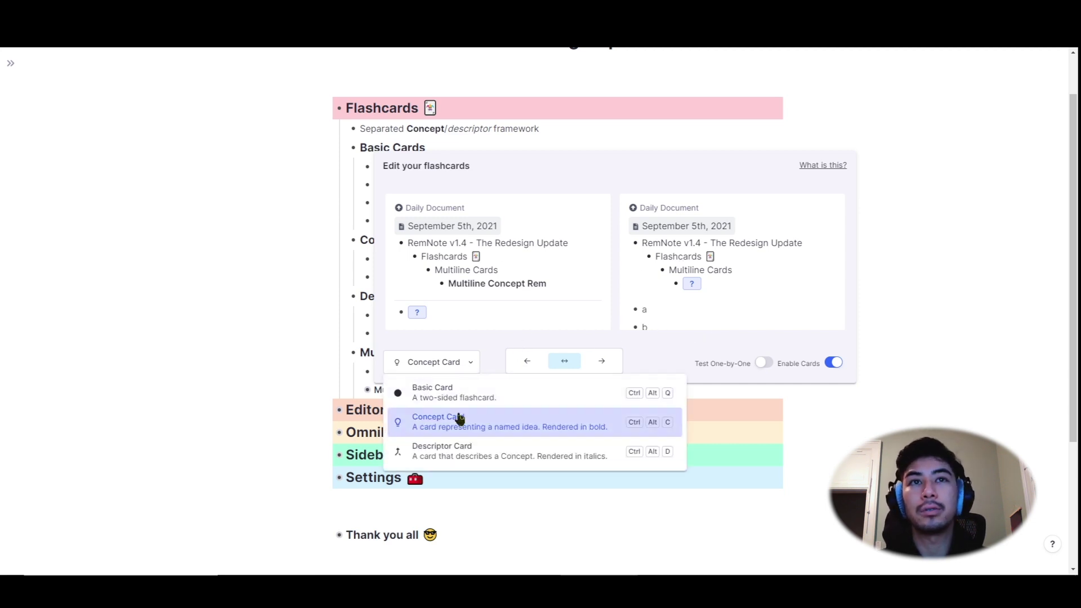
pyautogui.click(494, 362)
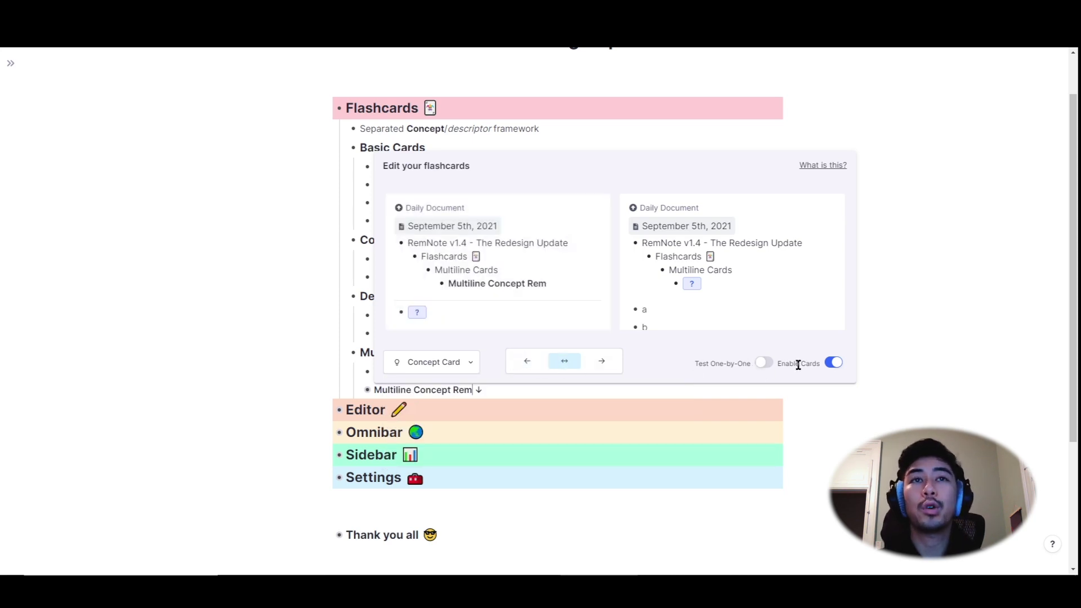
pyautogui.click(833, 365)
pyautogui.click(833, 365)
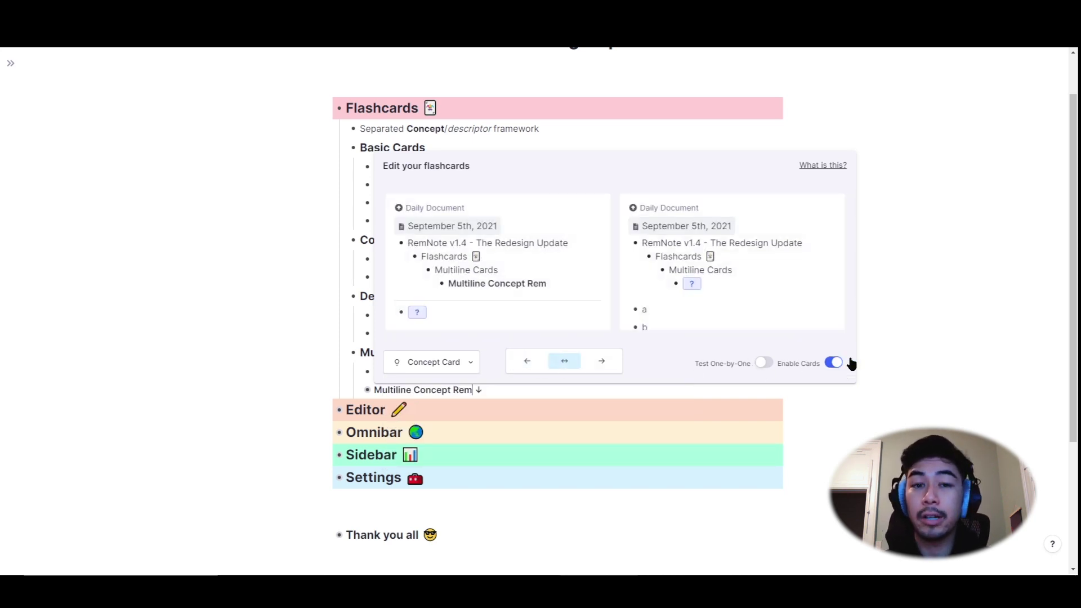
pyautogui.click(763, 364)
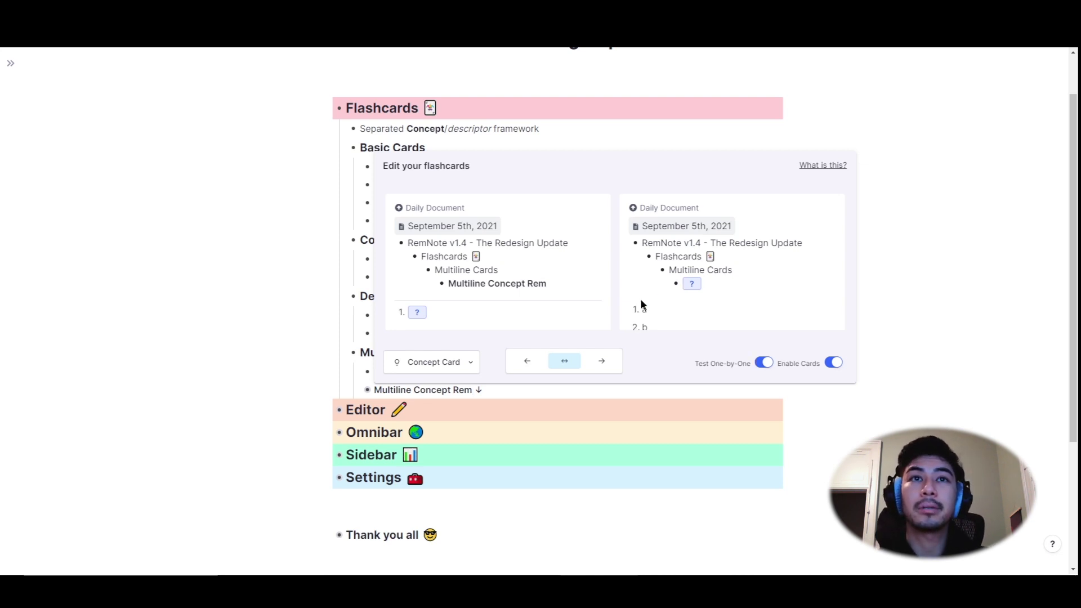
pyautogui.click(762, 363)
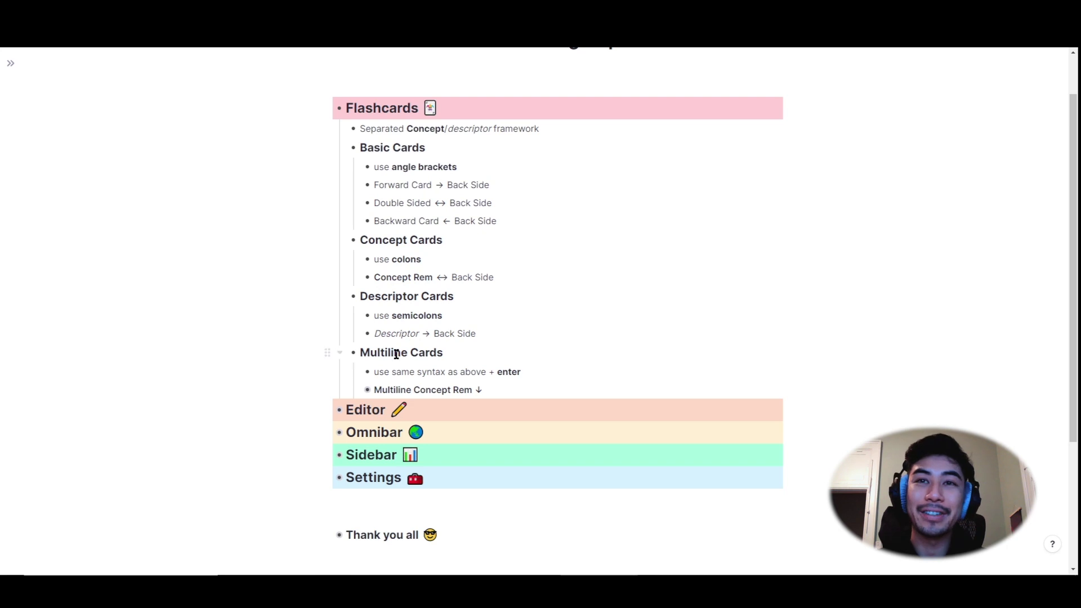
# - Fold Multiline Cards and then the whole Flashcards section, leaving only top-level headings
pyautogui.click(343, 354)
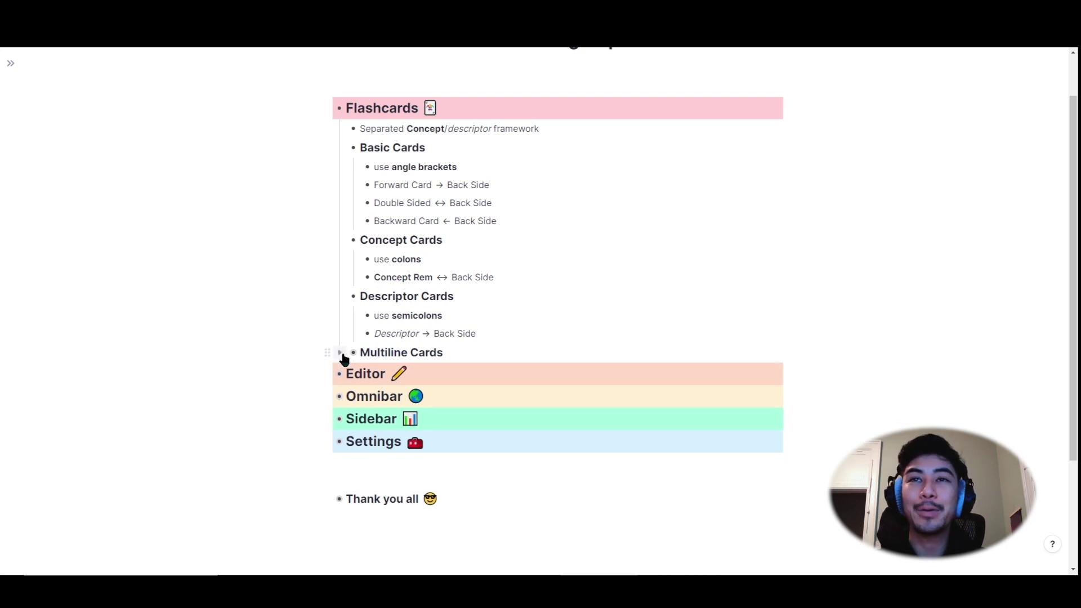
pyautogui.tripleClick(440, 148)
pyautogui.click(475, 167)
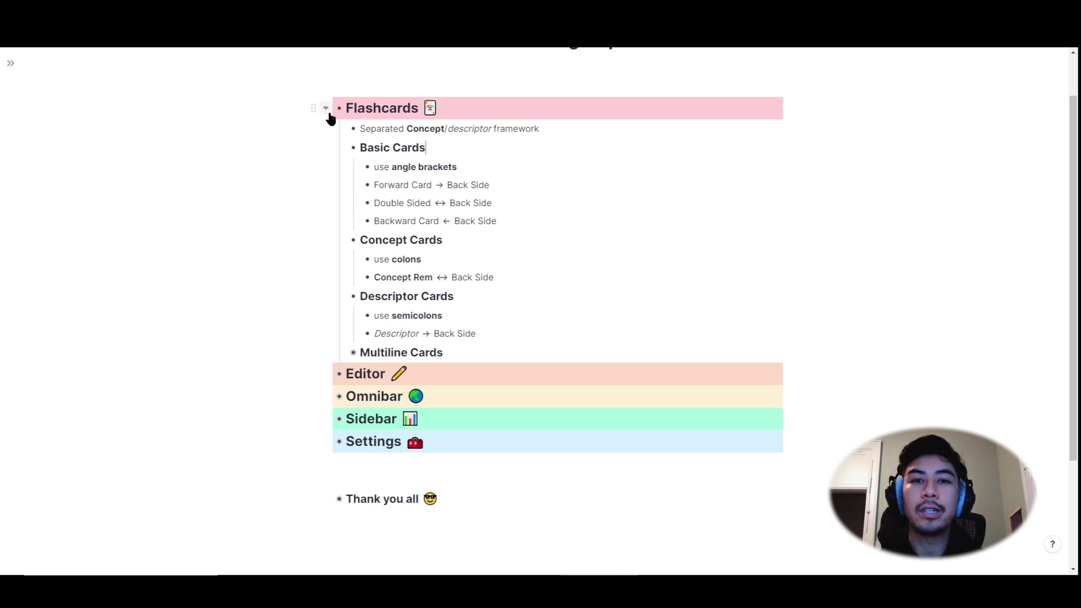
pyautogui.click(327, 110)
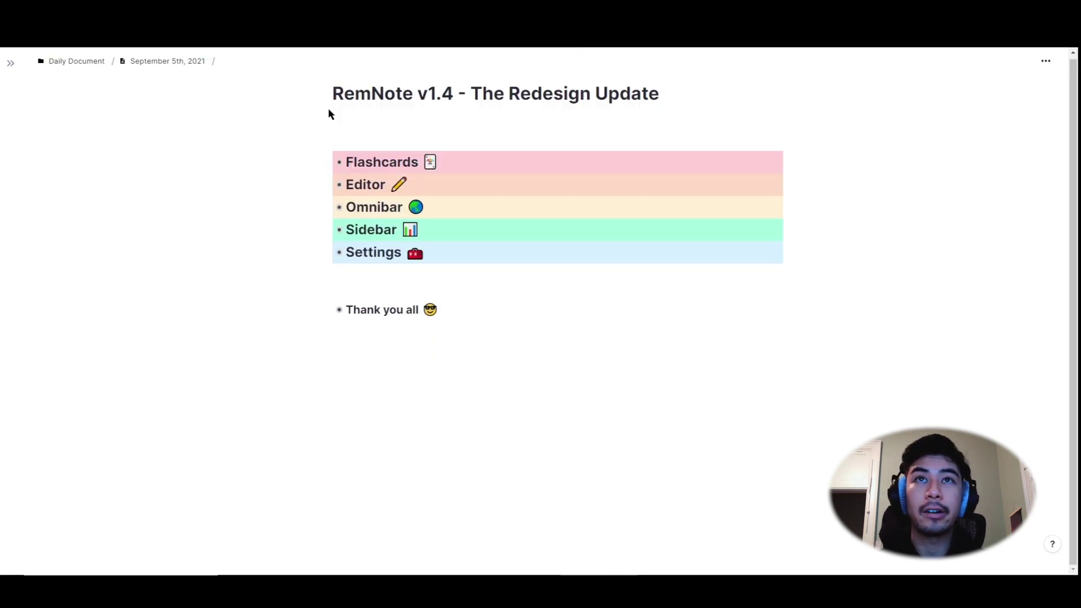
# - Unfold Editor and Focus Mode, and add a 'focus mode' bullet under Focus Mode
pyautogui.click(325, 189)
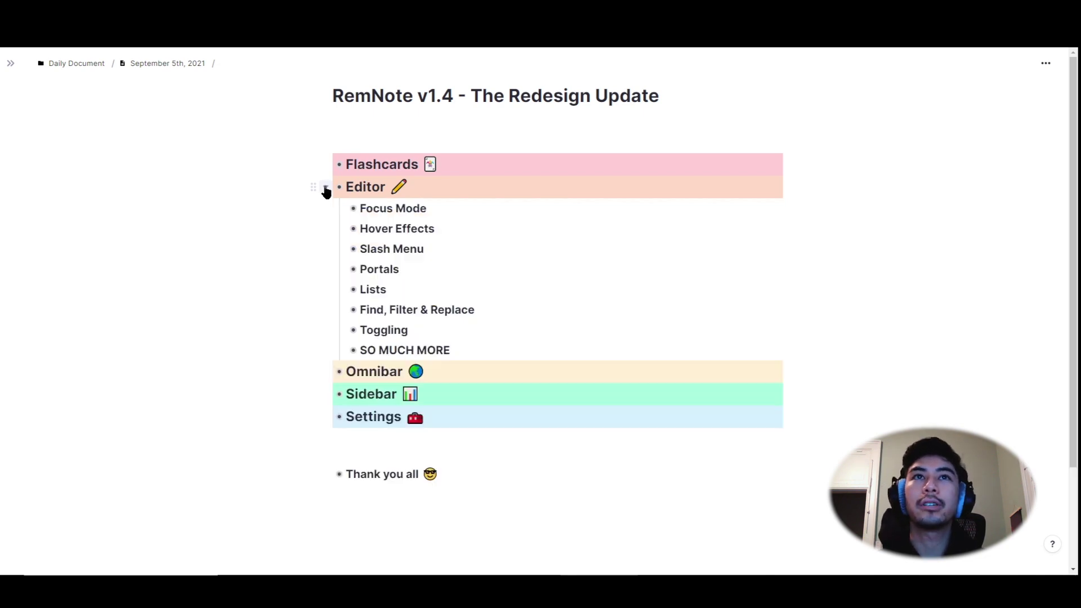
pyautogui.click(340, 210)
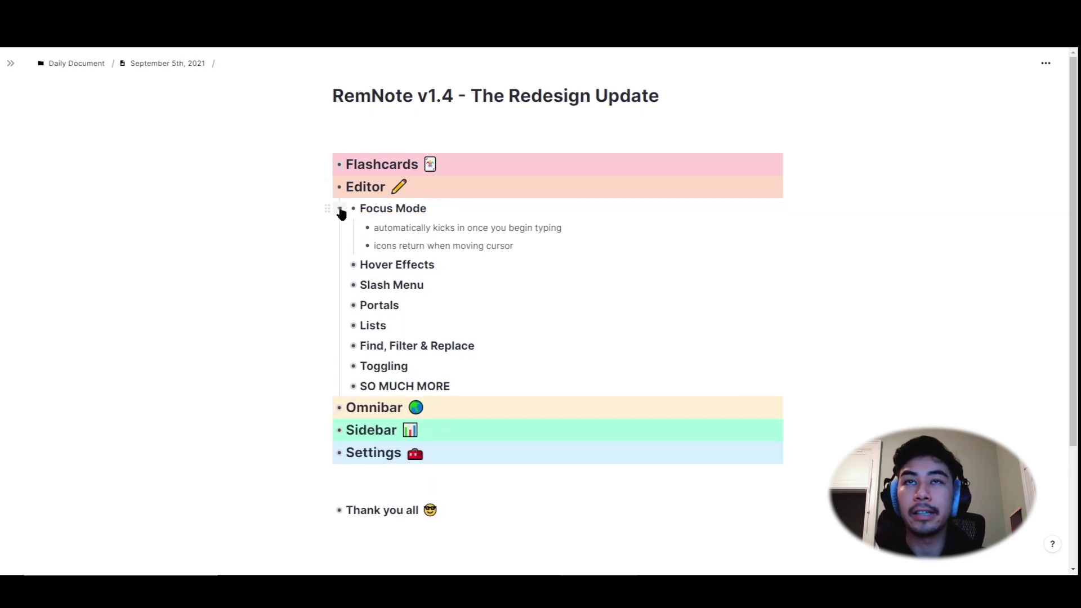
pyautogui.click(526, 245)
pyautogui.press('Return')
pyautogui.write('focus mode')
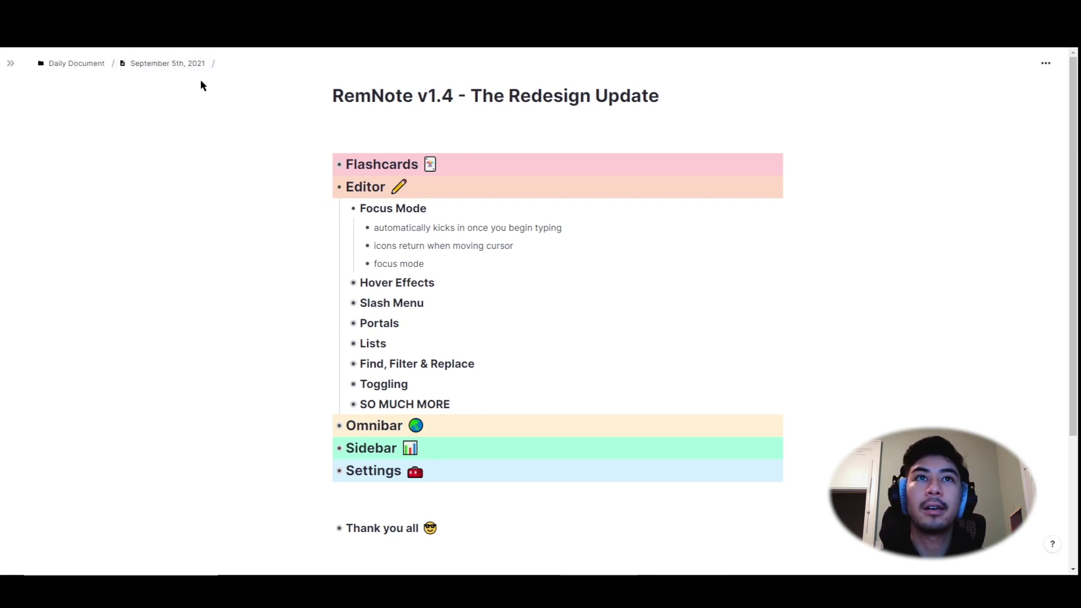
# - Unfold the Hover Effects notes to show the click-effects replacement
pyautogui.moveTo(27, 60)
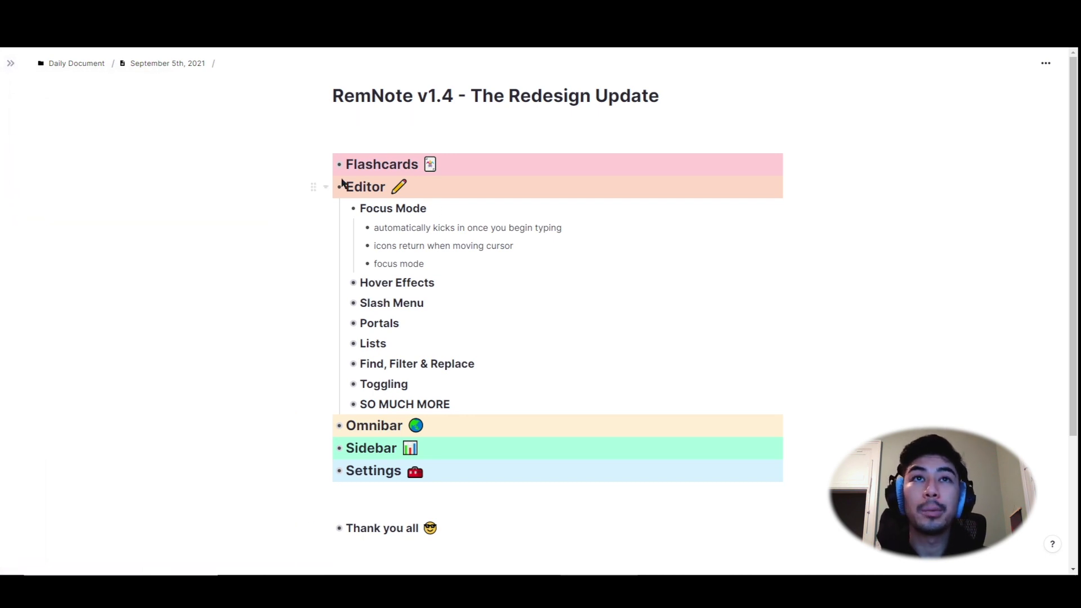
pyautogui.click(339, 283)
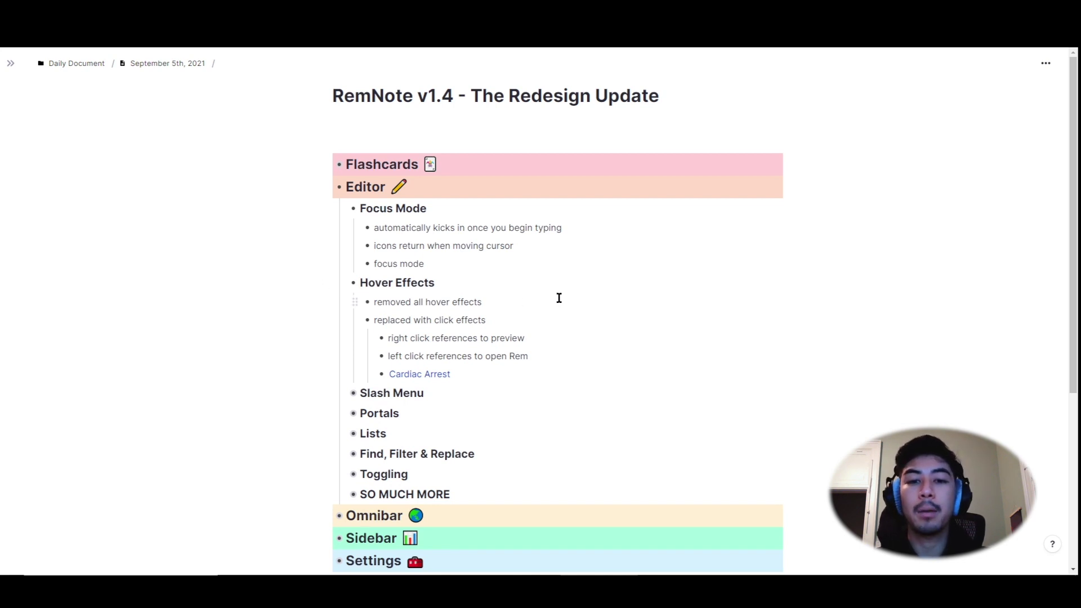
pyautogui.scroll(-1, 560, 297)
pyautogui.scroll(1, 560, 297)
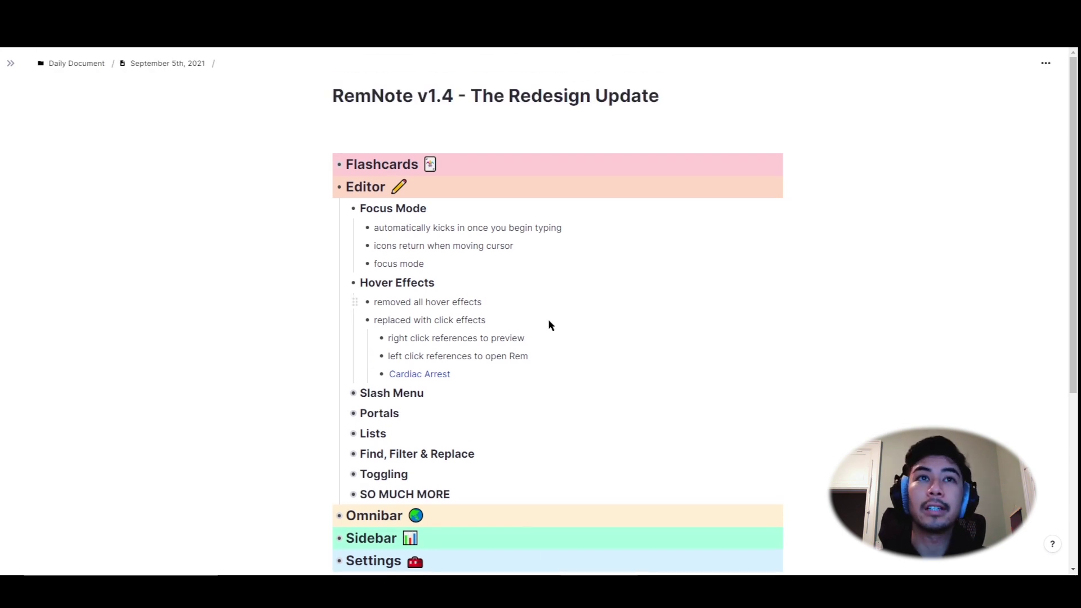
pyautogui.click(423, 375)
pyautogui.hotkey('alt', 'Left')
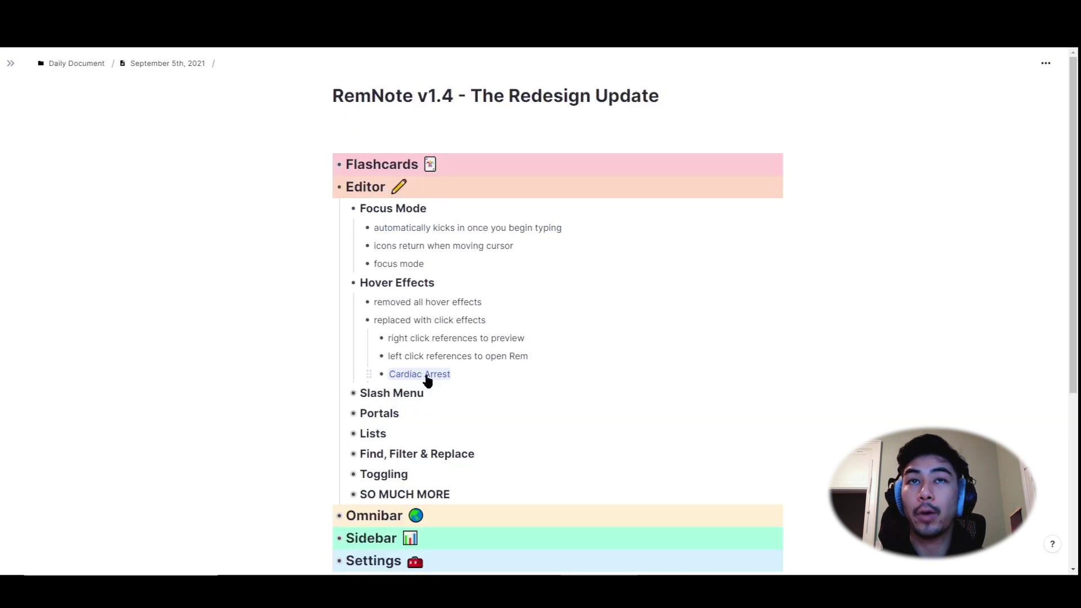
pyautogui.rightClick(427, 377)
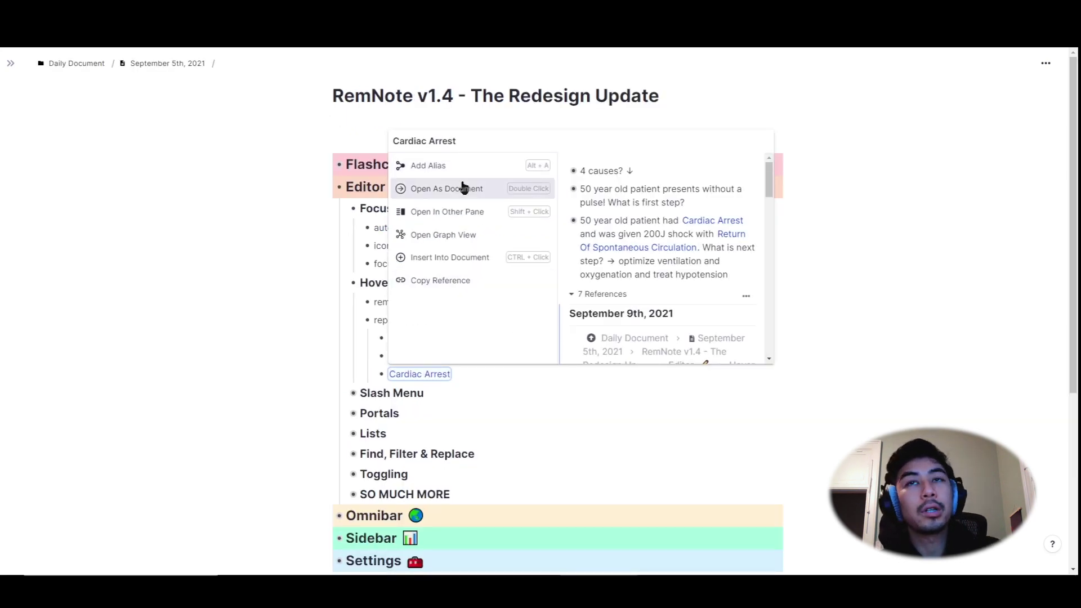
pyautogui.scroll(-1, 644, 272)
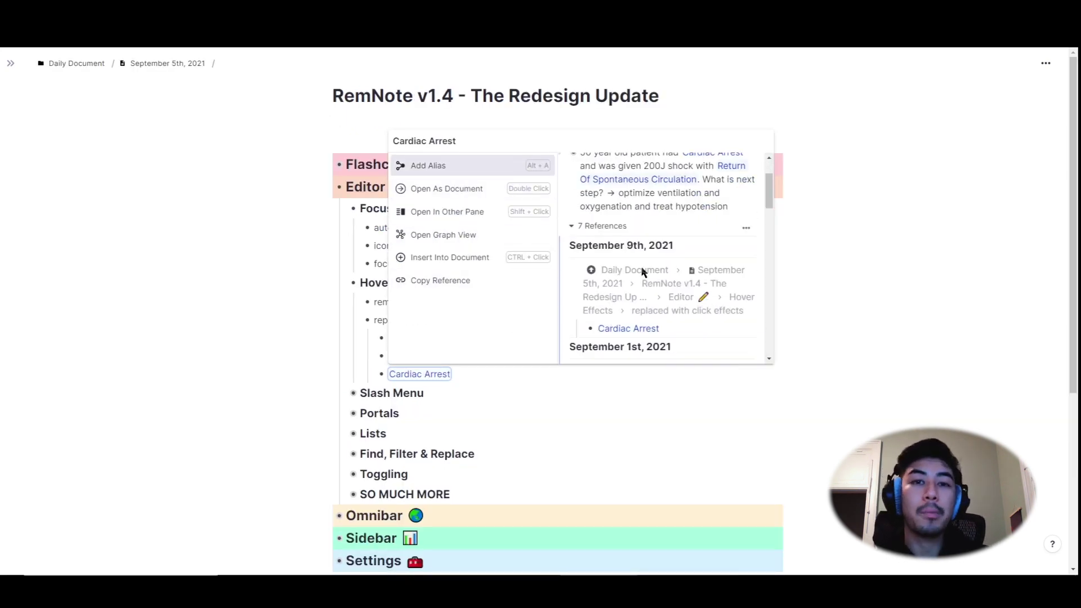
pyautogui.scroll(-2, 643, 272)
pyautogui.click(805, 305)
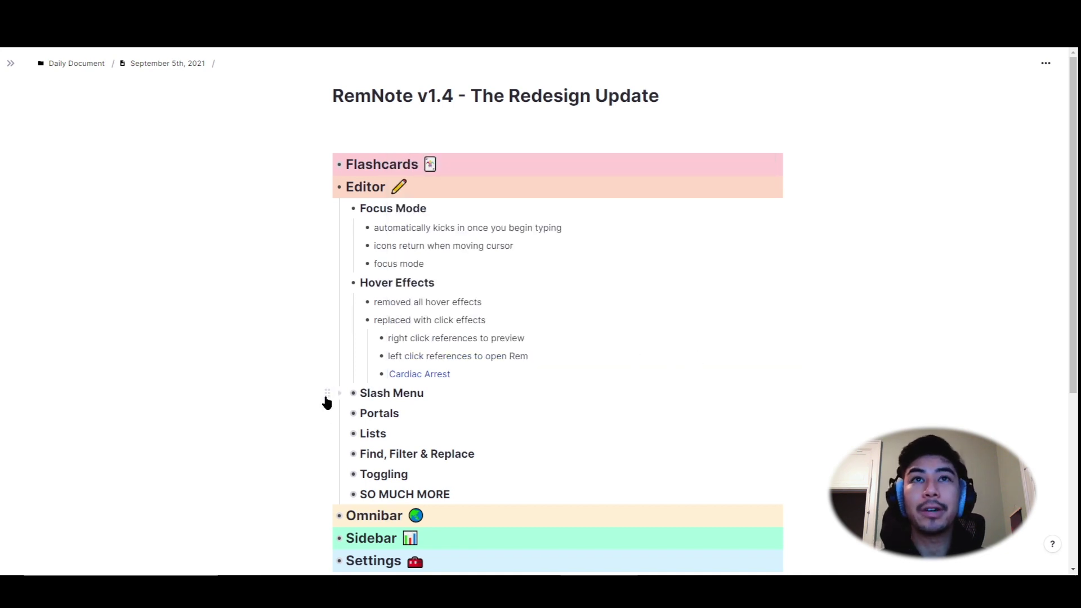
# - Unfold Slash Menu and add an outdented '/' bullet after Rem customization, browsing the slash menu
pyautogui.click(340, 393)
pyautogui.scroll(-1, 358, 378)
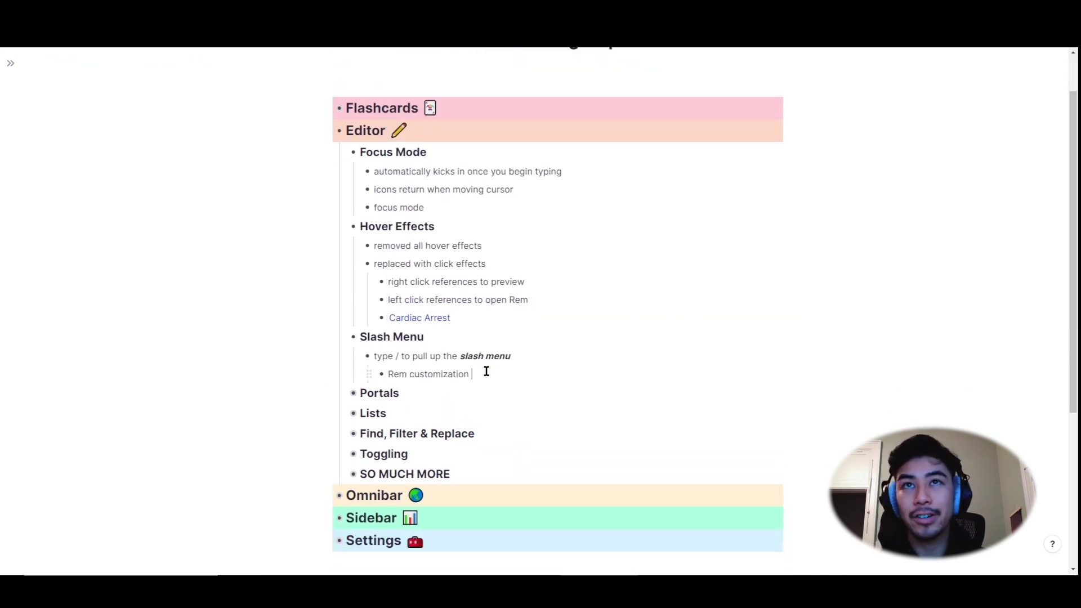
pyautogui.press('Return')
pyautogui.hotkey('shift', 'Tab')
pyautogui.write('/')
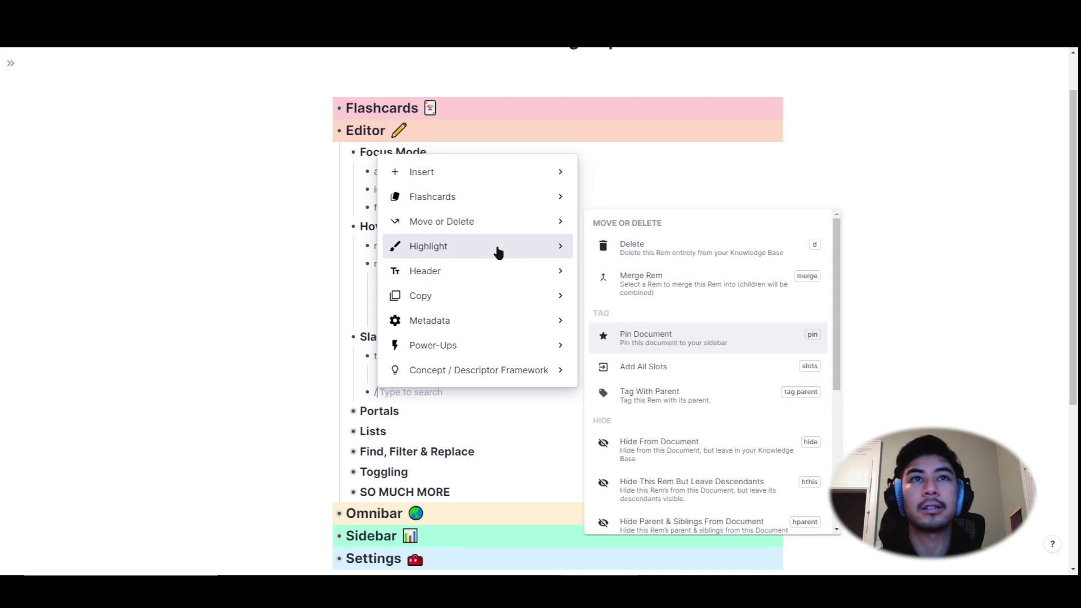
pyautogui.moveTo(495, 282)
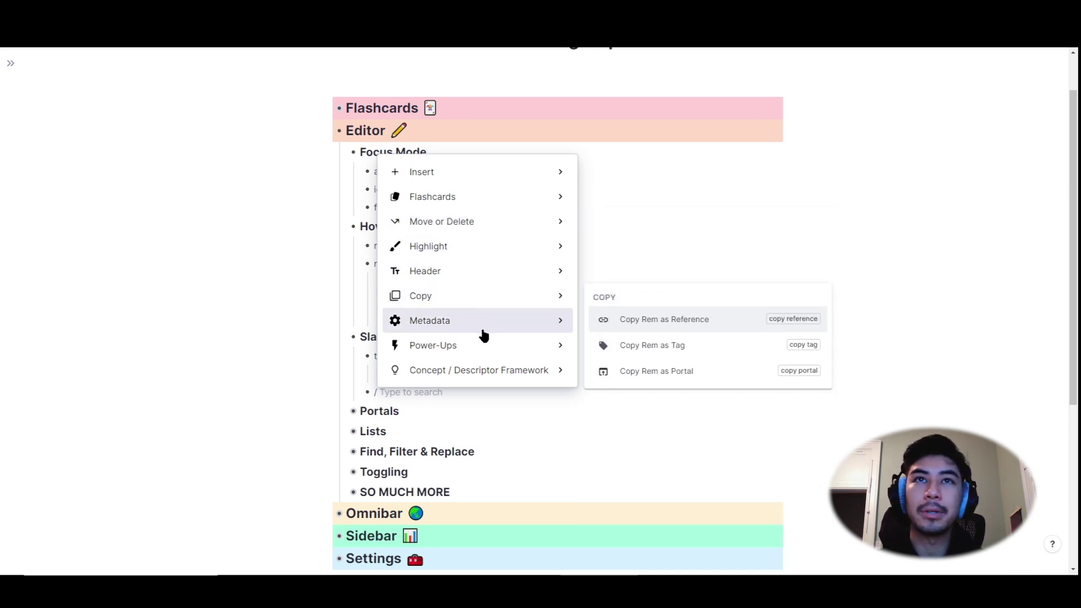
pyautogui.moveTo(483, 349)
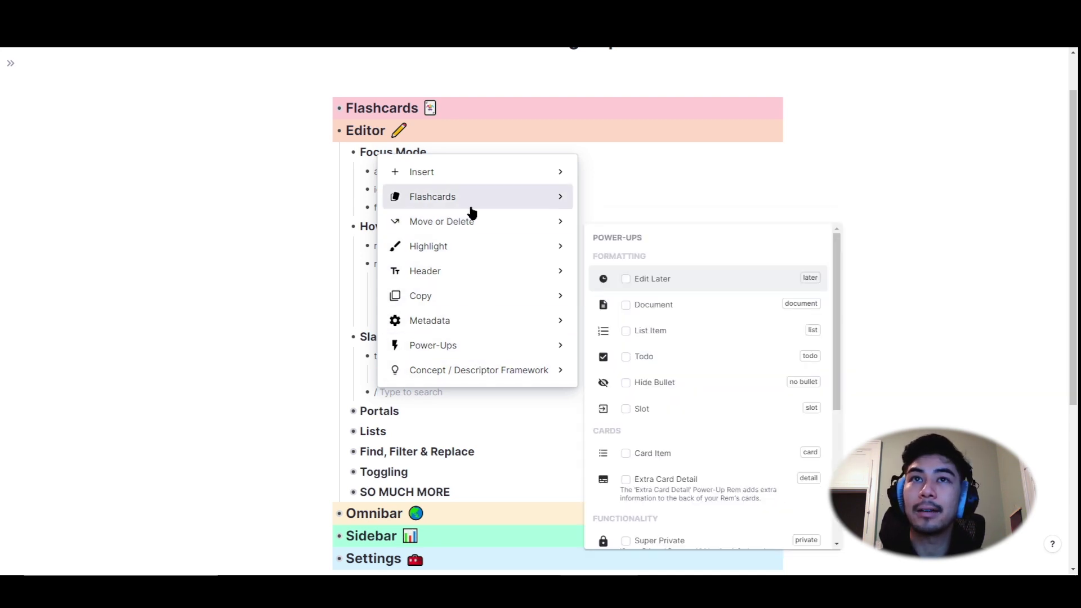
pyautogui.click(631, 194)
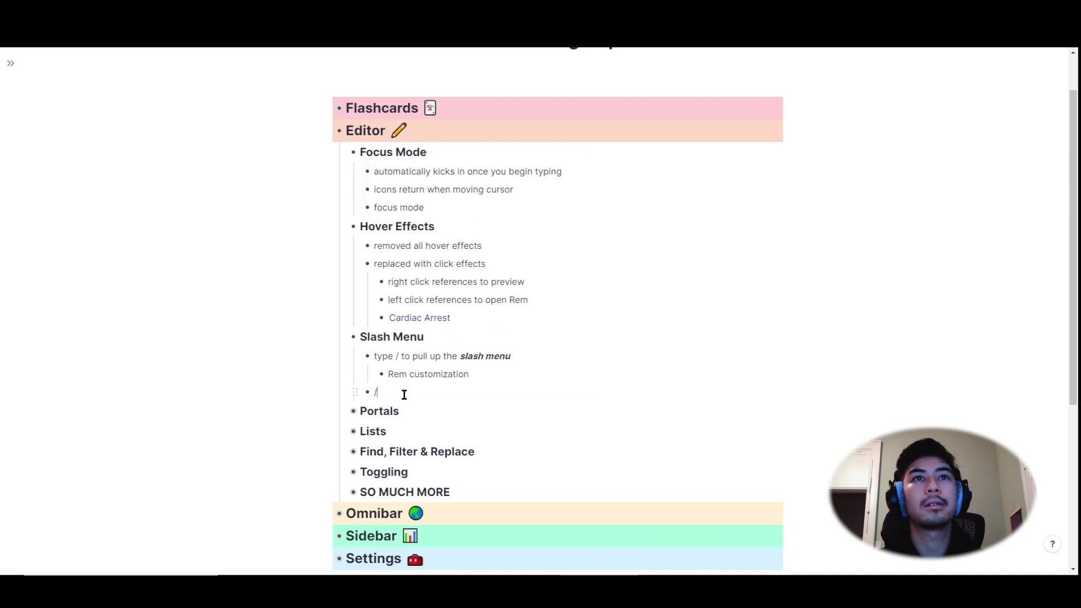
# - Expand Portals and add a new outdented note after the 'type ((' note
pyautogui.click(339, 412)
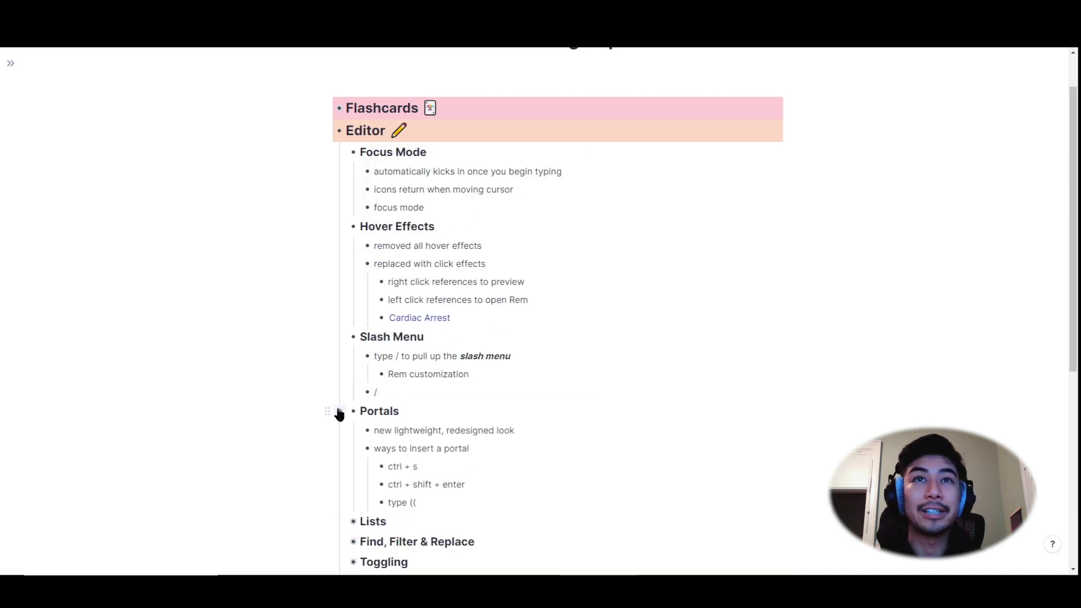
pyautogui.scroll(-1, 335, 388)
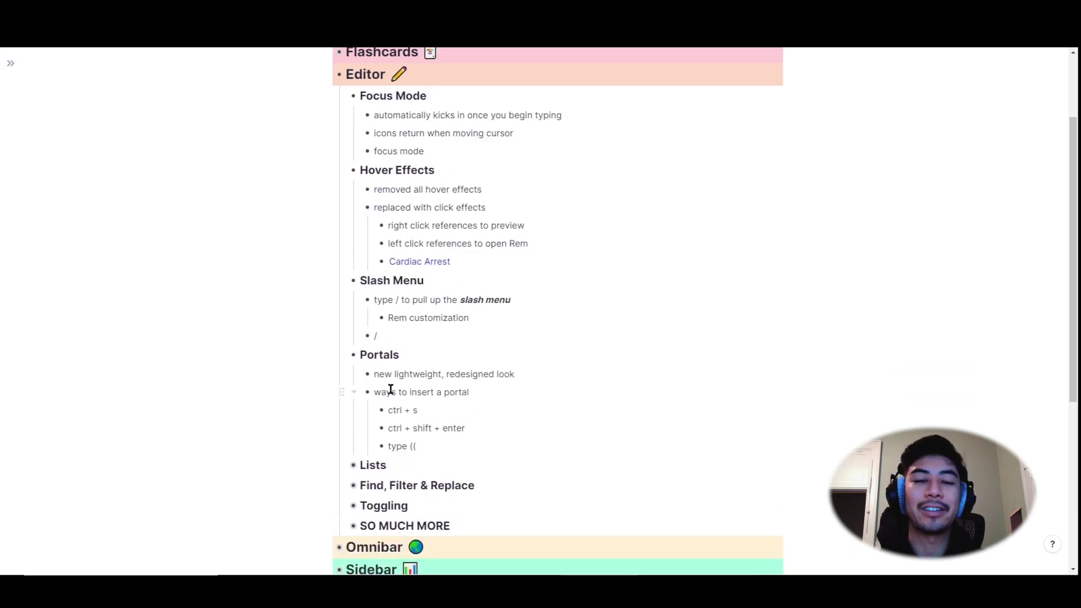
pyautogui.click(471, 445)
pyautogui.press('Return')
pyautogui.hotkey('shift', 'Tab')
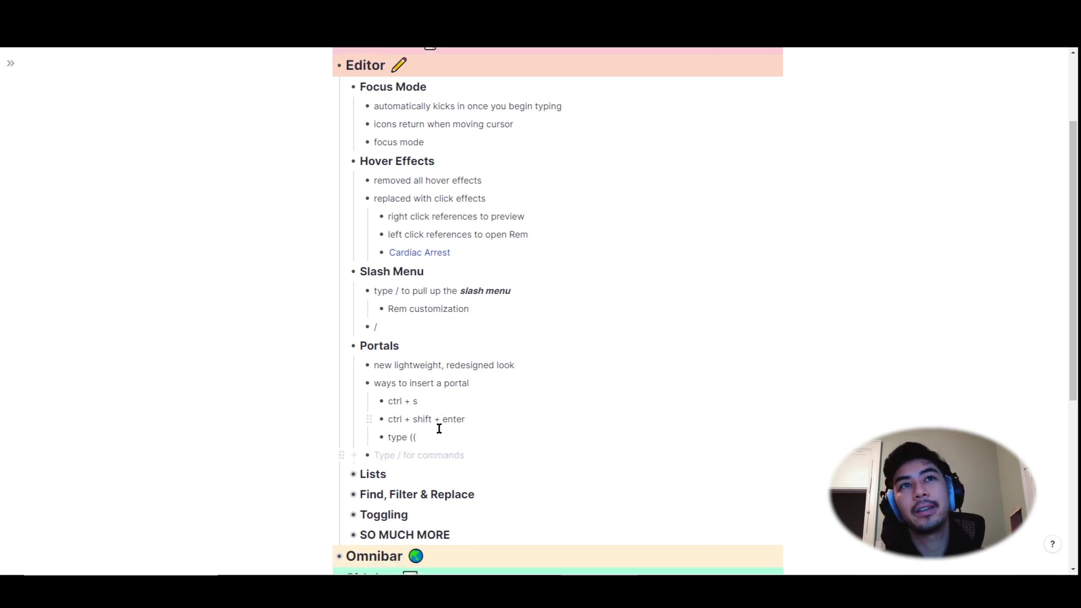
# - Embed the Cardiac Arrest Rem as a portal via '((Cardiac arrest', then unfold Lists
pyautogui.scroll(-1, 439, 428)
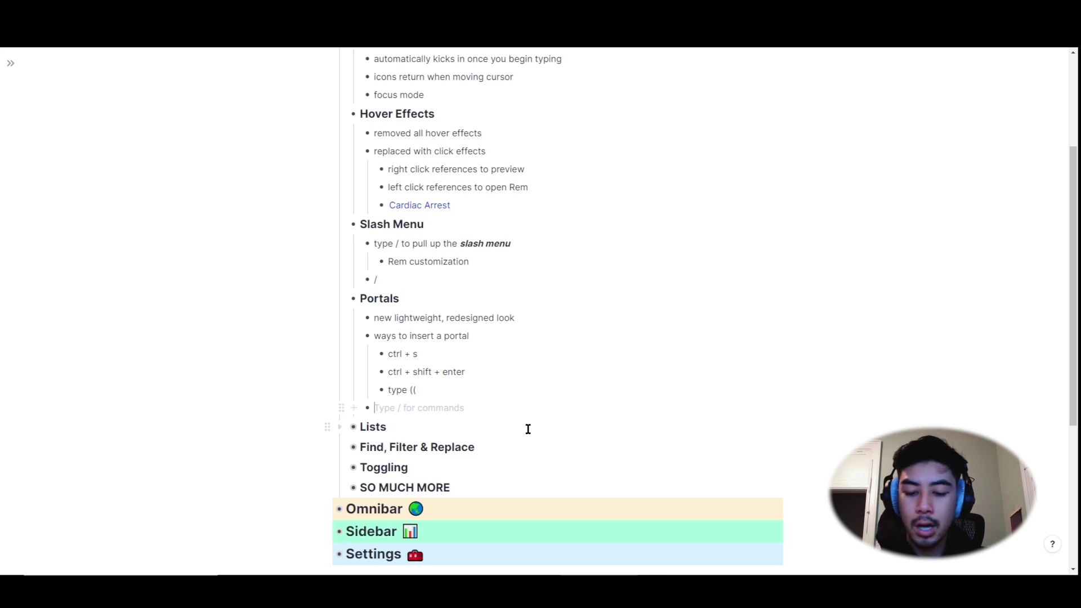
pyautogui.write('((')
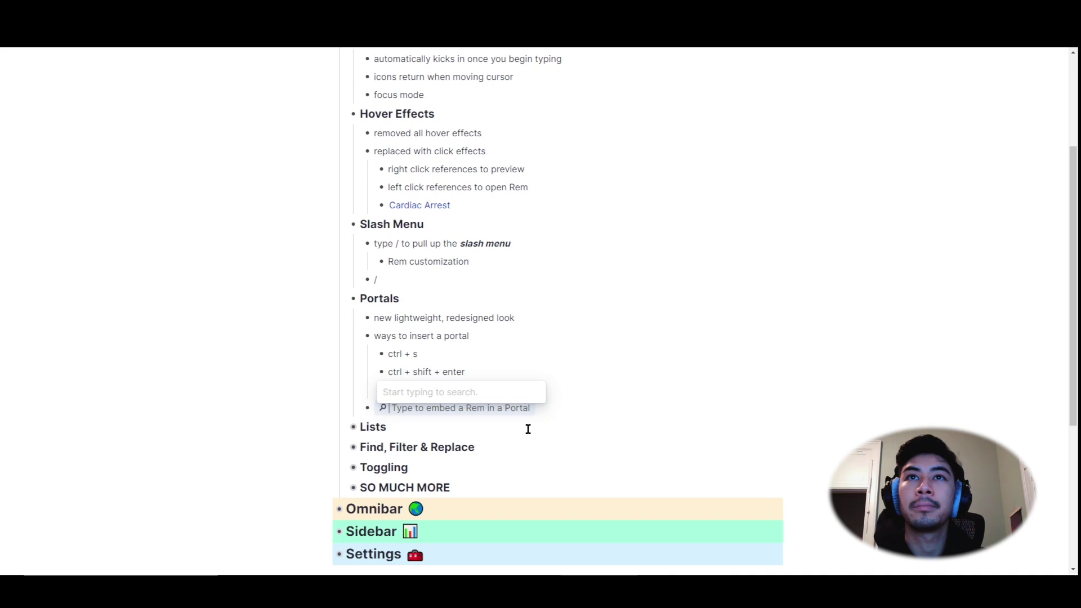
pyautogui.write('Cardiac')
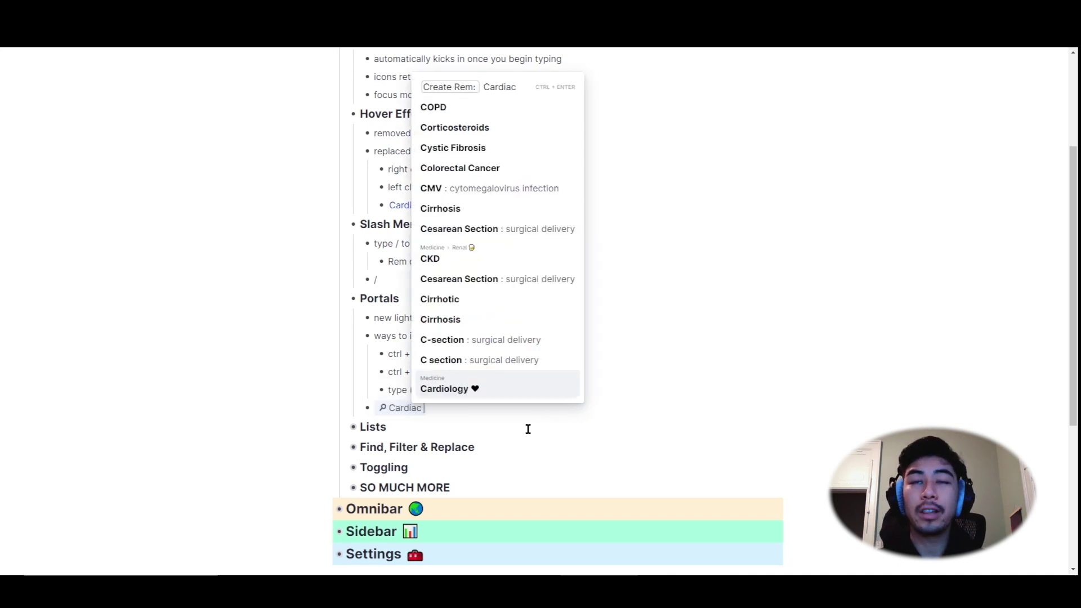
pyautogui.write(' arrest')
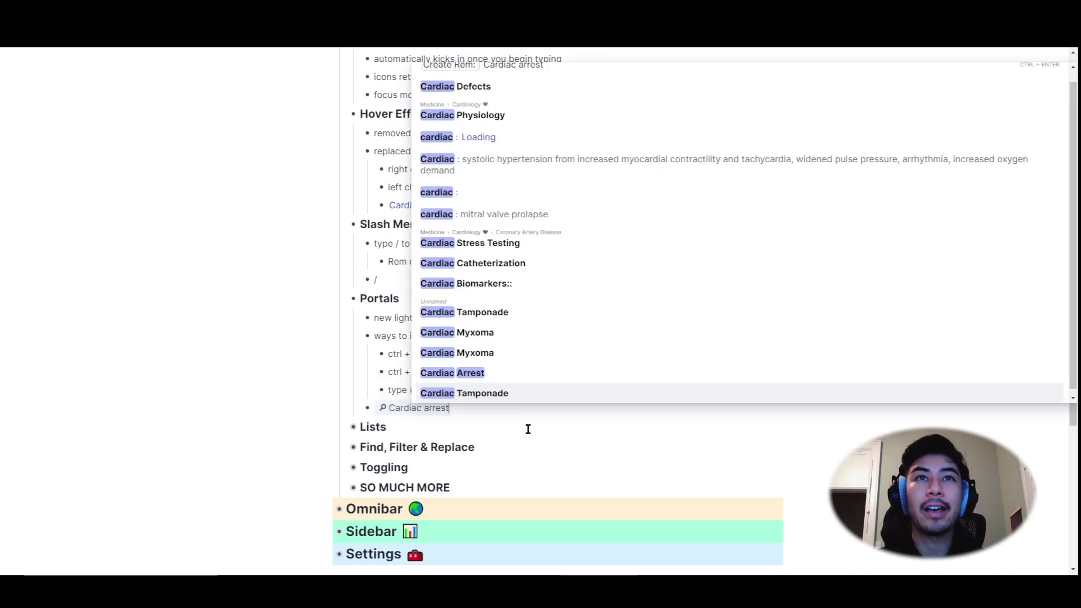
pyautogui.press('Return')
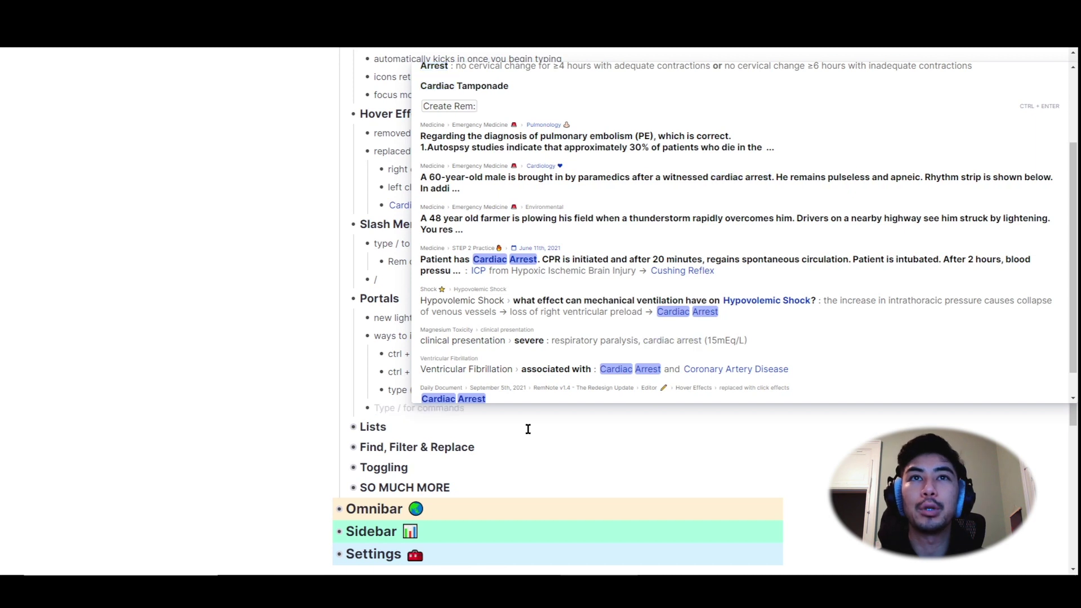
pyautogui.scroll(-1, 444, 394)
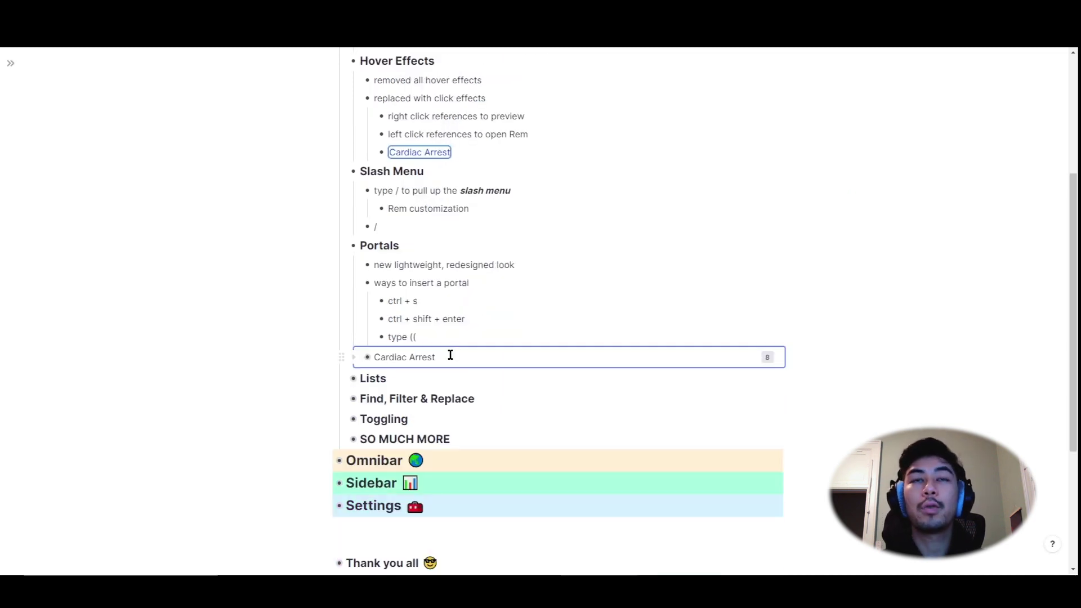
pyautogui.click(341, 380)
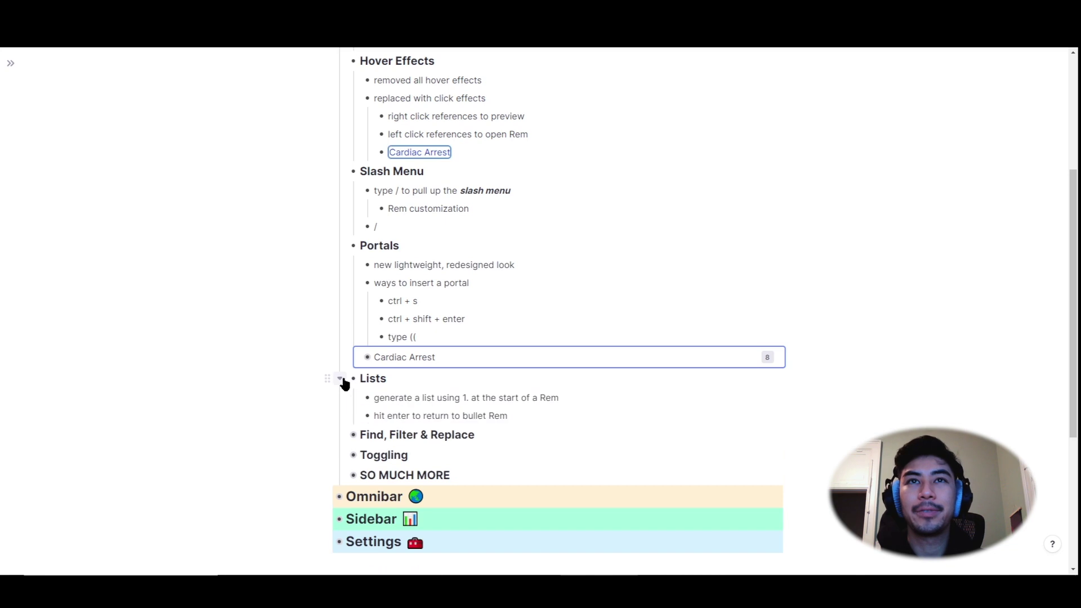
# - Add a numbered list List, Rem, Are, Here under Lists, followed by a 'back to bullet' bullet
pyautogui.click(525, 415)
pyautogui.press('Return')
pyautogui.write('1')
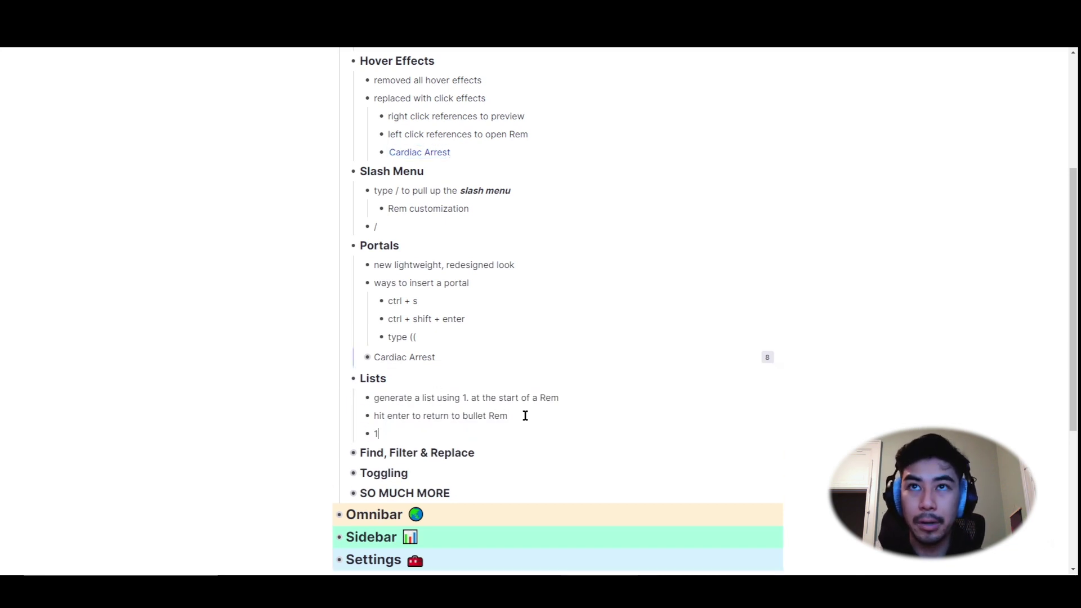
pyautogui.write('. List')
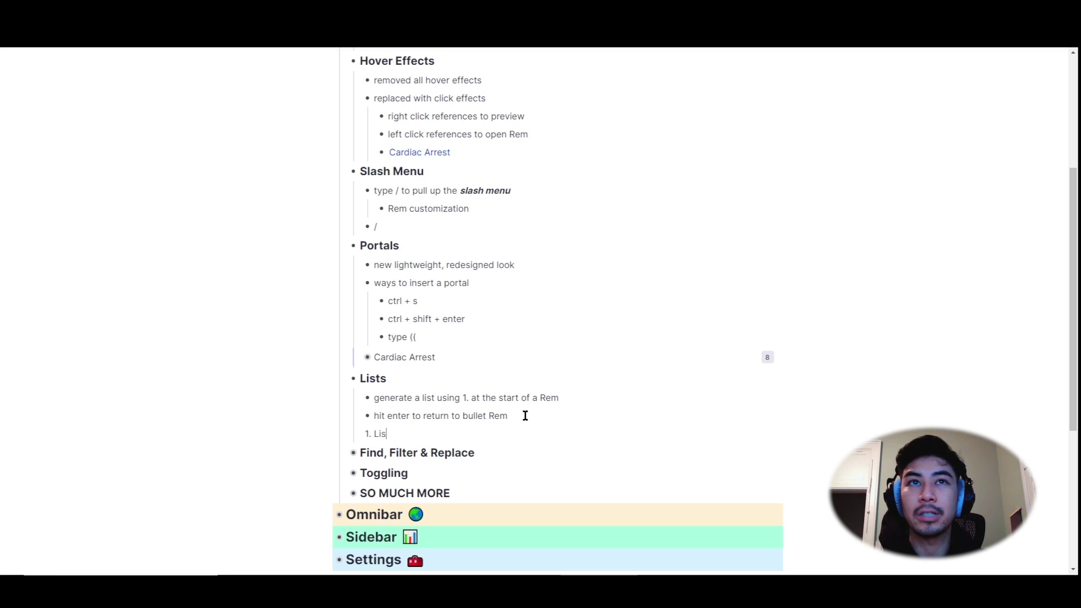
pyautogui.press('Return')
pyautogui.write('Rem')
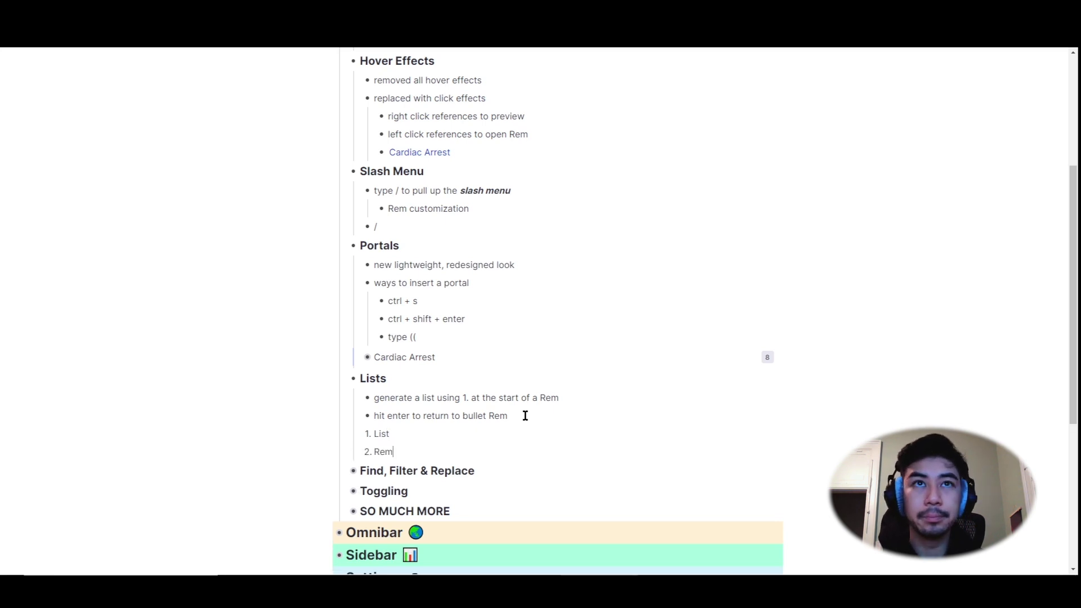
pyautogui.press('Return')
pyautogui.write('Are')
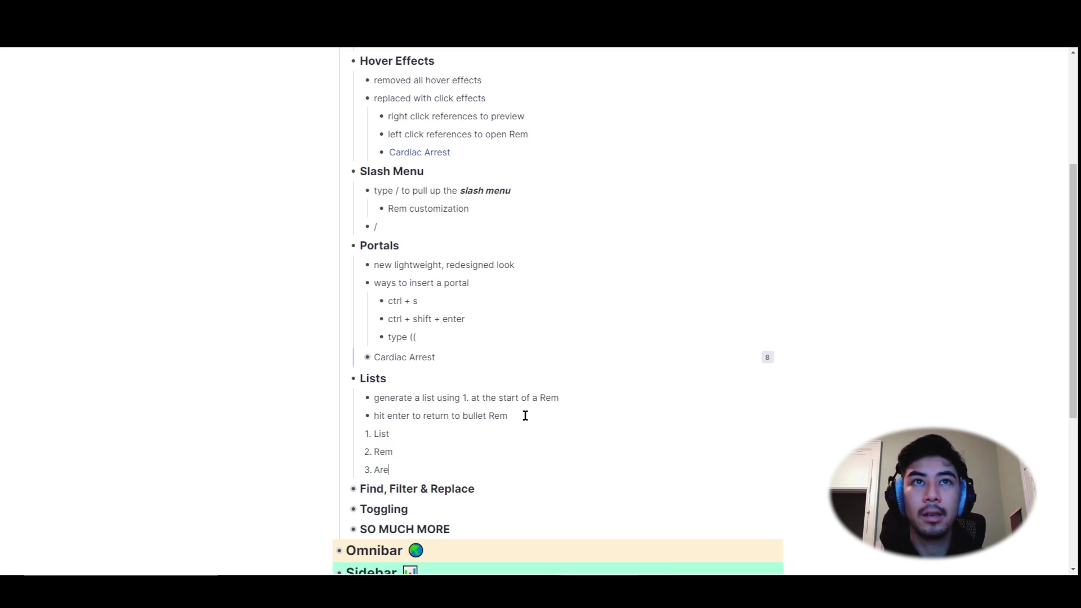
pyautogui.press('Return')
pyautogui.write('Here')
pyautogui.press('Return')
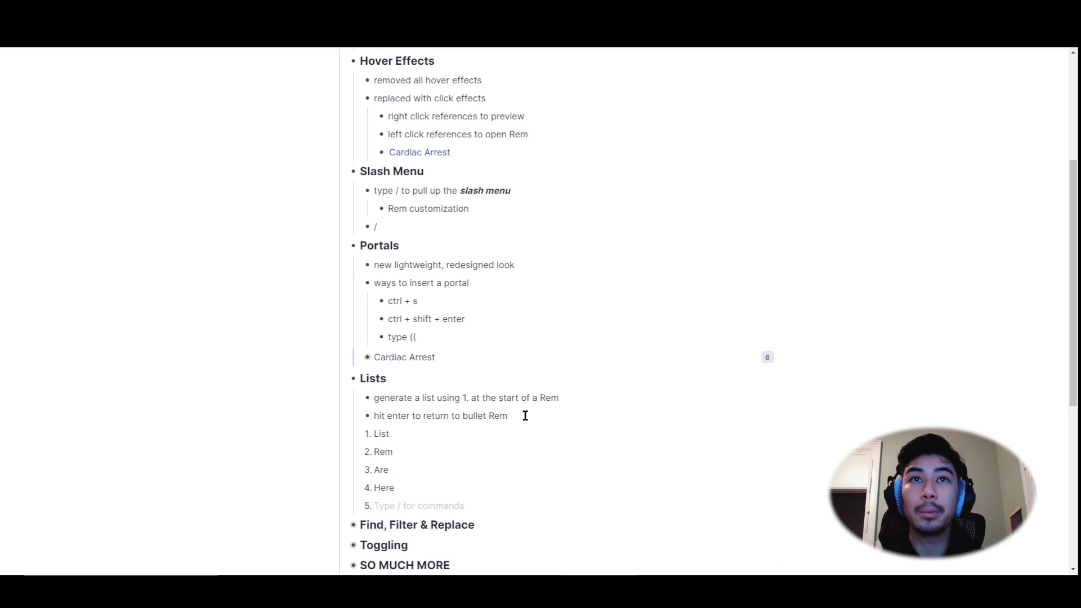
pyautogui.scroll(-1, 525, 415)
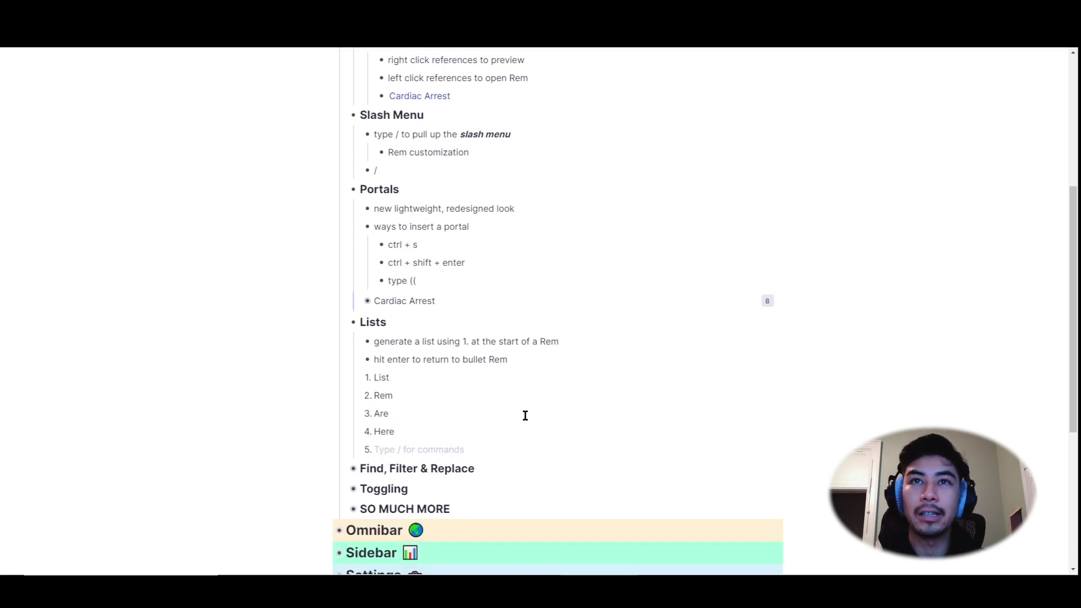
pyautogui.write('back to bullet')
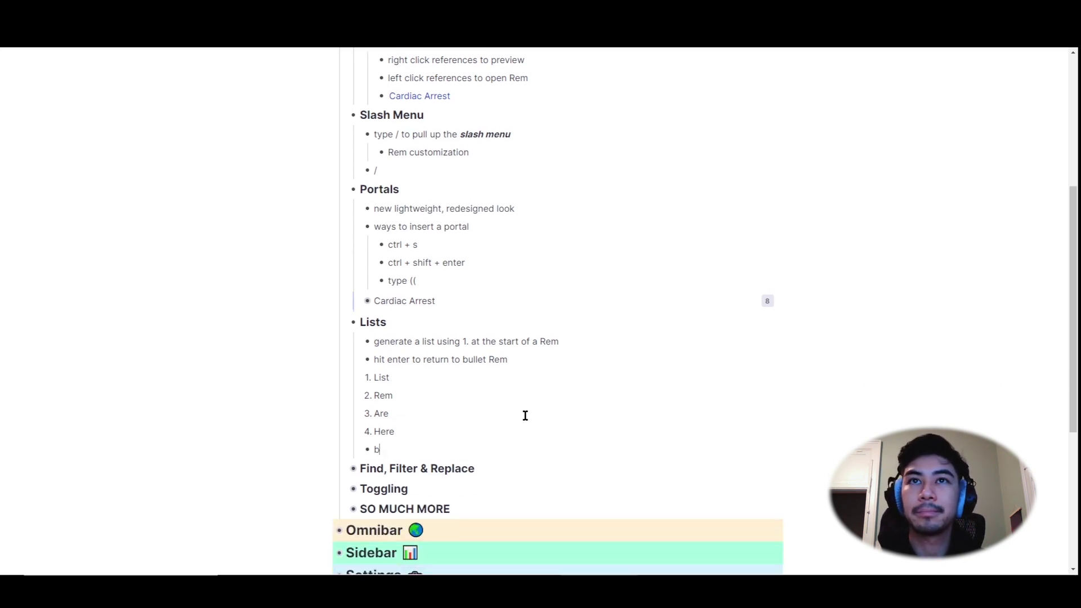
# - Test numbered-list entry with '1.' and '1. asdasd', then delete the test items
pyautogui.press('Return')
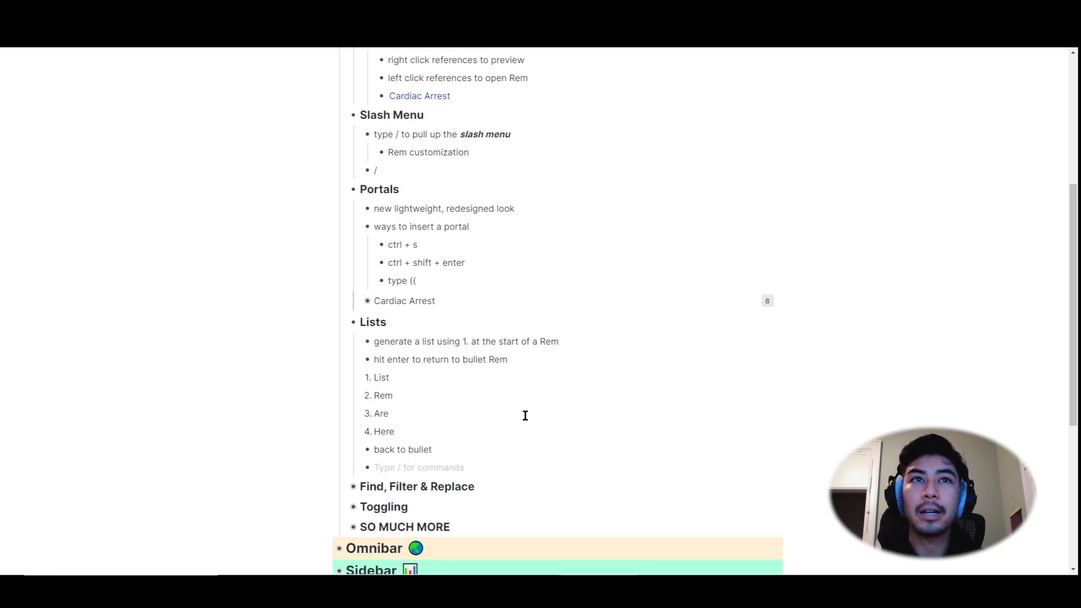
pyautogui.write('1.')
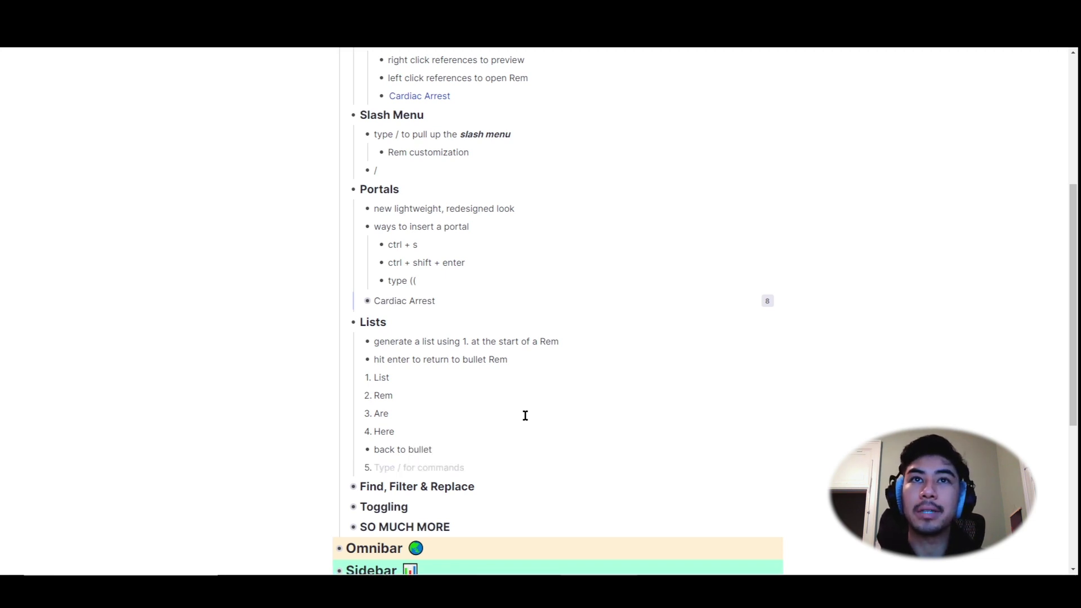
pyautogui.press('BackSpace')
pyautogui.press('Return')
pyautogui.write('1. ')
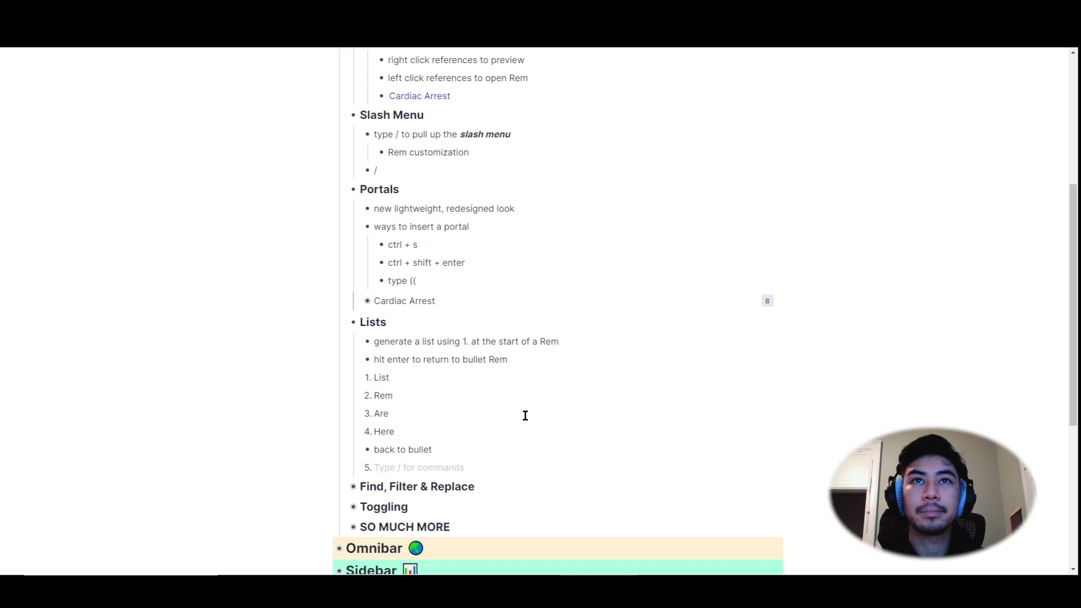
pyautogui.write('asdasd')
pyautogui.press('Return')
pyautogui.press('BackSpace')
pyautogui.press('BackSpace')
pyautogui.press('BackSpace')
pyautogui.press('BackSpace')
pyautogui.press('BackSpace')
pyautogui.press('BackSpace')
pyautogui.press('BackSpace')
# - Expand Find, Filter & Replace and open the find bar with Ctrl+F
pyautogui.scroll(-3, 531, 366)
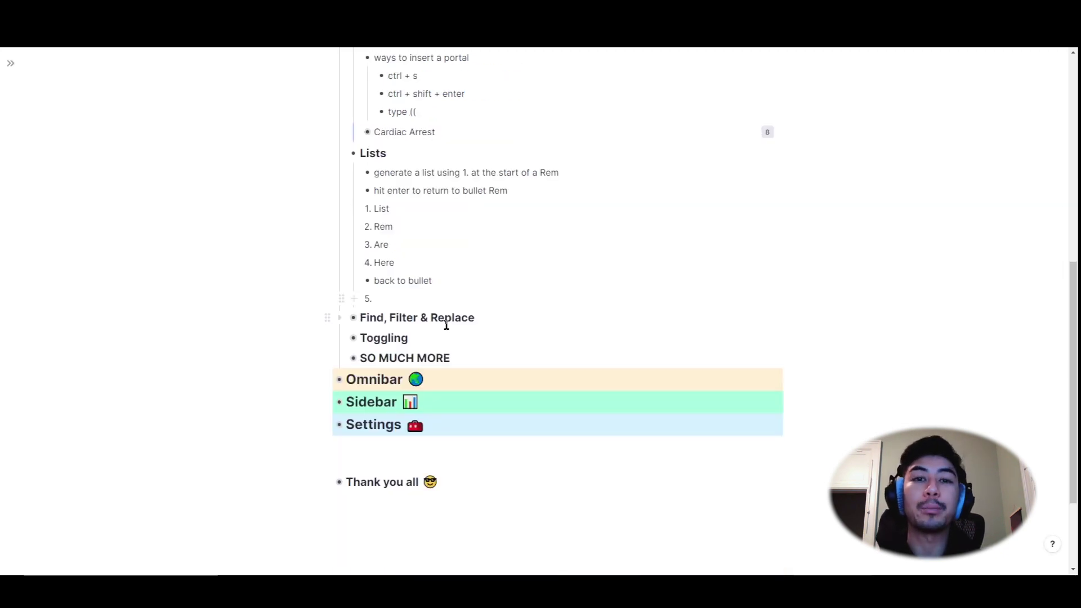
pyautogui.click(340, 321)
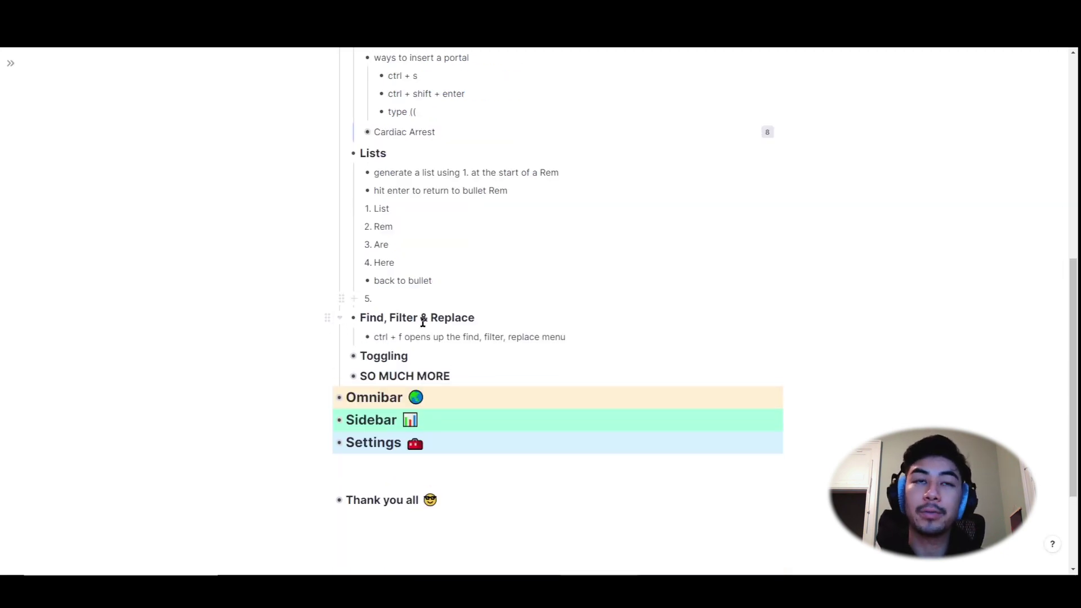
pyautogui.click(573, 336)
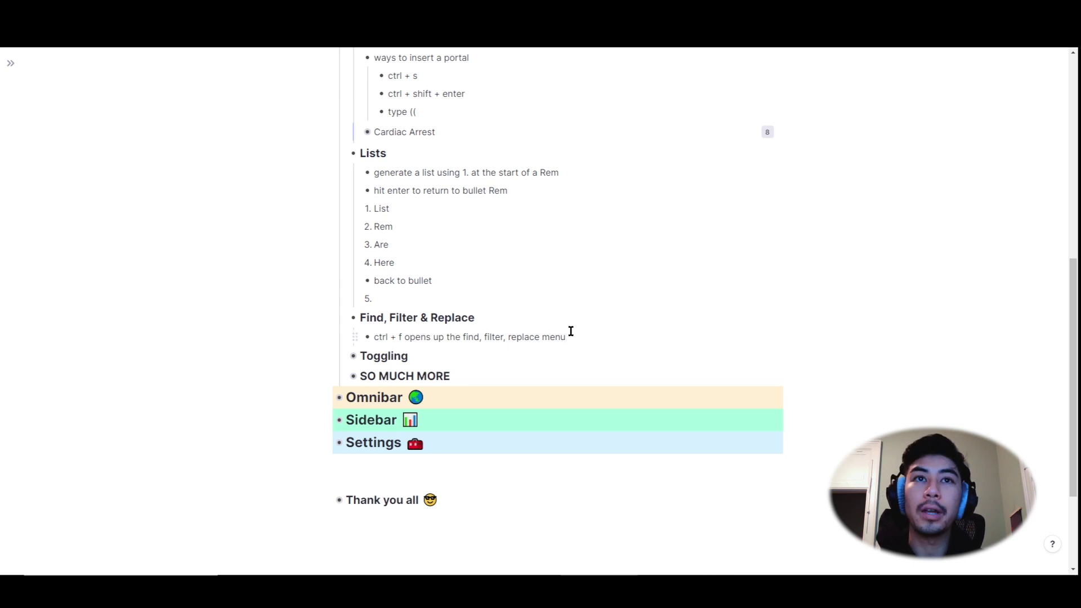
pyautogui.hotkey('ctrl', 'f')
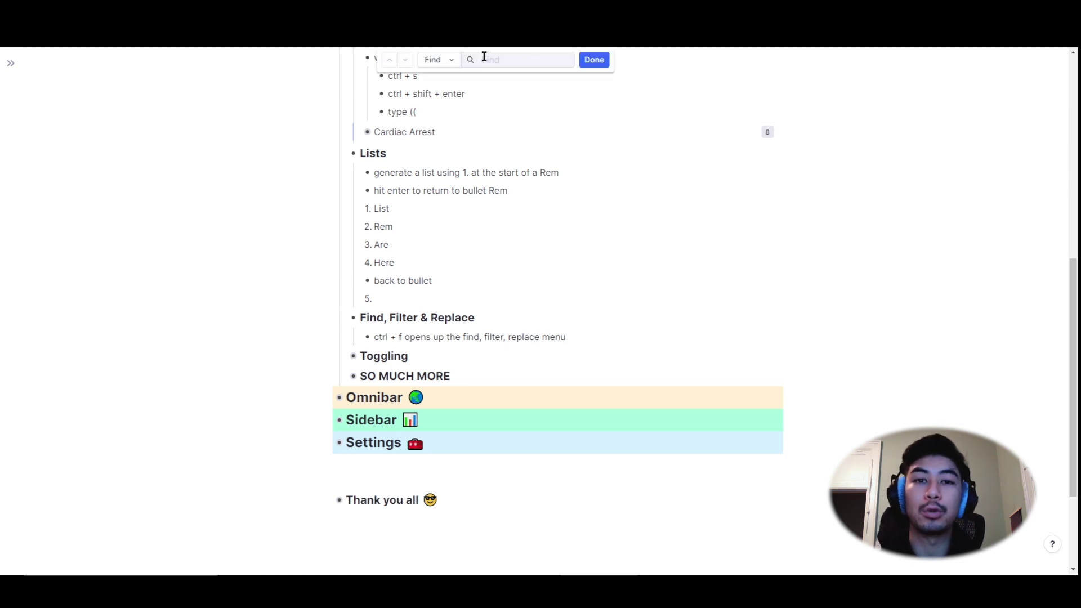
# - Cycle the find bar through Filter and Replace modes back to Find, and search for 'rem'
pyautogui.click(453, 61)
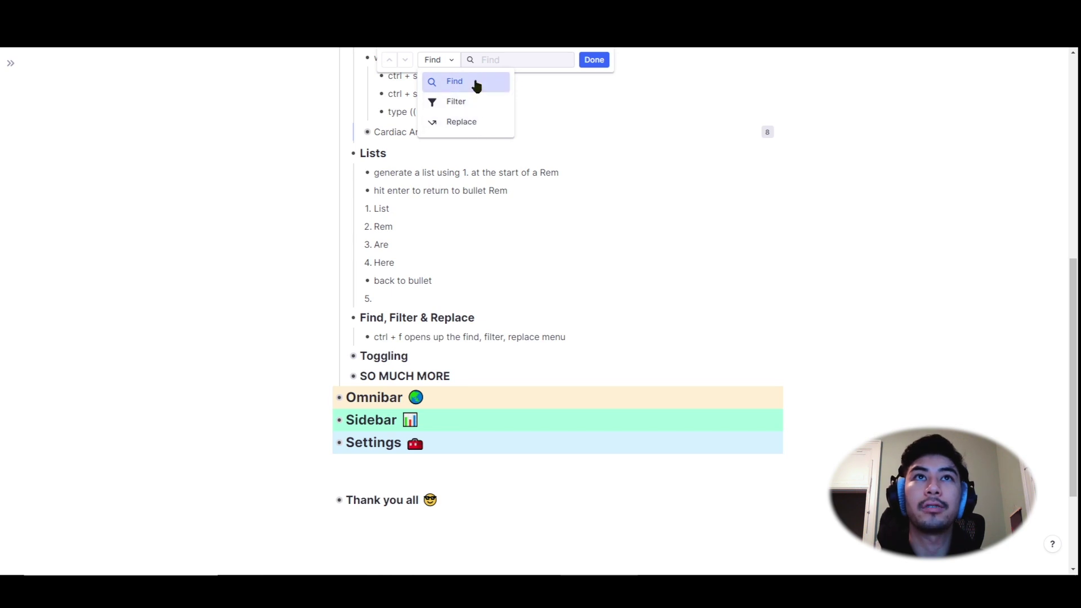
pyautogui.click(467, 103)
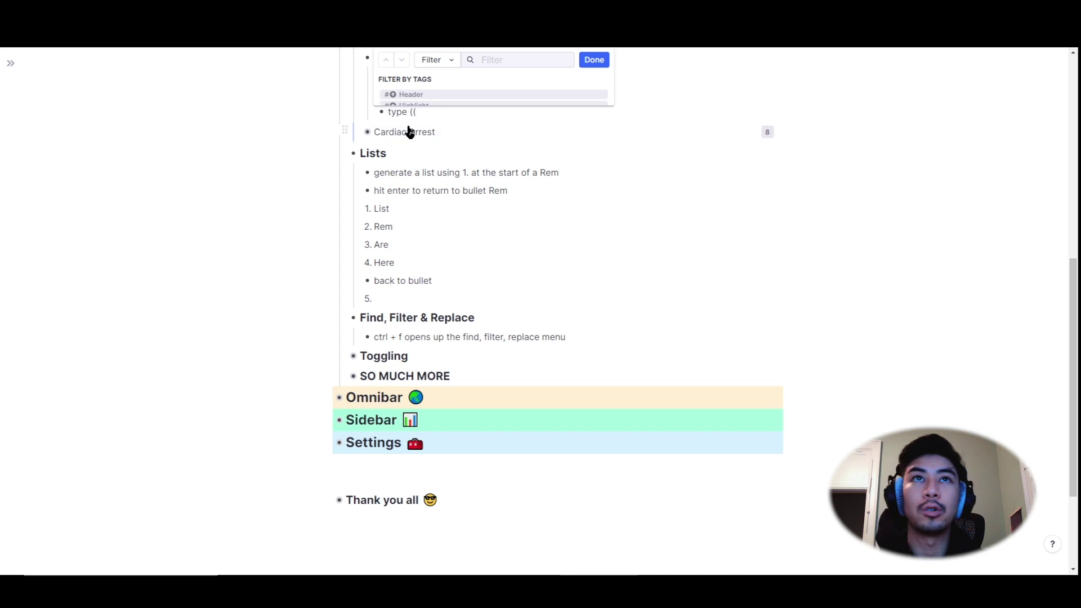
pyautogui.click(449, 61)
pyautogui.click(450, 119)
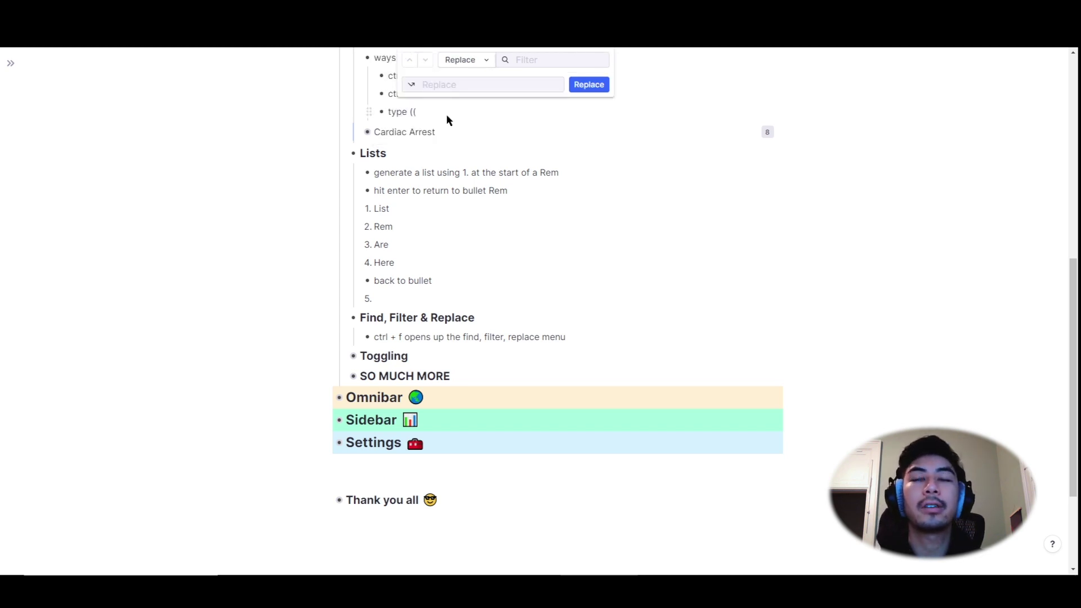
pyautogui.click(486, 63)
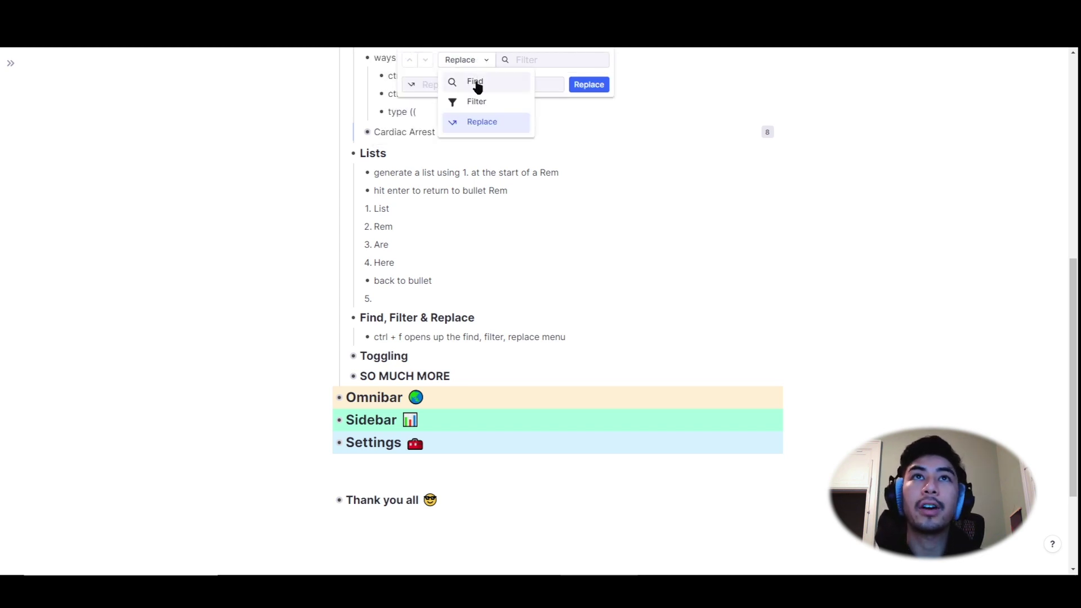
pyautogui.click(474, 82)
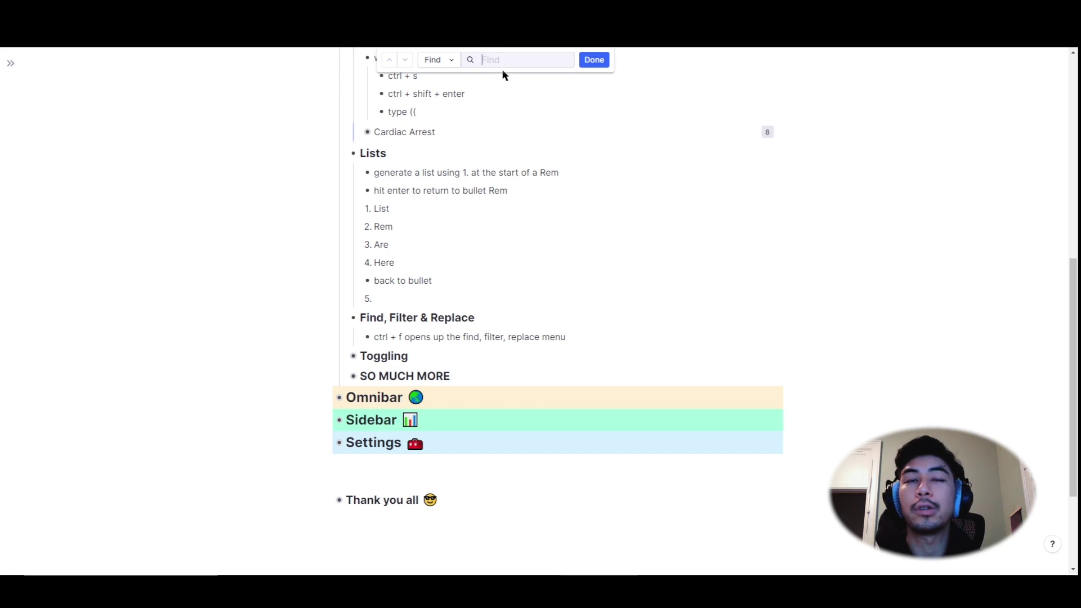
pyautogui.write('rem')
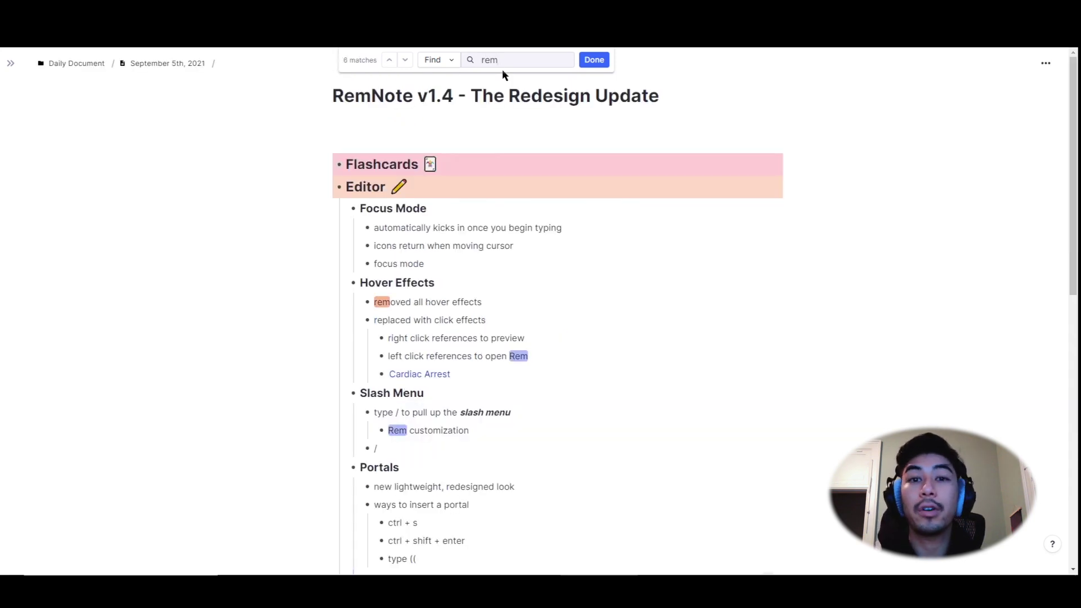
pyautogui.click(594, 60)
# - Expand the Toggling section and fold and unfold the reversible toggling rem's children
pyautogui.scroll(-1, 469, 312)
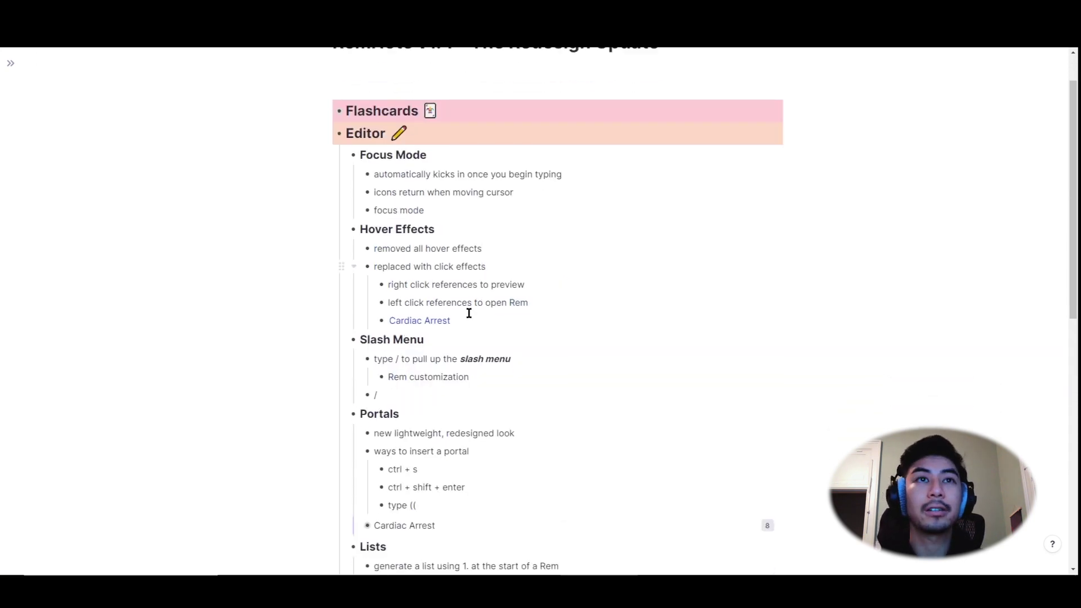
pyautogui.scroll(-7, 469, 313)
pyautogui.click(340, 354)
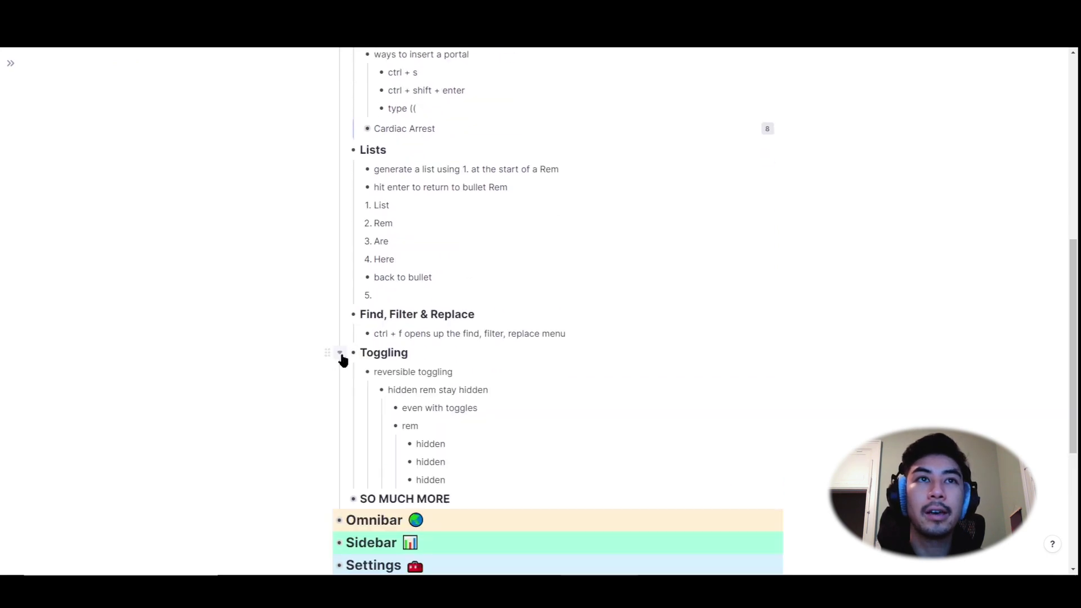
pyautogui.scroll(-1, 343, 360)
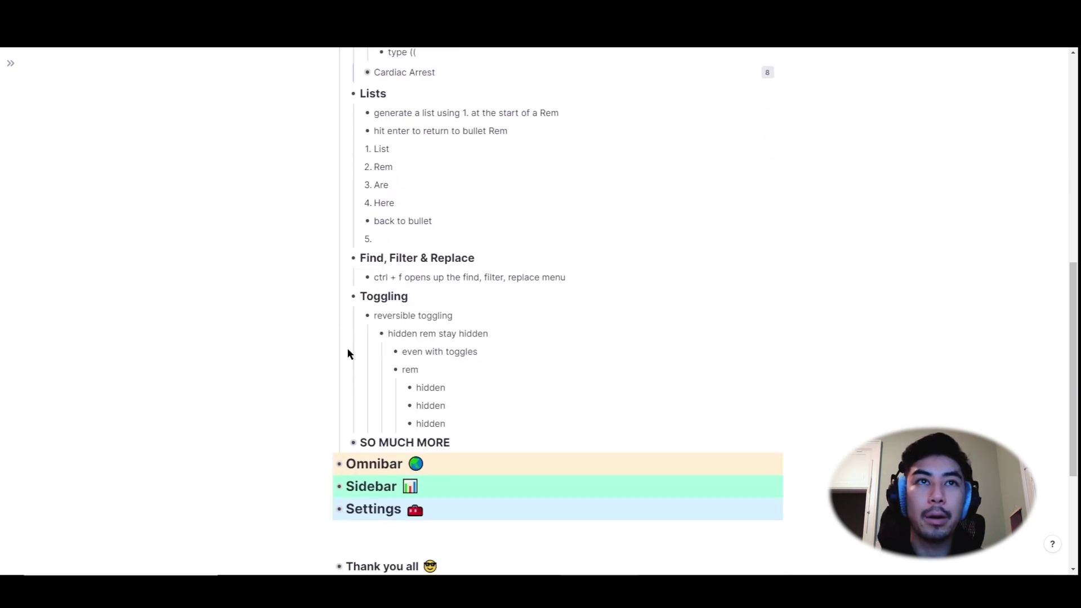
pyautogui.click(354, 319)
pyautogui.click(354, 319)
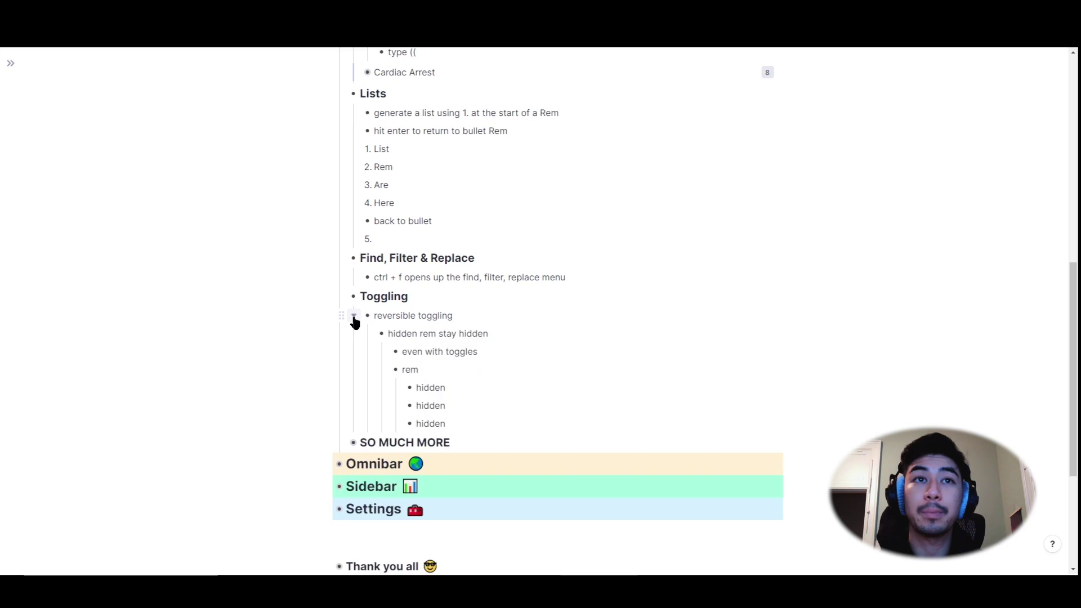
pyautogui.click(354, 319)
pyautogui.click(354, 318)
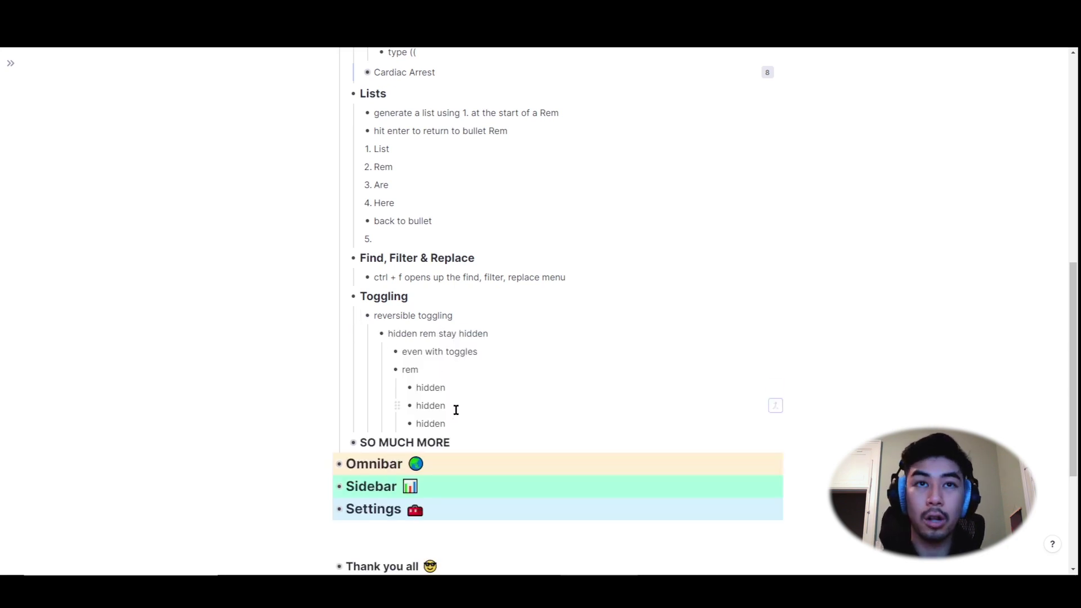
# - Hide the last two 'hidden' rems under 'rem' with Ctrl+Shift+H, then check the stay-hidden toggle
pyautogui.moveTo(455, 410); pyautogui.dragTo(451, 425)
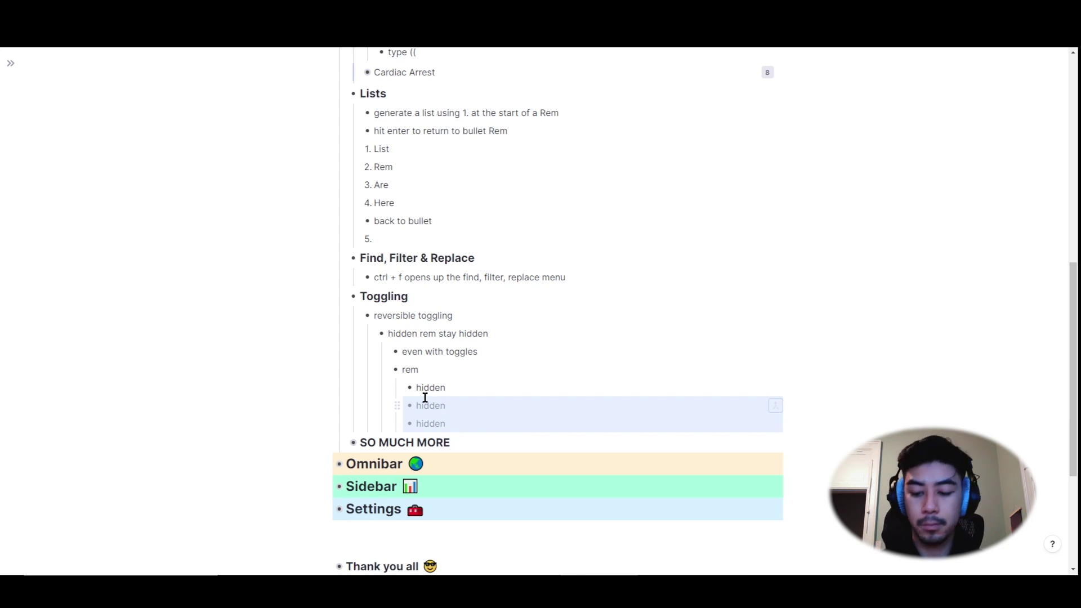
pyautogui.hotkey('ctrl', 'shift', 'h')
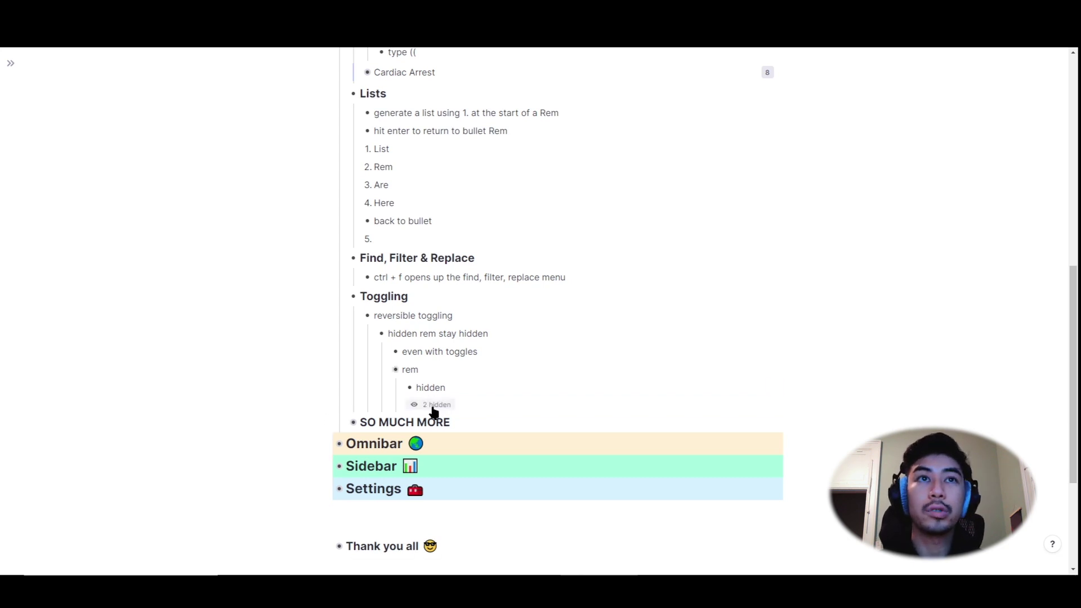
pyautogui.click(366, 336)
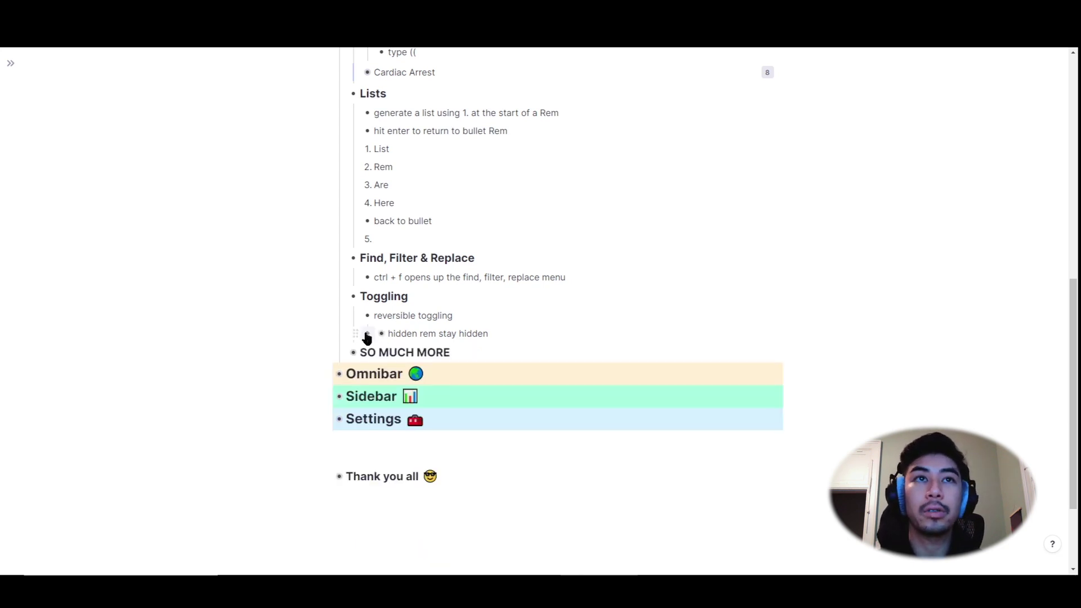
pyautogui.click(369, 340)
pyautogui.click(369, 335)
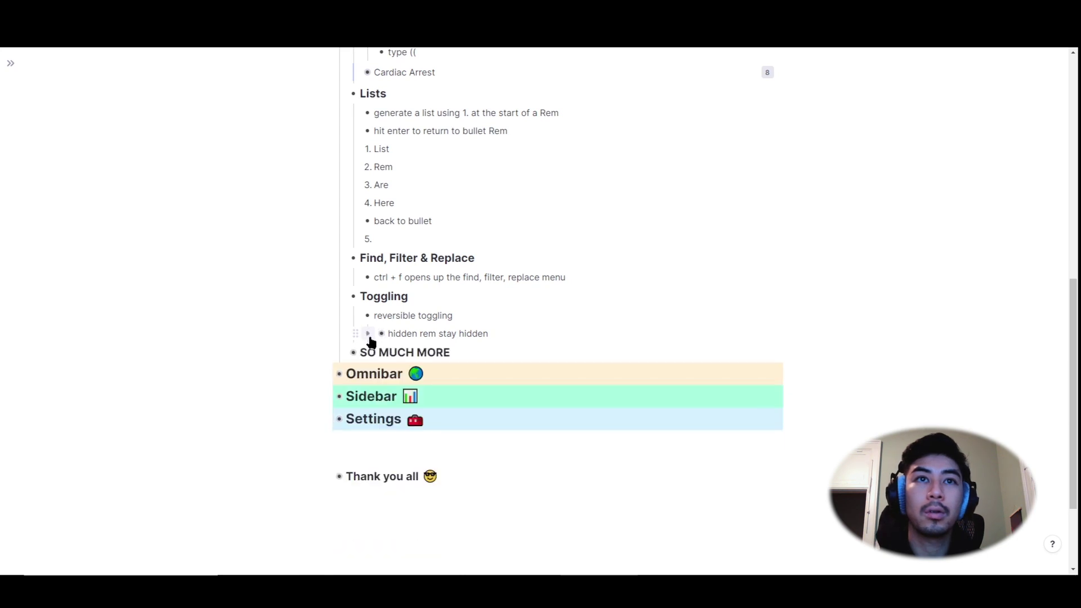
pyautogui.click(368, 336)
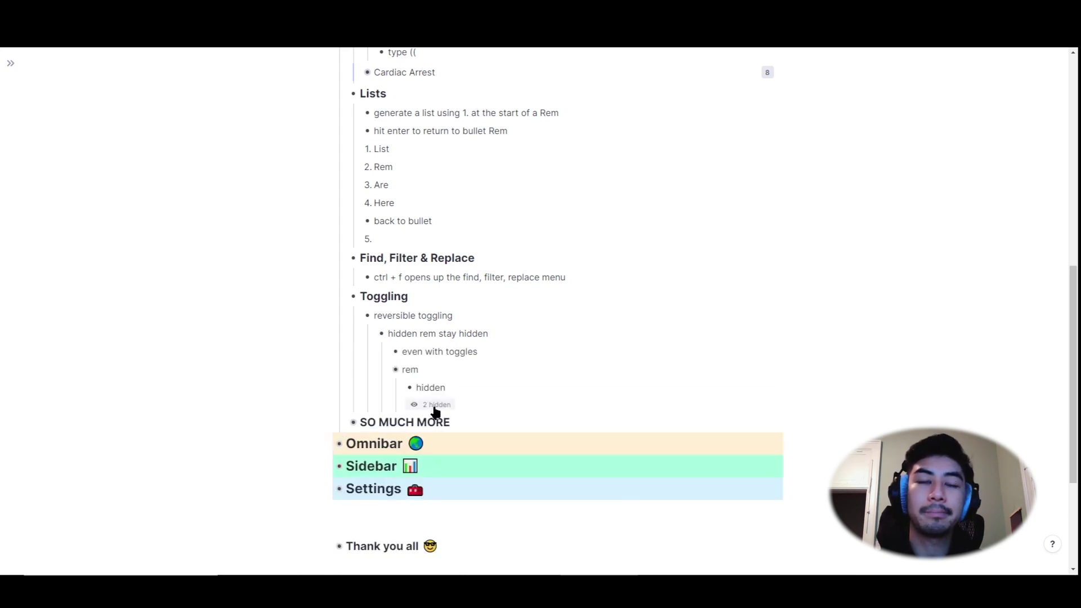
# - Collapse and re-expand the Toggling section, then unfold SO MUCH MORE
pyautogui.click(342, 298)
pyautogui.click(342, 298)
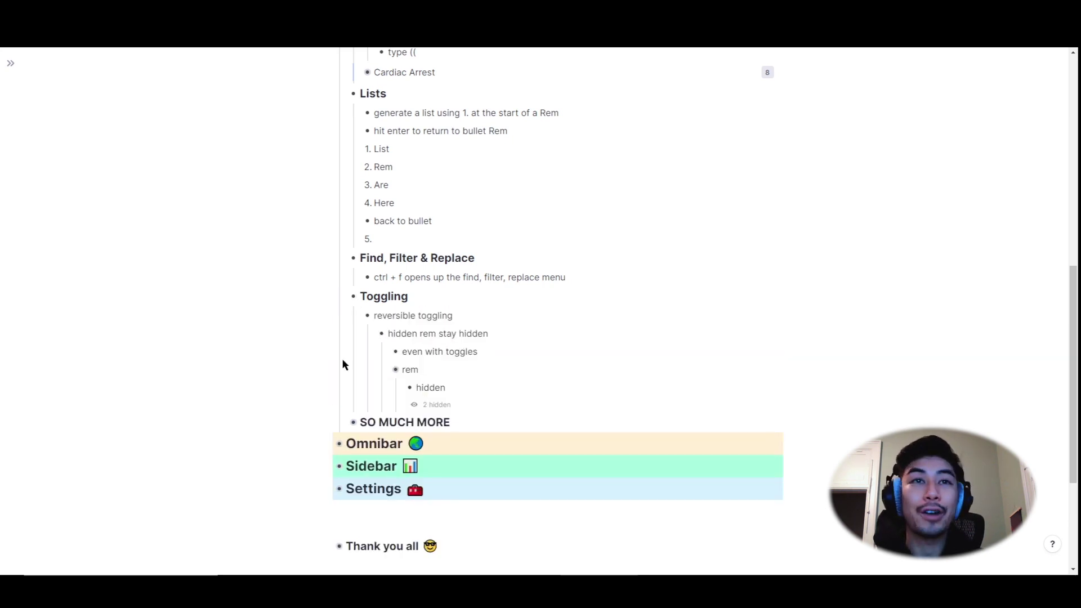
pyautogui.click(342, 422)
# - Make the 'view changelog!' item under SO MUCH MORE bold
pyautogui.scroll(-1, 340, 405)
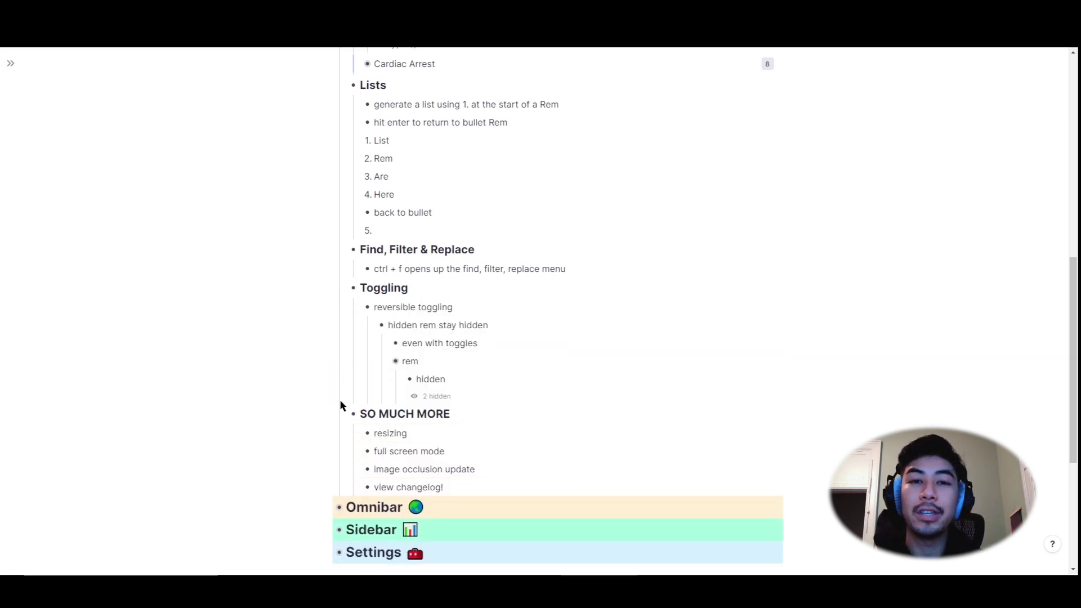
pyautogui.moveTo(454, 441); pyautogui.dragTo(372, 440)
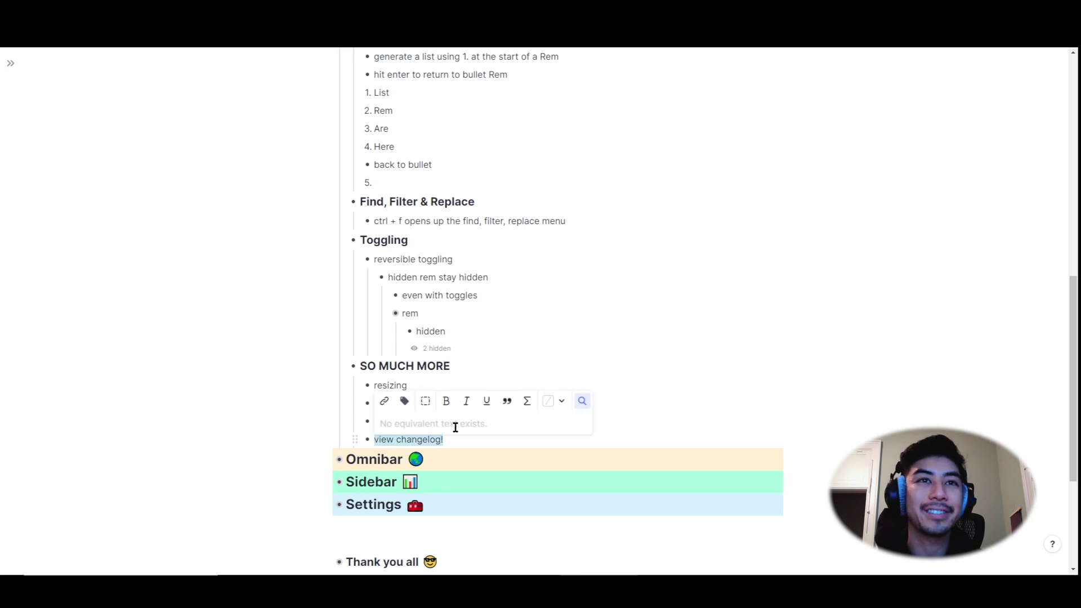
pyautogui.click(489, 437)
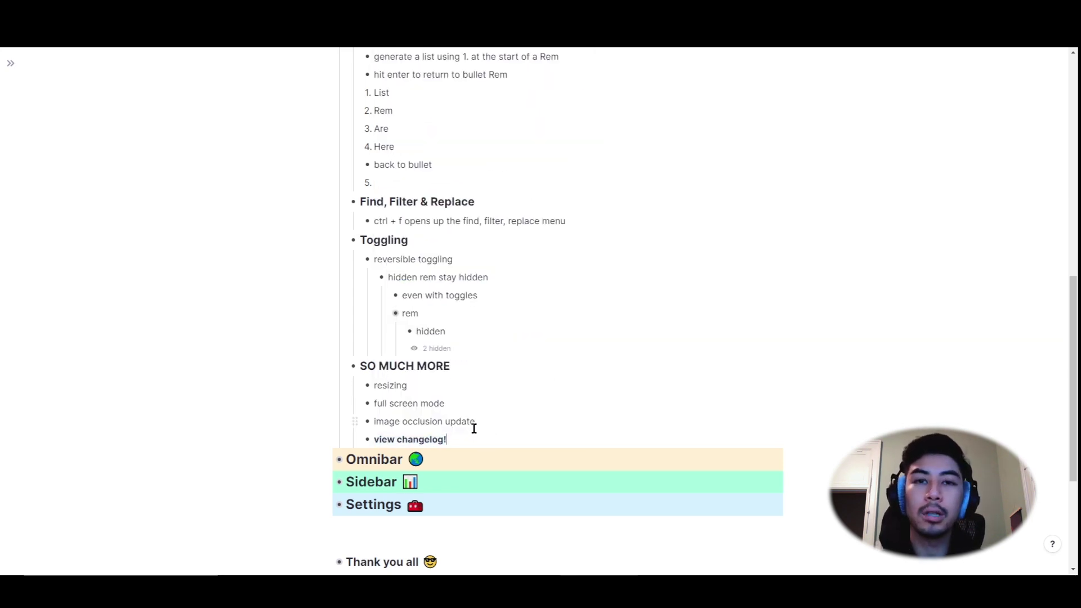
pyautogui.scroll(-1, 473, 429)
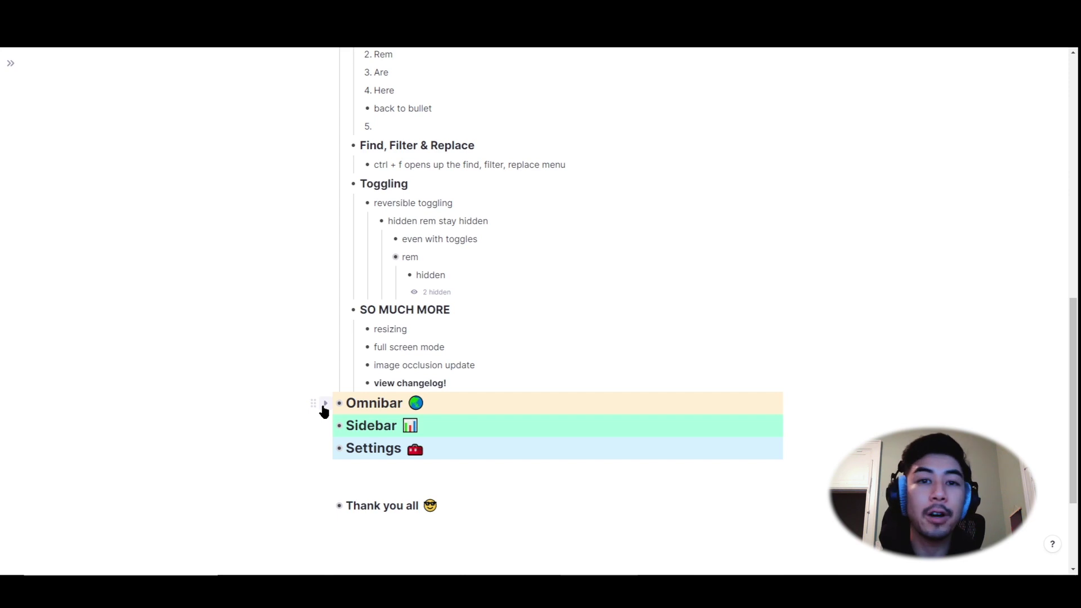
pyautogui.click(324, 404)
# - Collapse the Editor section and bring up the Omnibar's slash-command list with Ctrl+/
pyautogui.scroll(12, 326, 382)
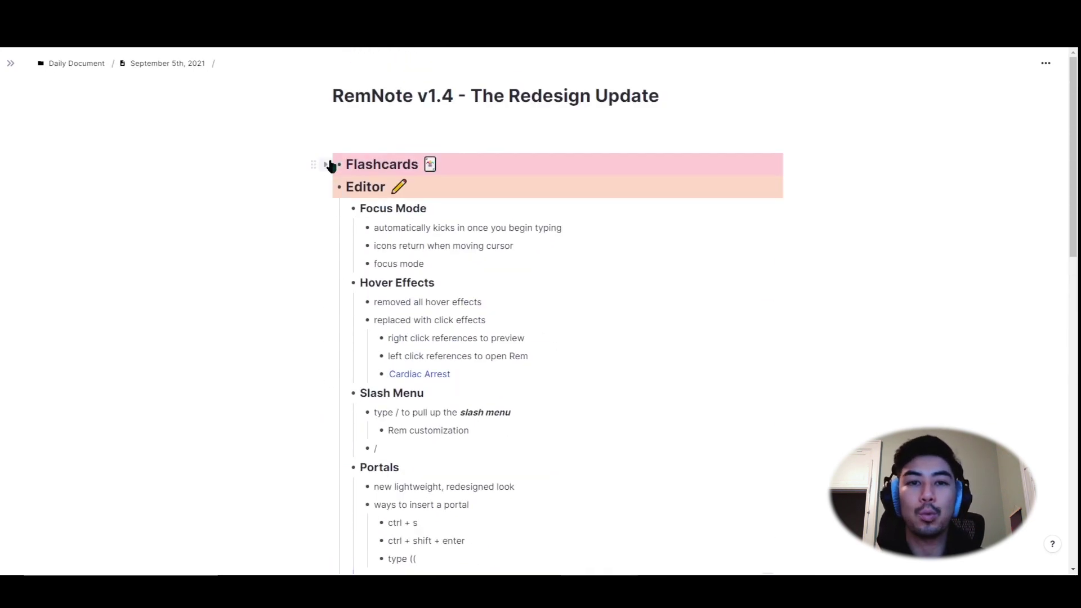
pyautogui.click(325, 187)
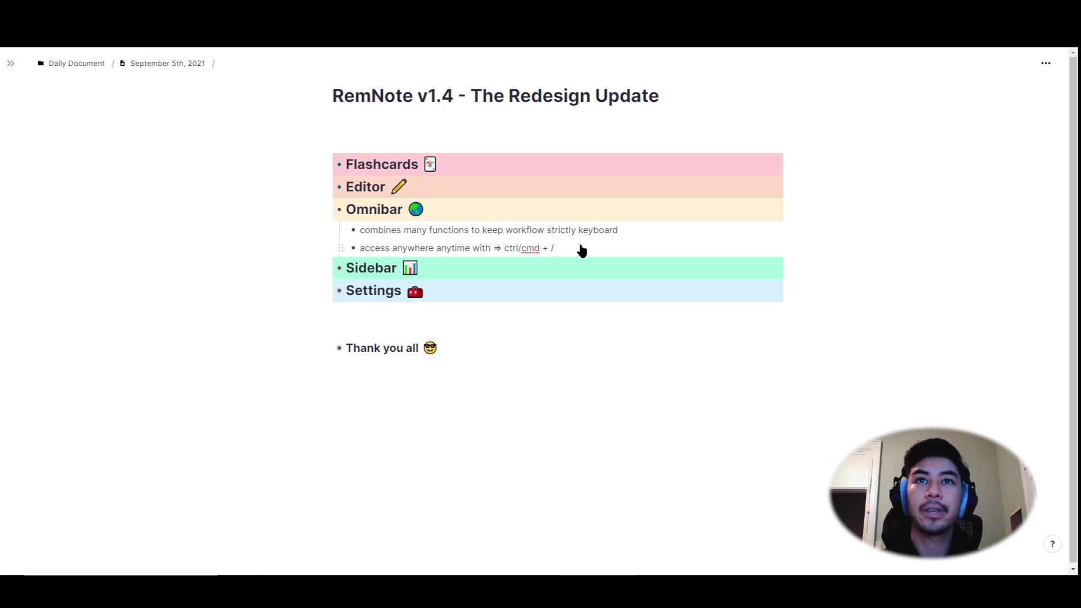
pyautogui.hotkey('ctrl', '/')
pyautogui.scroll(-2, 527, 245)
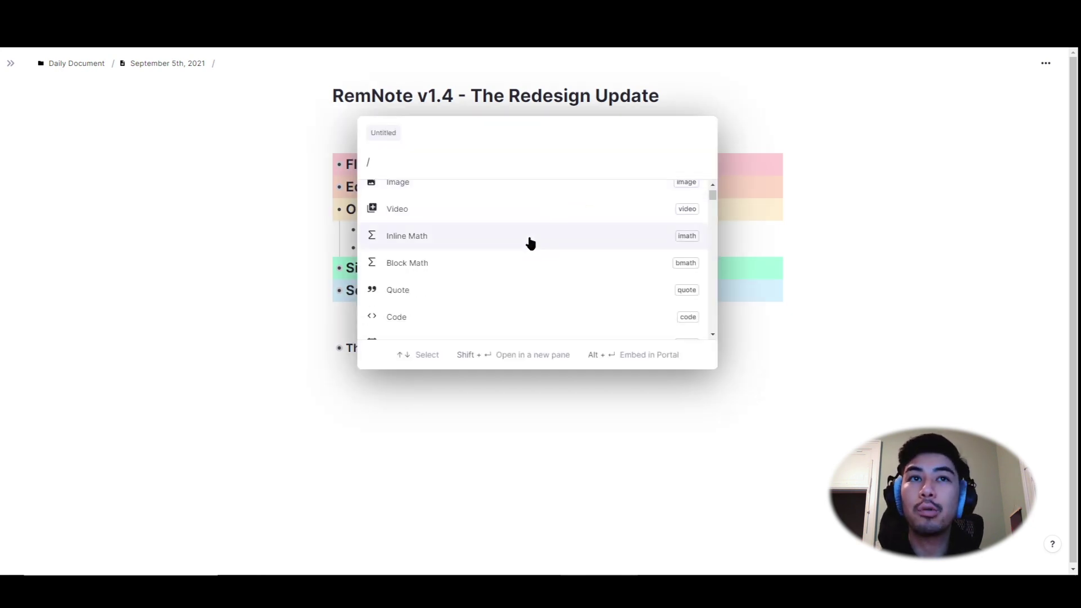
pyautogui.scroll(-5, 694, 210)
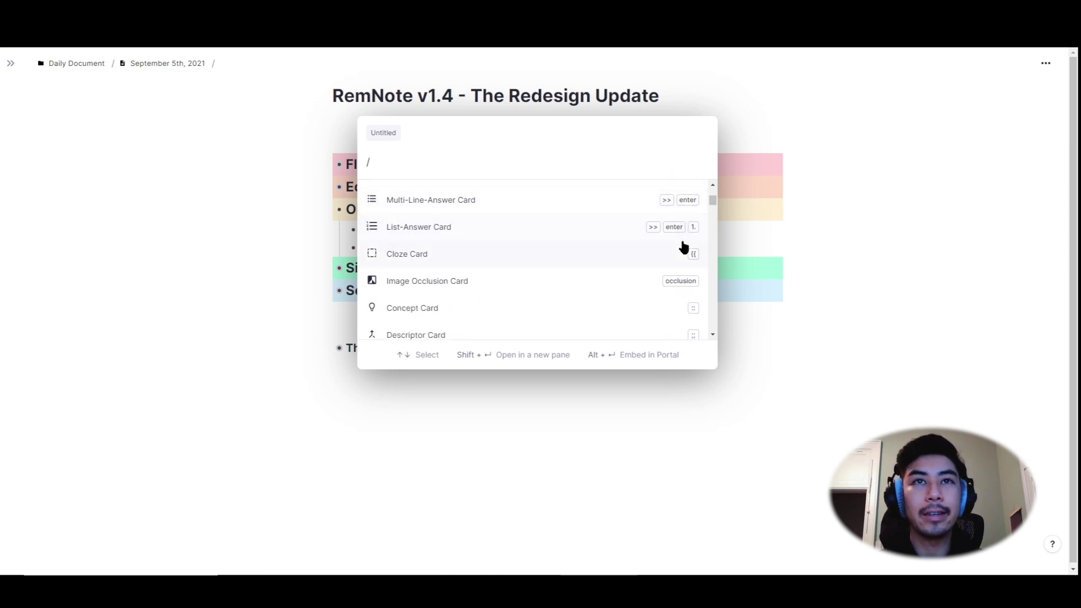
pyautogui.scroll(-10, 679, 258)
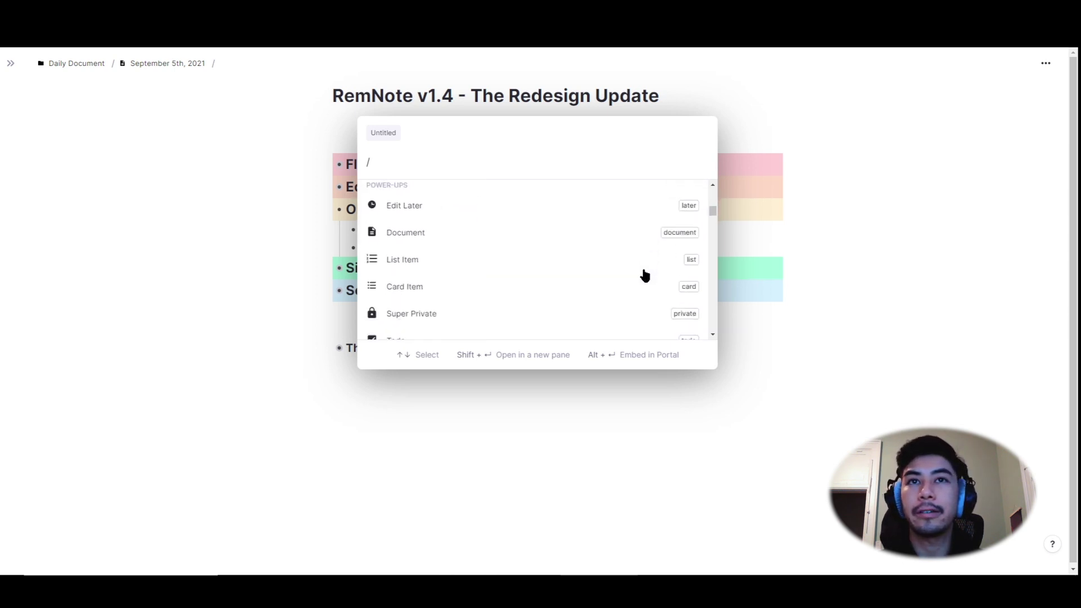
pyautogui.scroll(-15, 644, 275)
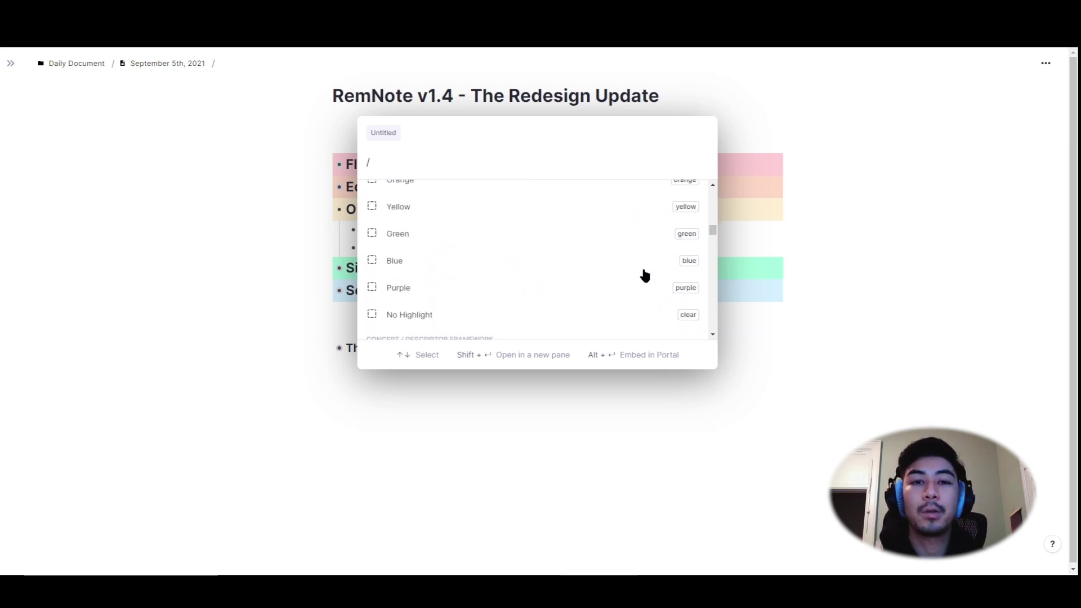
pyautogui.press('Escape')
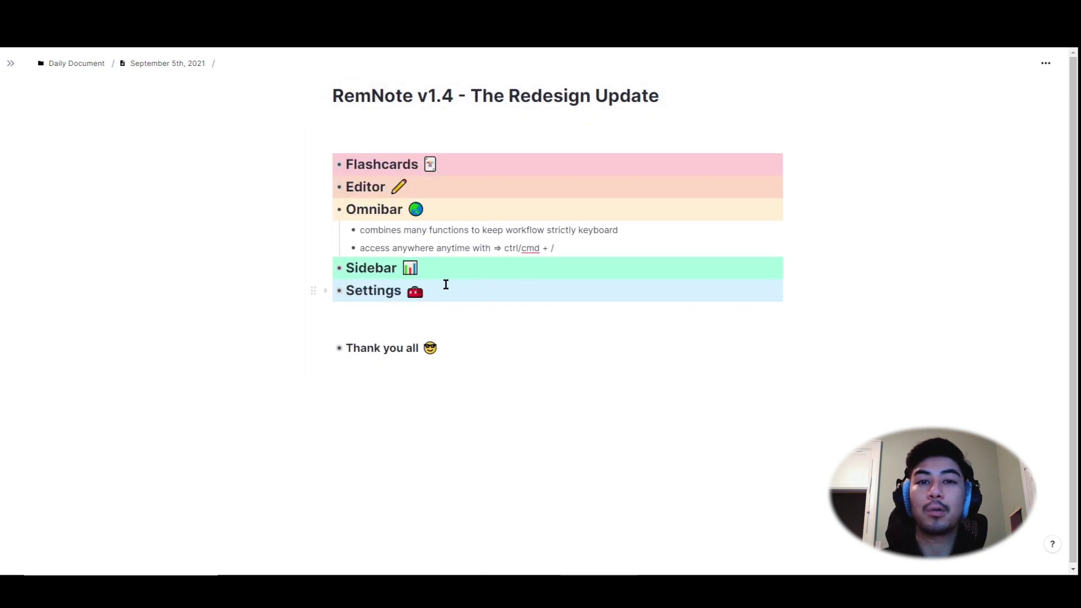
# - Collapse Omnibar, expand Sidebar, and toggle the sidebar with Alt+S until it stays docked
pyautogui.click(327, 211)
pyautogui.click(326, 232)
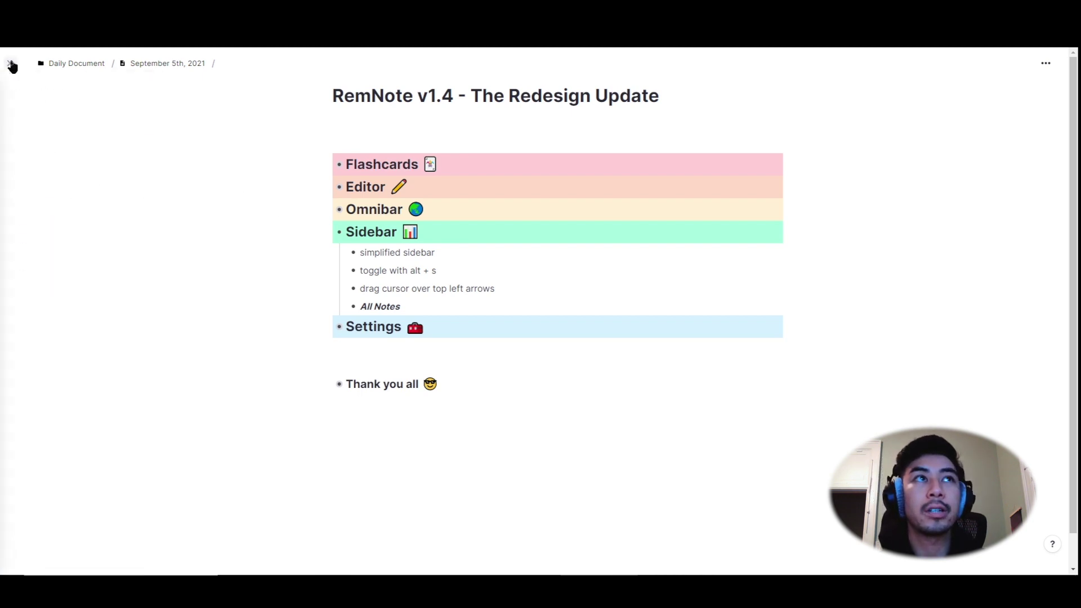
pyautogui.moveTo(13, 66)
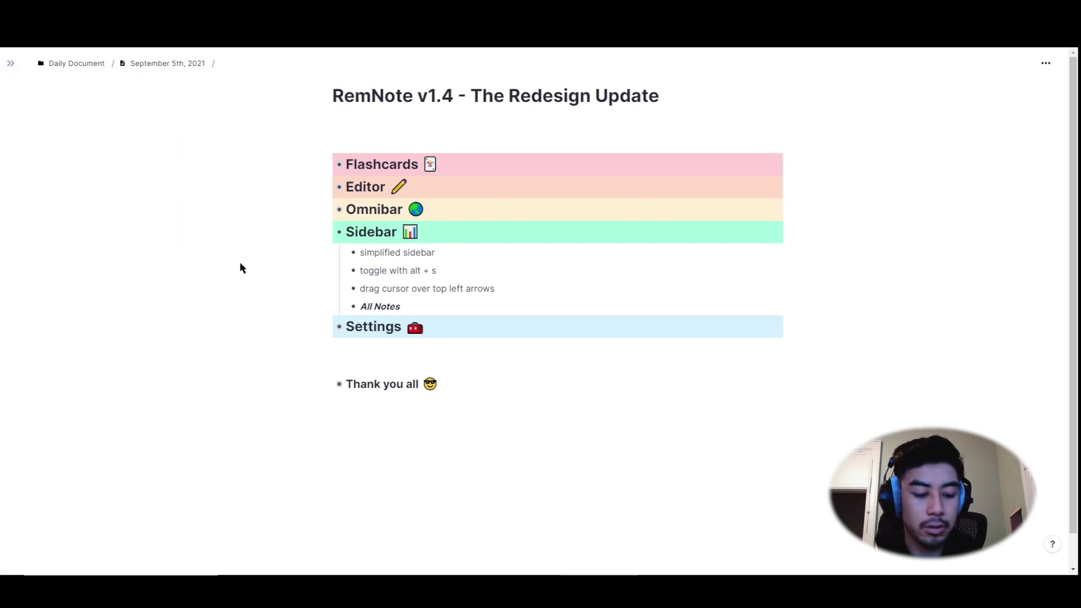
pyautogui.hotkey('alt', 's')
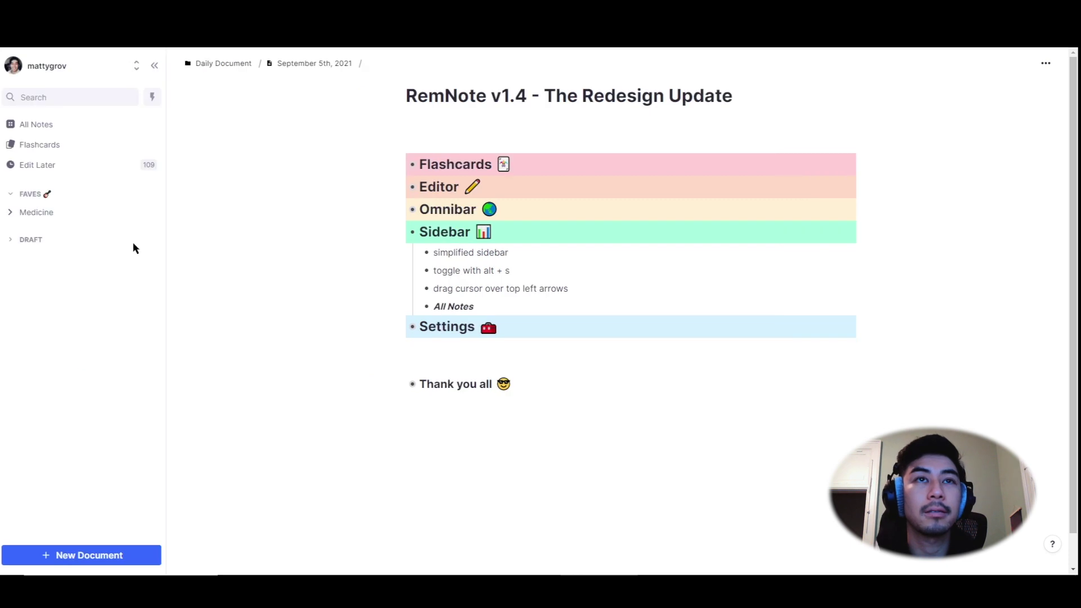
pyautogui.hotkey('alt', 's')
pyautogui.moveTo(157, 173)
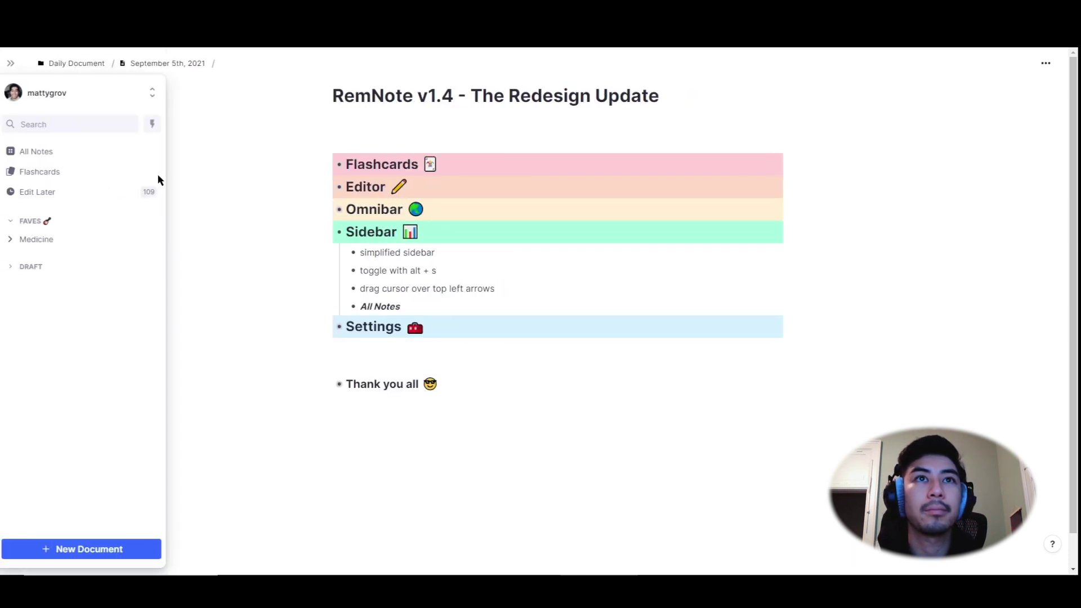
pyautogui.hotkey('alt', 's')
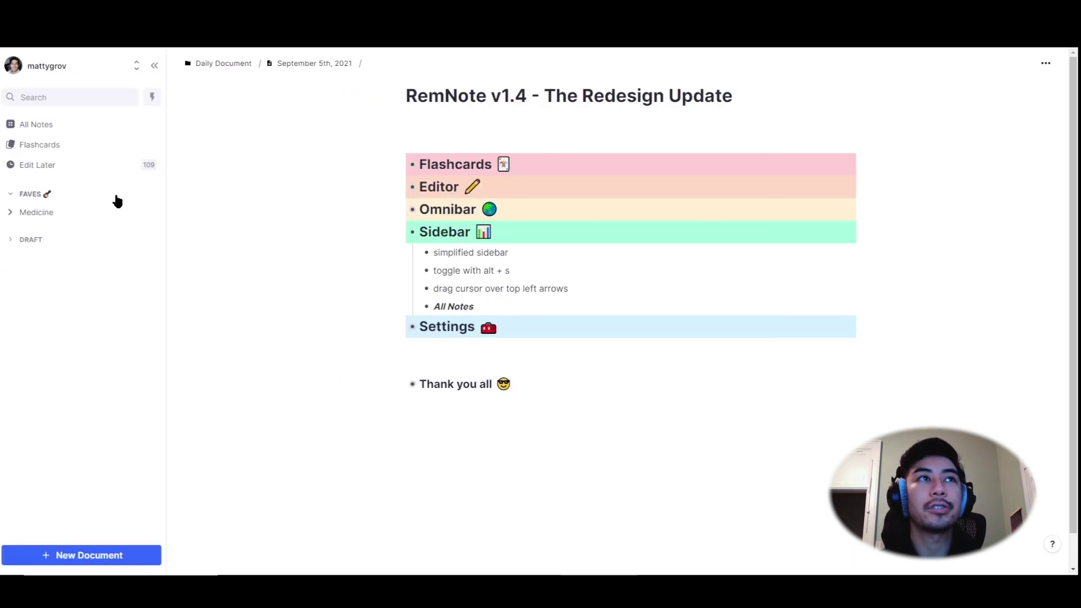
# - Try the sidebar's rem search and quick add popups, then go to All Notes
pyautogui.click(70, 101)
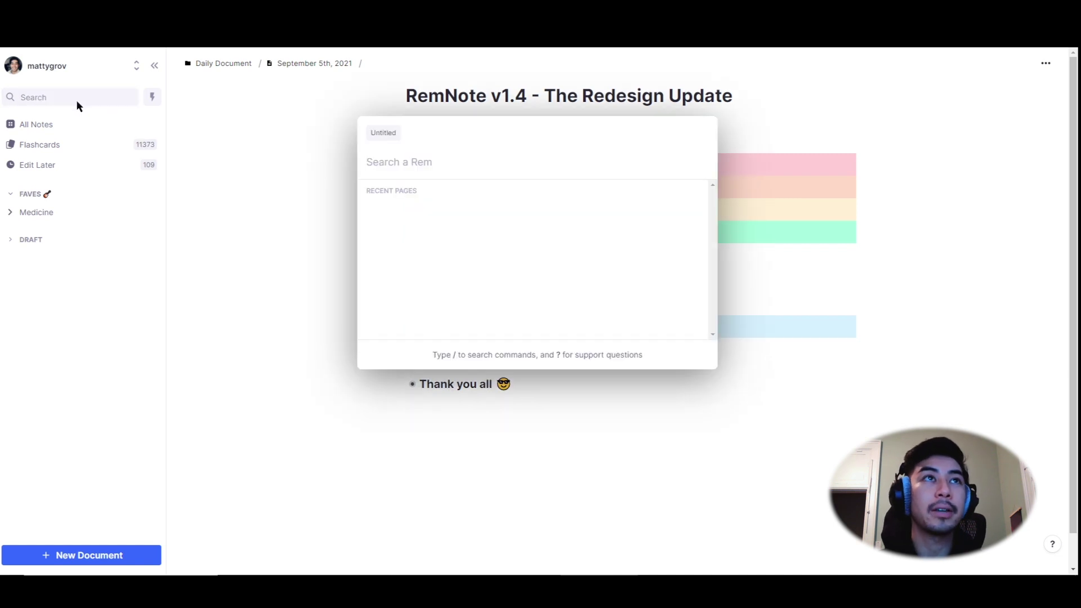
pyautogui.click(59, 326)
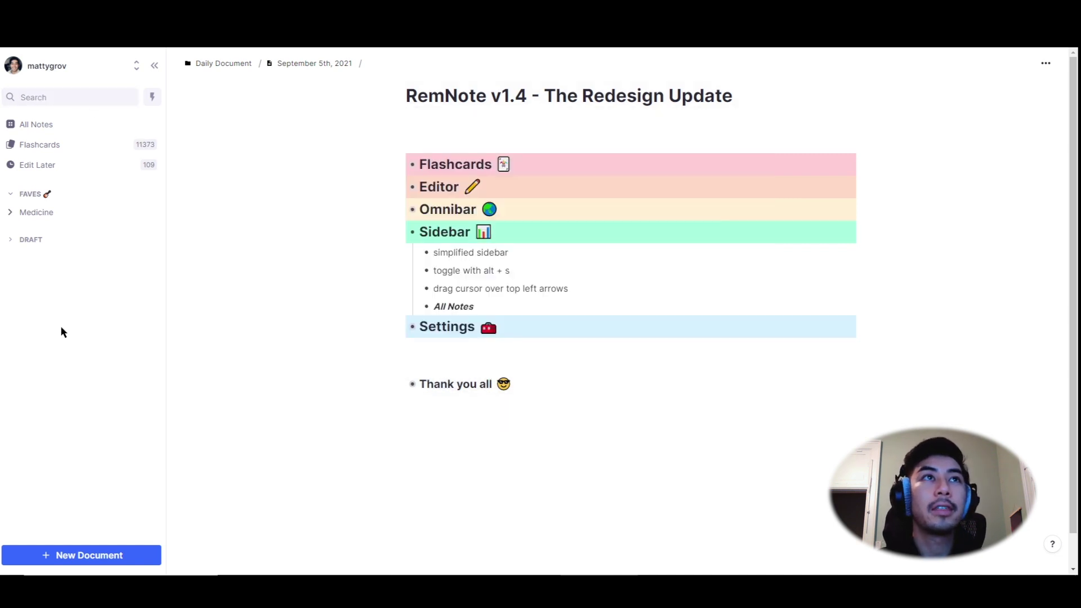
pyautogui.click(155, 100)
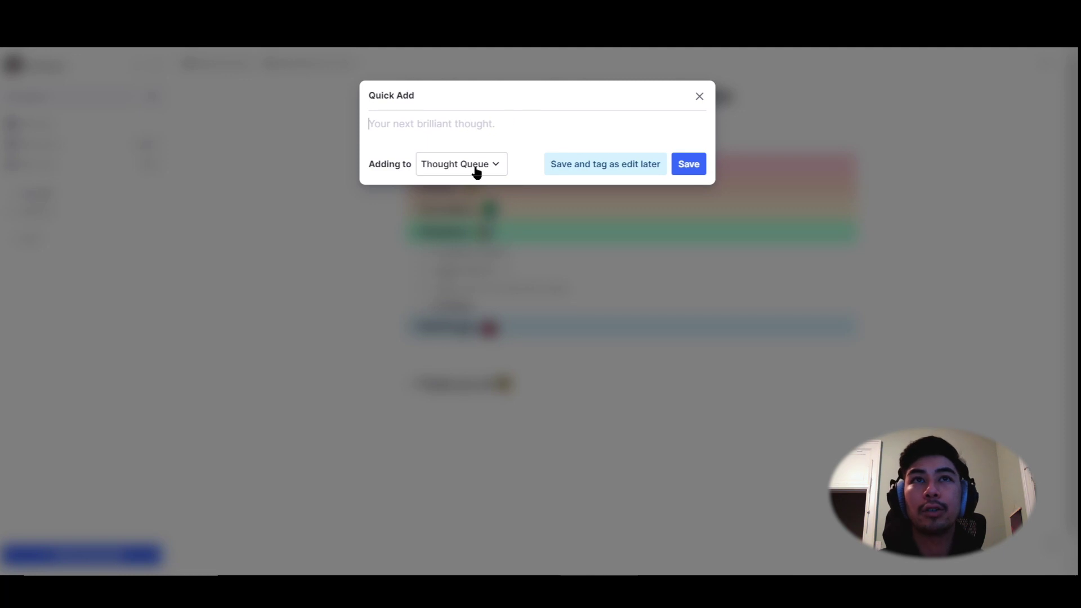
pyautogui.click(698, 99)
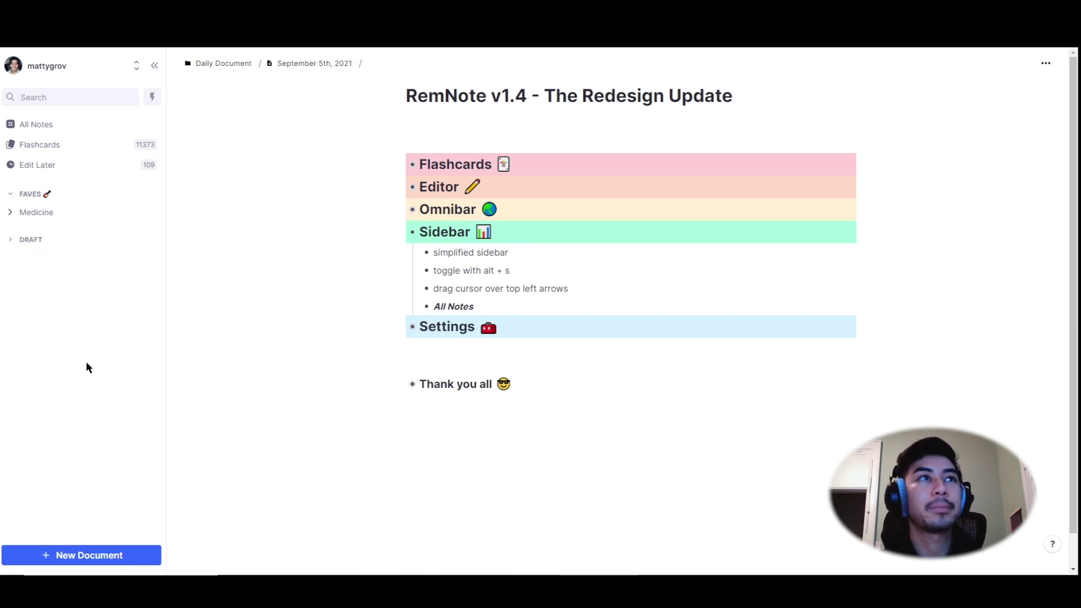
pyautogui.click(35, 128)
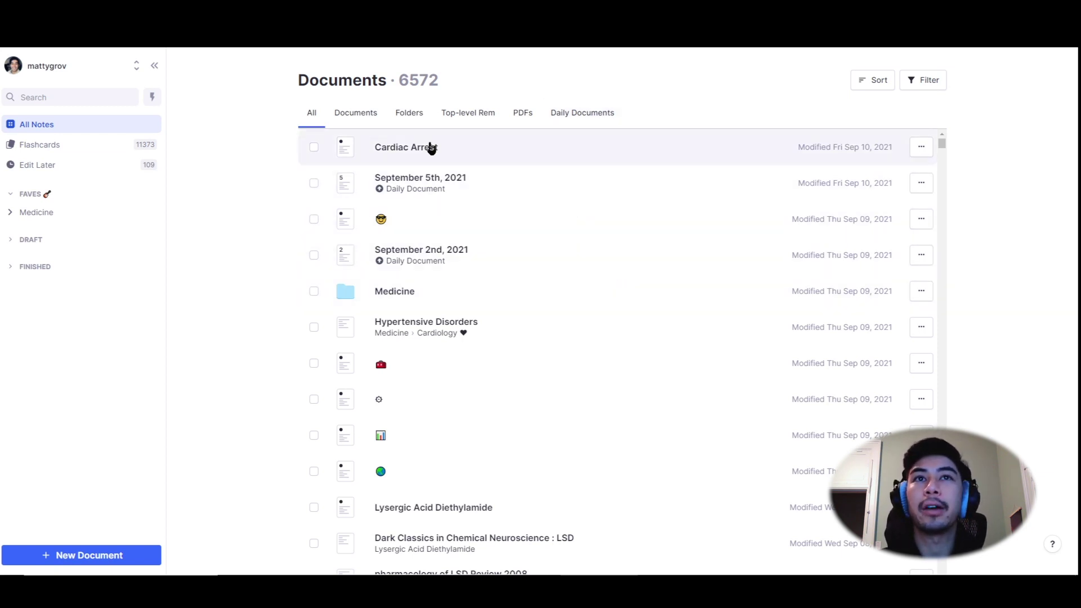
# - Filter All Notes by Documents, Folders, Top-level Rem, PDFs, then Daily Documents
pyautogui.click(354, 121)
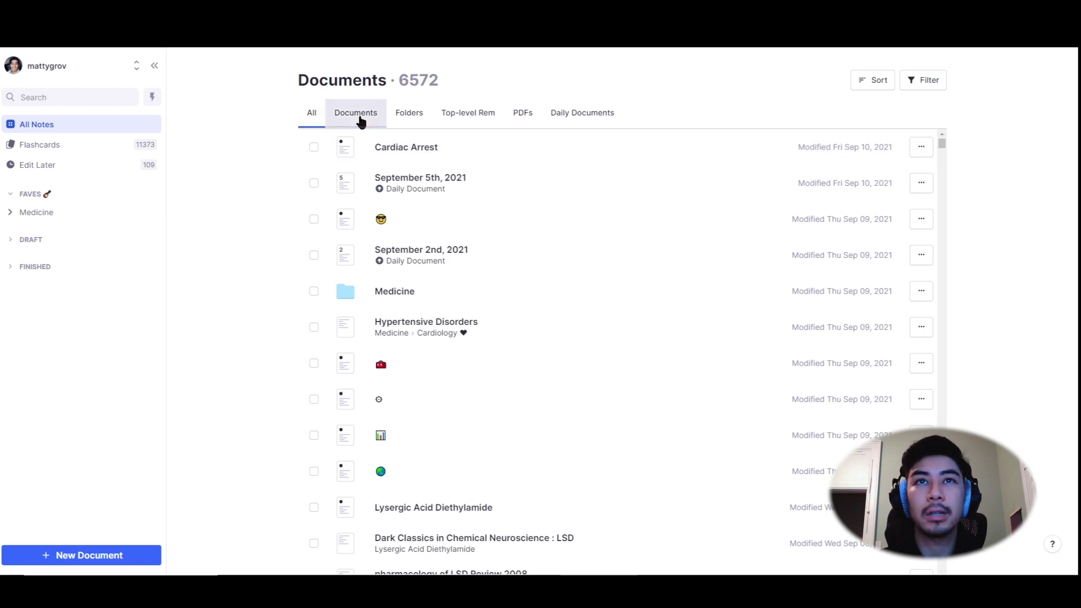
pyautogui.click(414, 120)
pyautogui.click(469, 115)
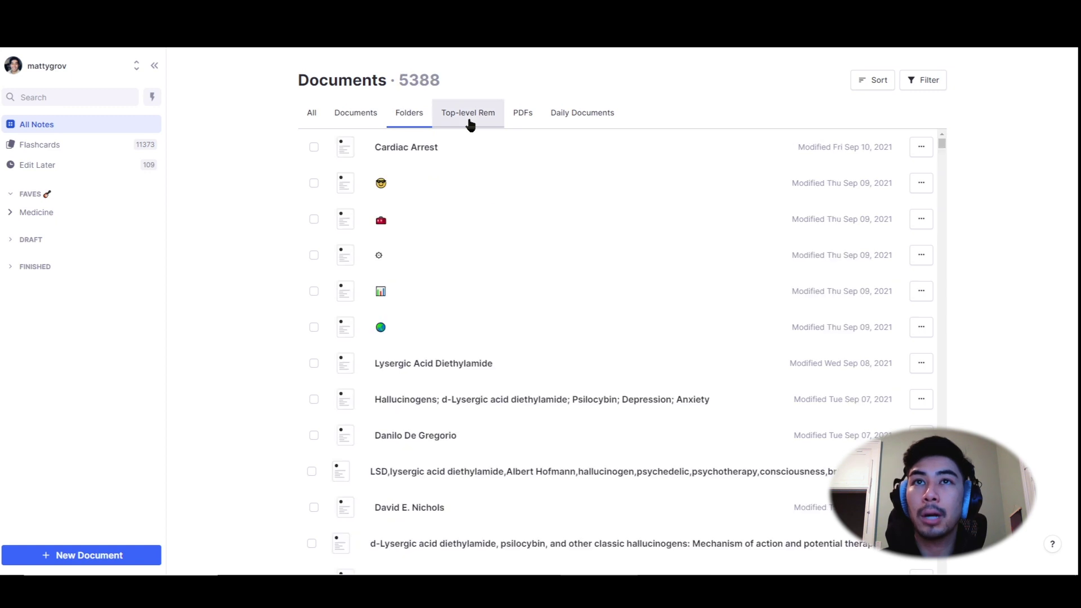
pyautogui.click(522, 117)
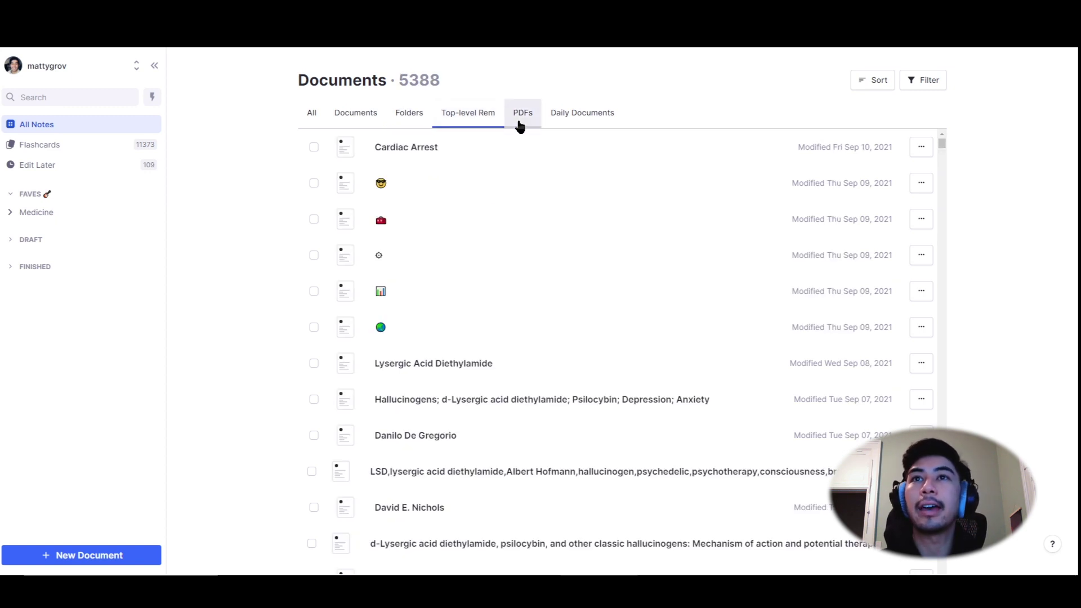
pyautogui.click(560, 117)
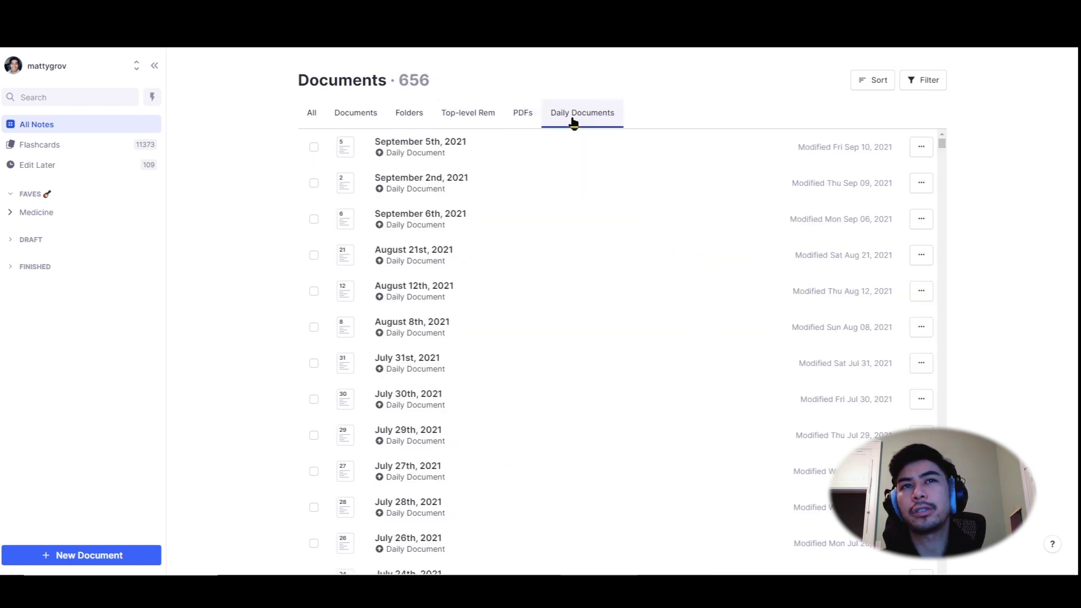
# - Review the Sort and Filter dropdown options for the Daily Documents list
pyautogui.click(875, 82)
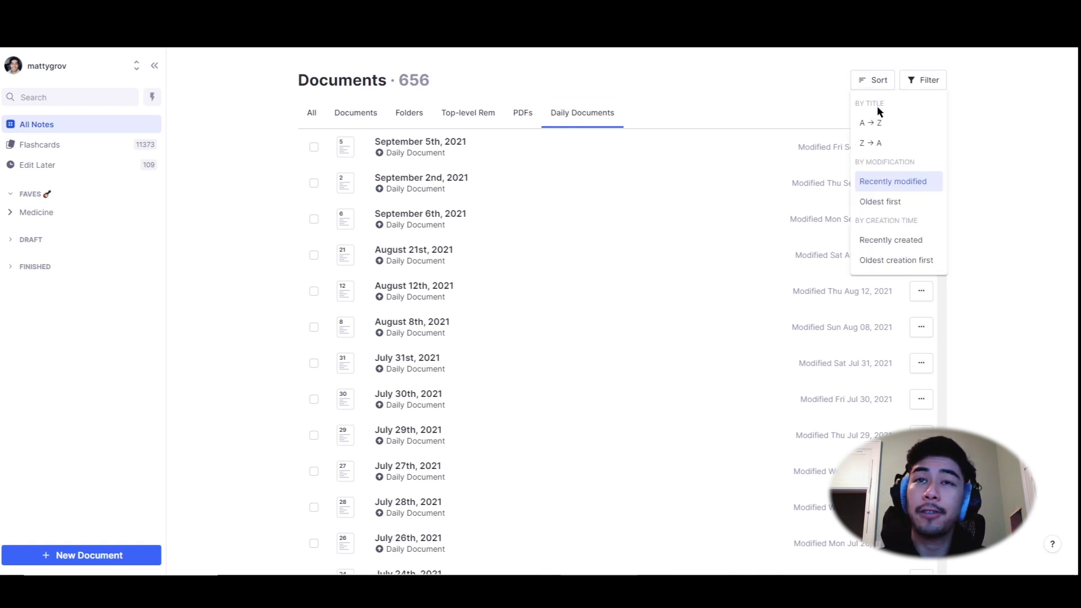
pyautogui.click(920, 80)
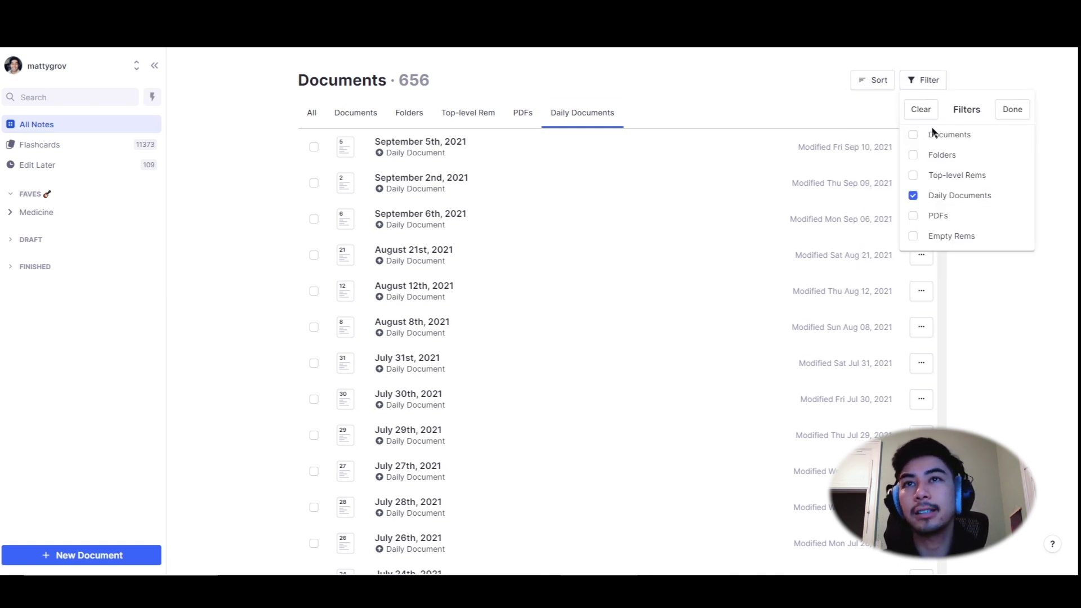
pyautogui.click(874, 81)
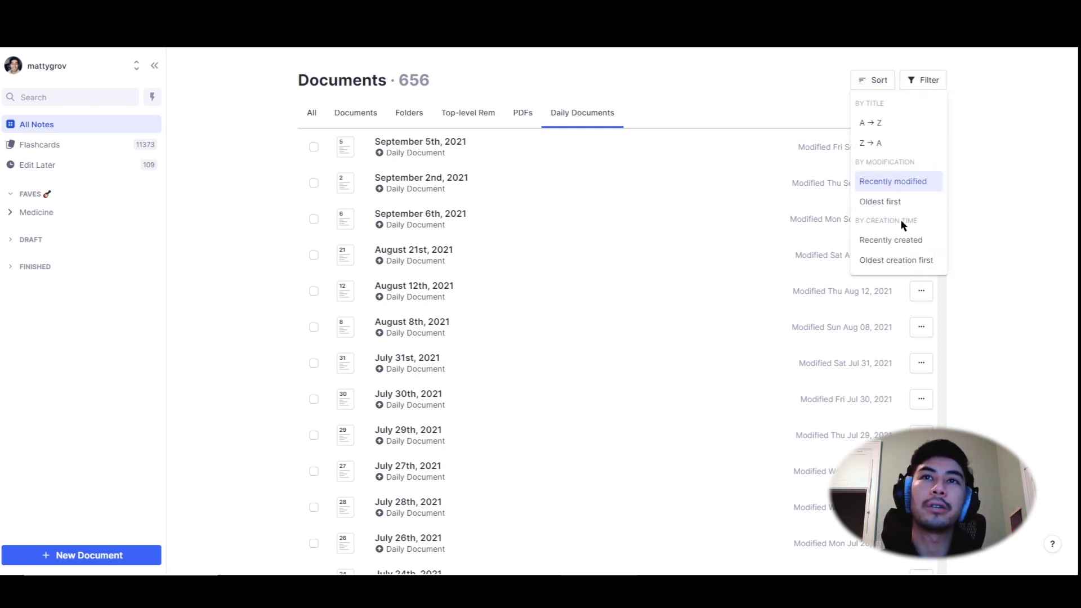
pyautogui.click(67, 66)
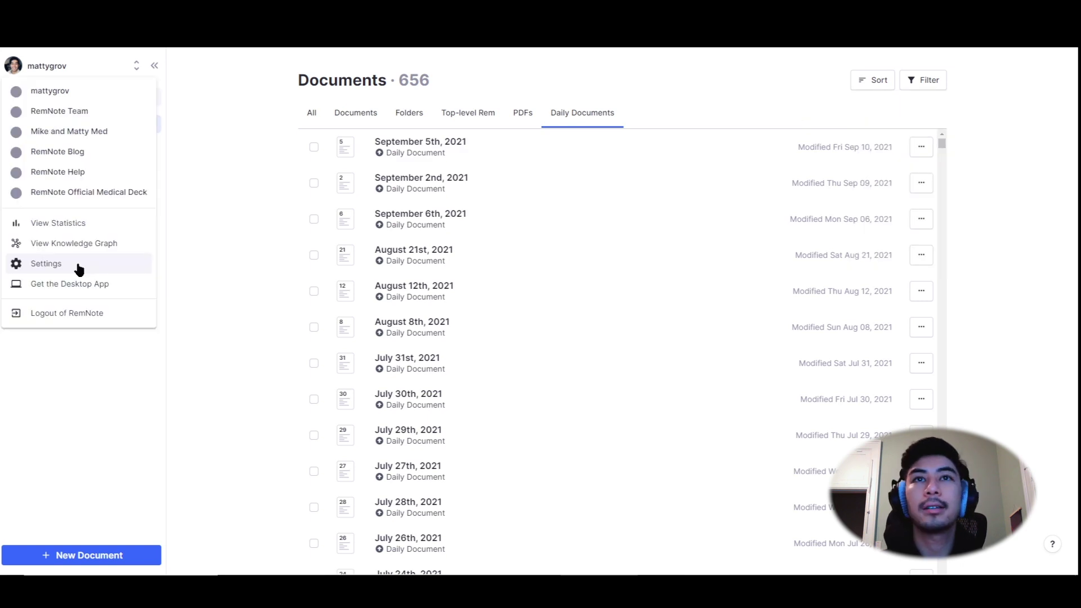
# - Expand the Settings section's notes and open the app settings from the account menu
pyautogui.click(182, 66)
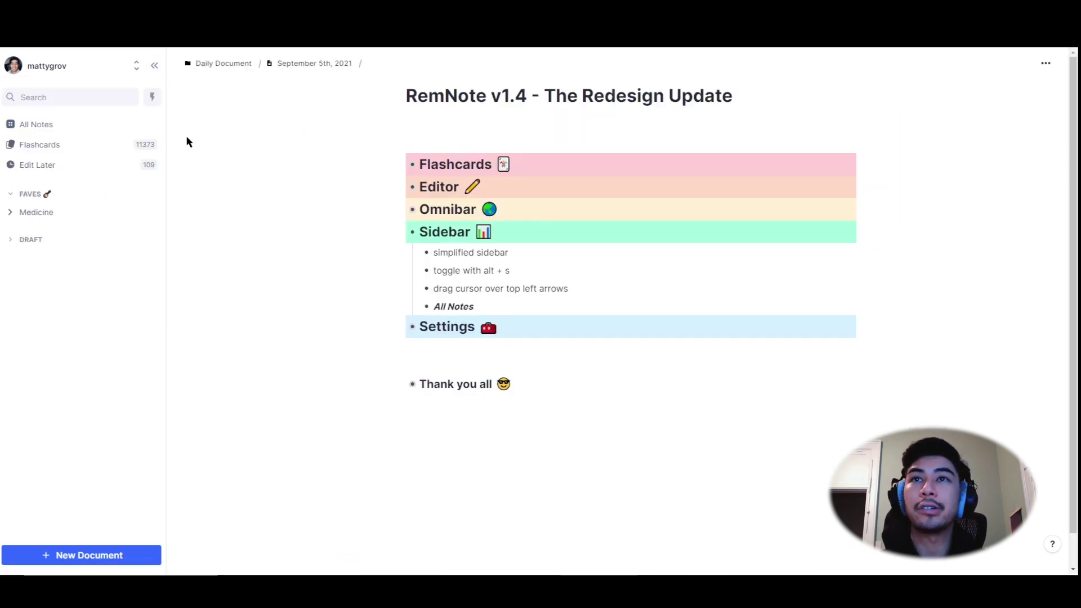
pyautogui.click(407, 254)
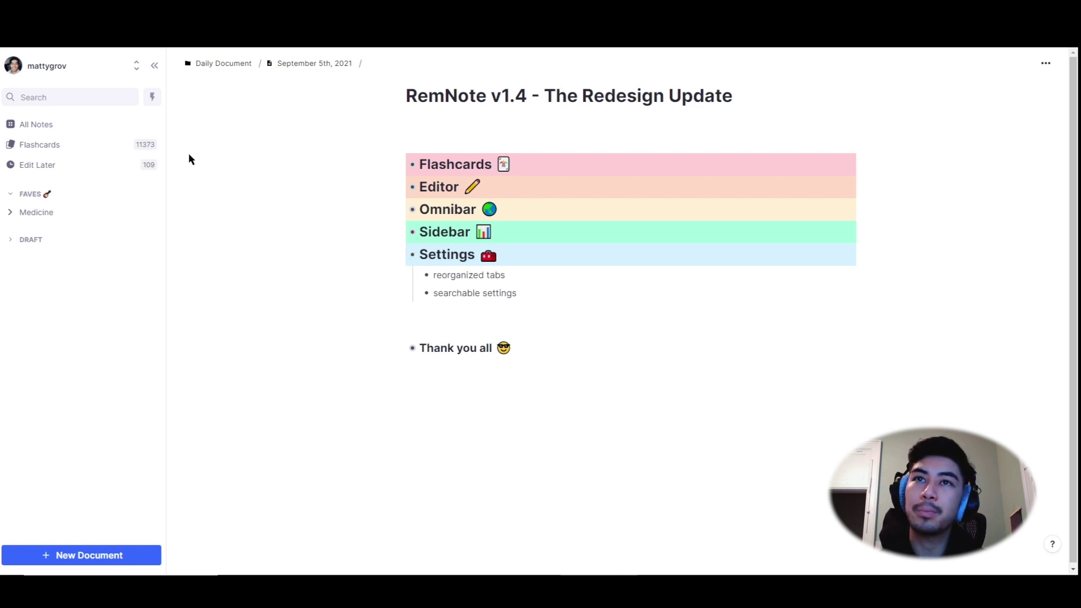
pyautogui.click(67, 66)
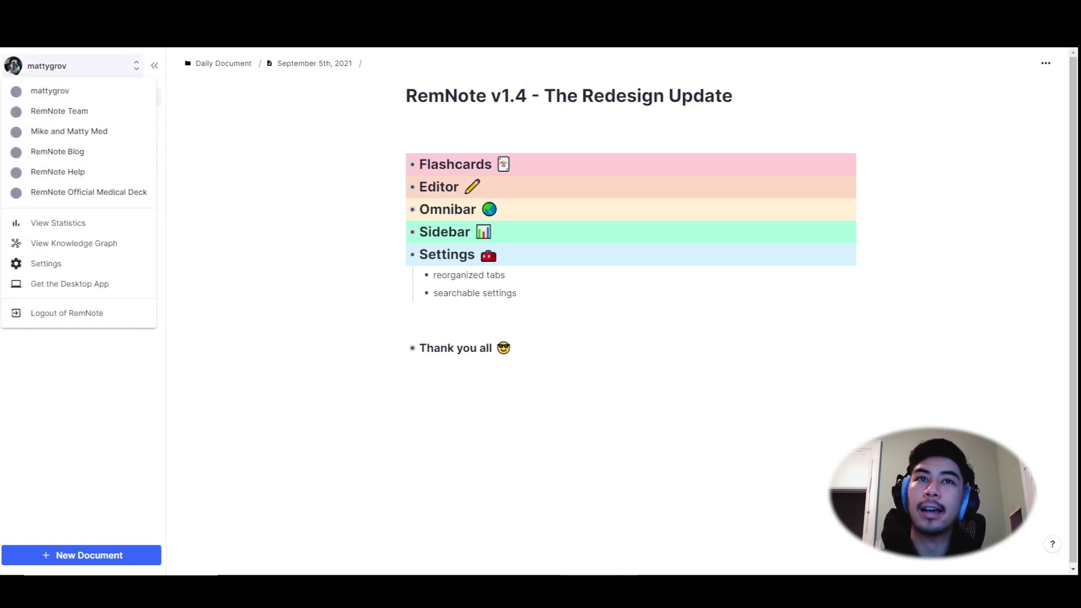
pyautogui.click(47, 267)
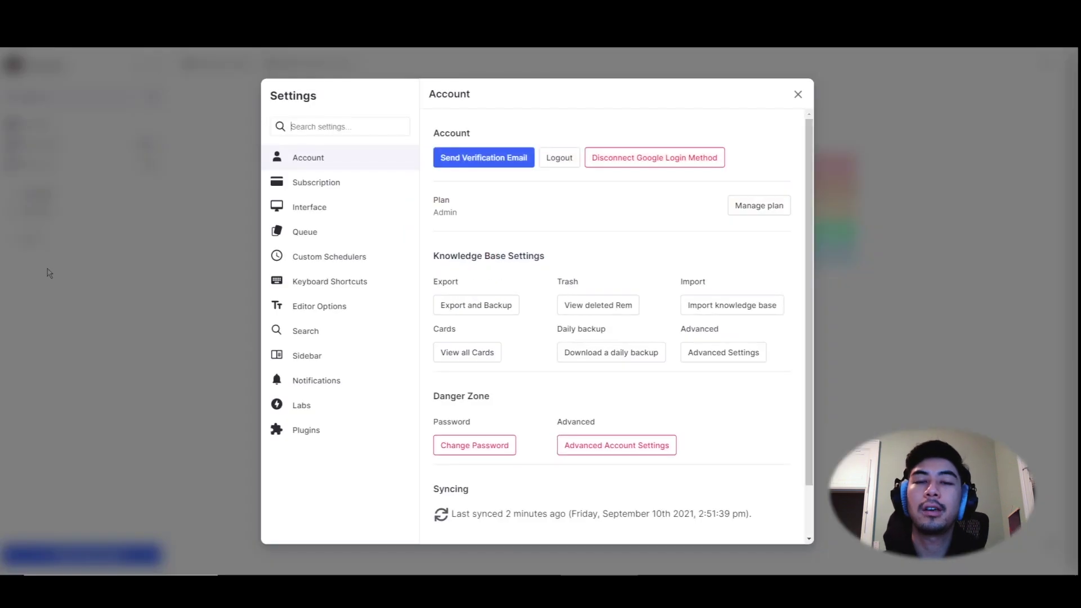
# - Browse the Subscription, Interface, Queue, Custom Schedulers and shortcut pages, then search settings for 'queue'
pyautogui.click(320, 186)
pyautogui.click(330, 209)
pyautogui.click(331, 233)
pyautogui.click(334, 258)
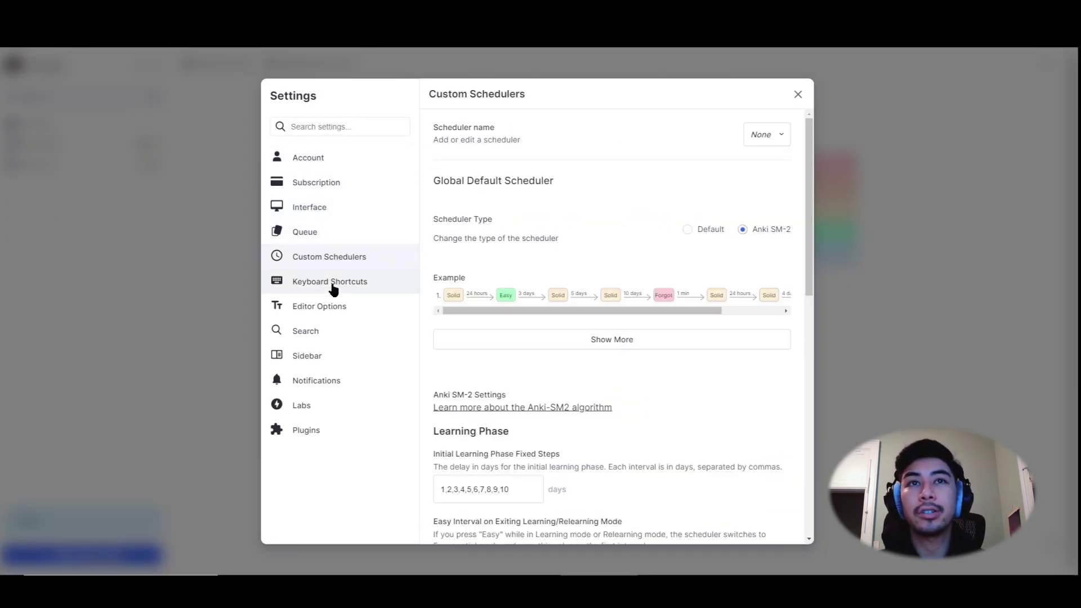
pyautogui.click(333, 289)
pyautogui.write('queu')
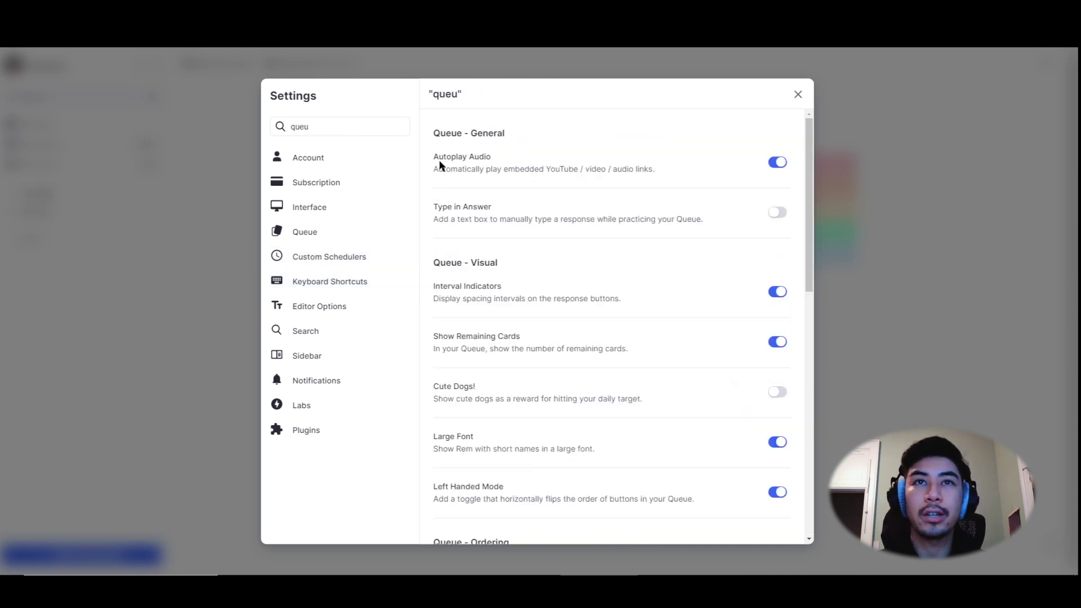
pyautogui.write('e')
pyautogui.scroll(-9, 586, 211)
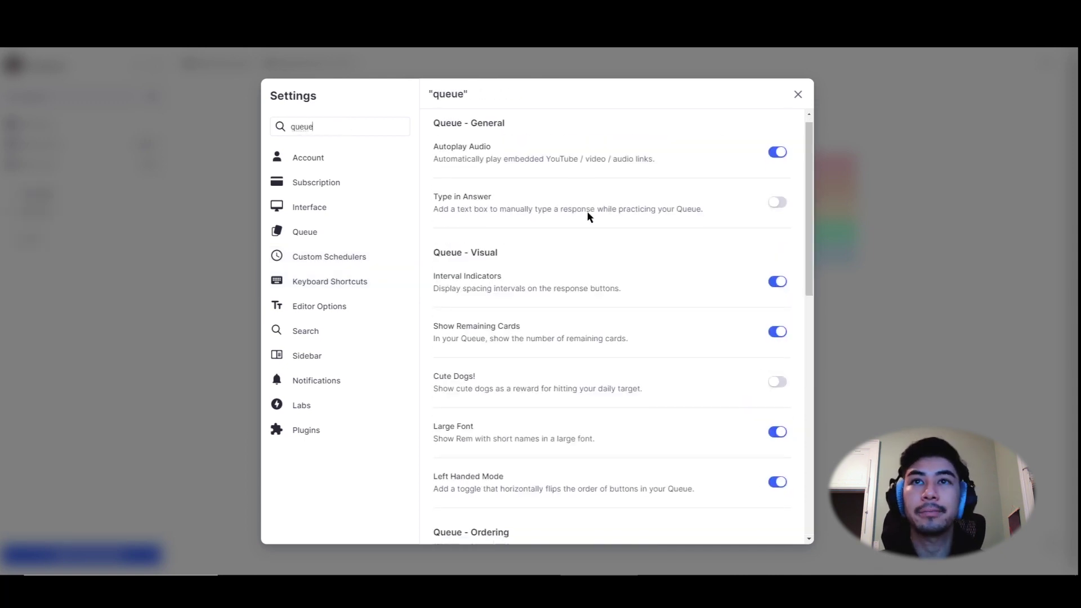
pyautogui.scroll(9, 595, 289)
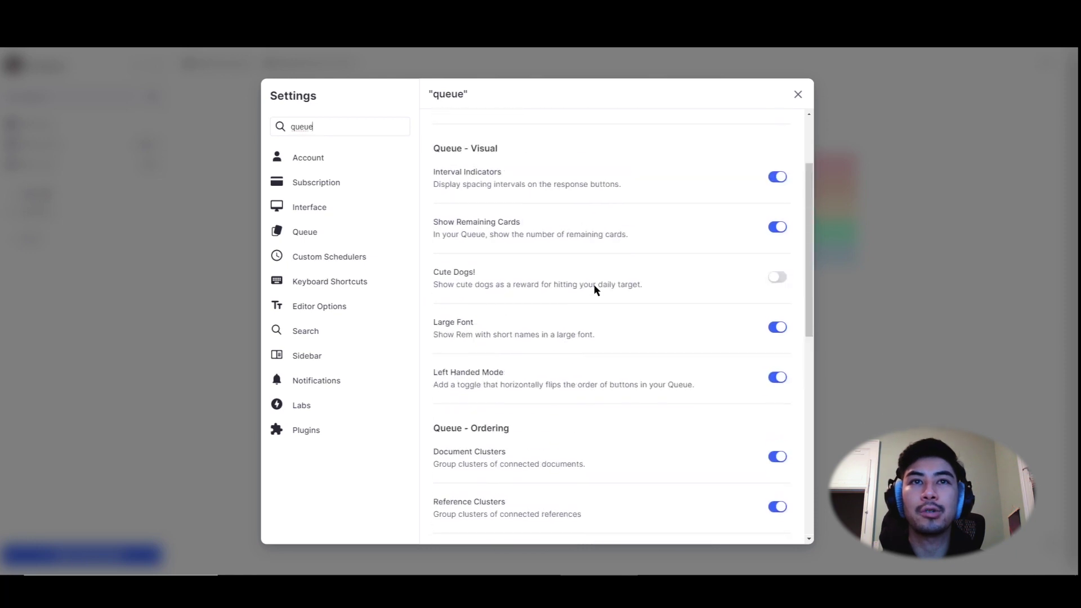
pyautogui.click(798, 95)
# - Collapse Settings and add a 'Remnote.io/careers' bullet above 'Thank you all'
pyautogui.click(398, 256)
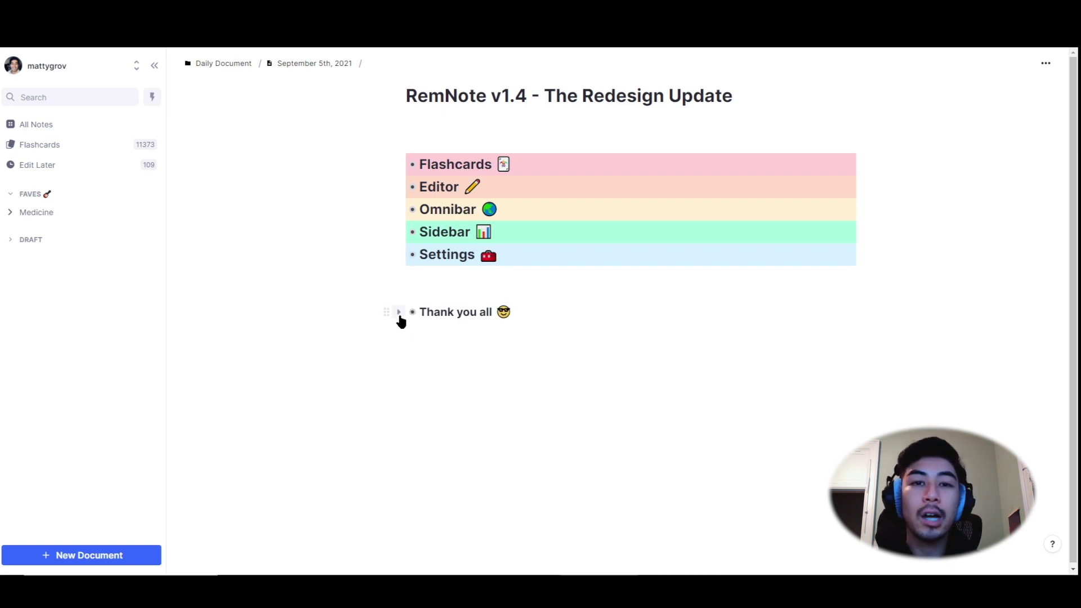
pyautogui.click(399, 312)
pyautogui.click(508, 303)
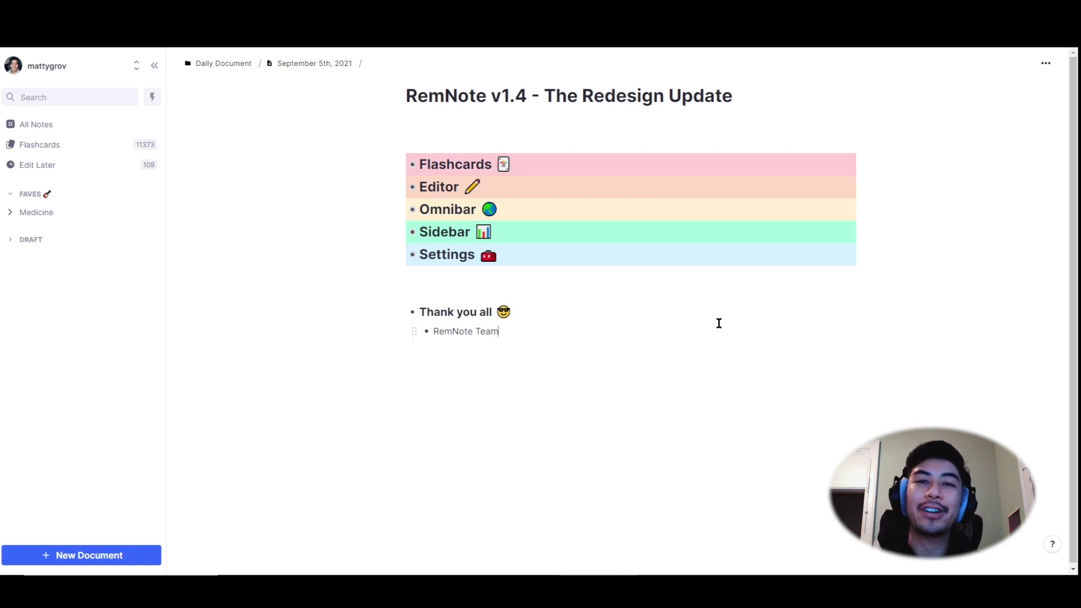
pyautogui.press('Return')
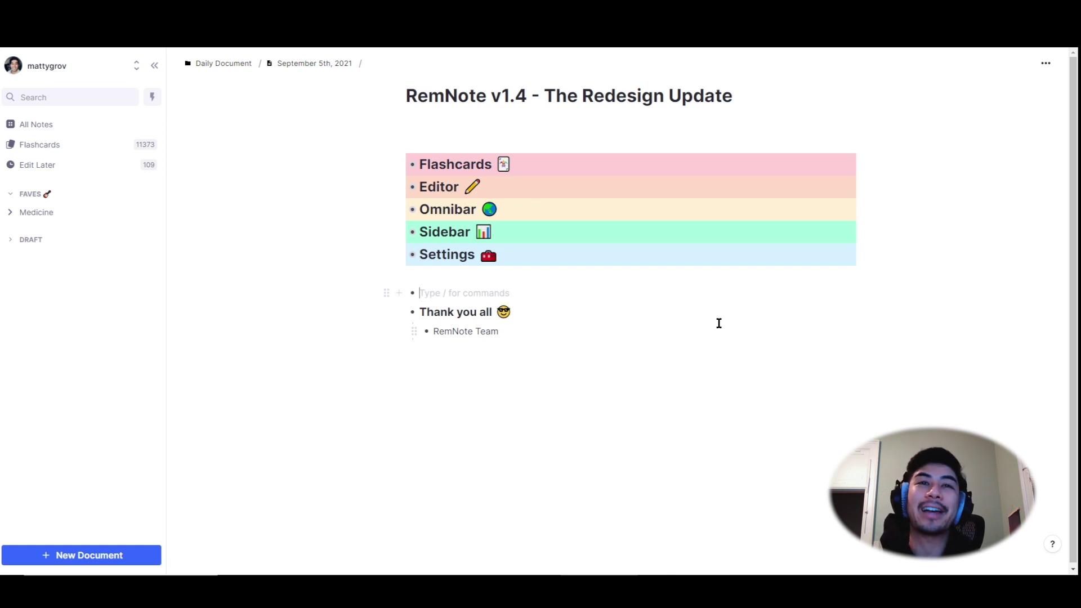
pyautogui.write('Remnote.io')
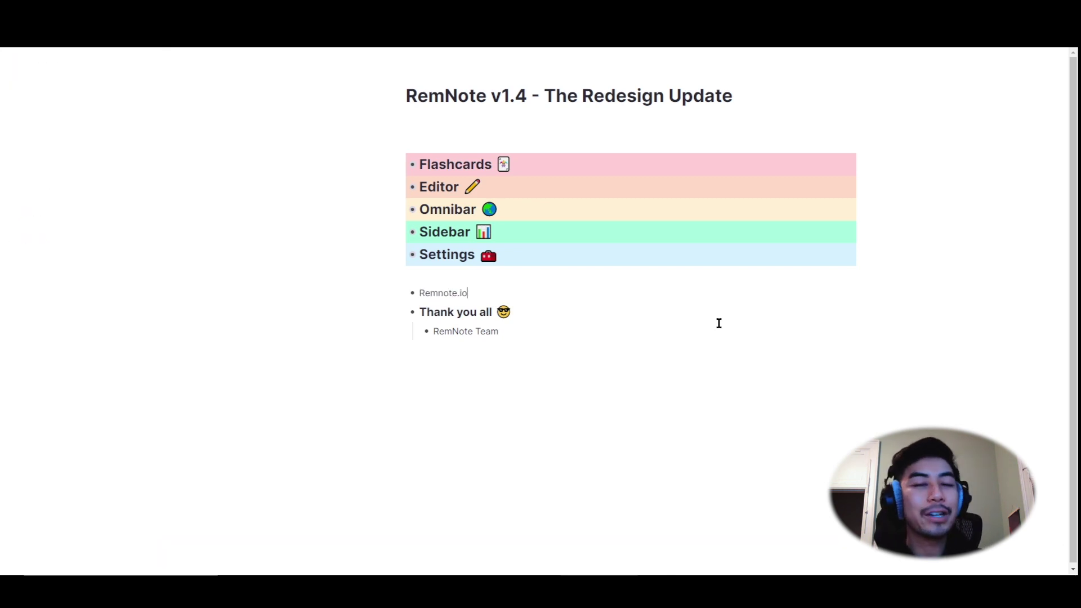
pyautogui.write('/careers')
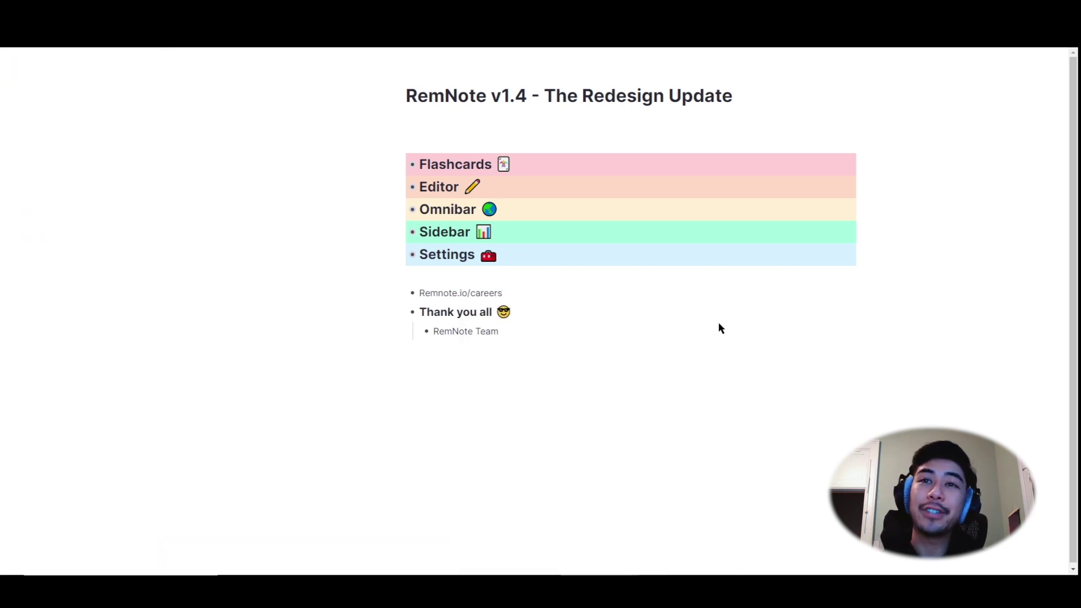
pyautogui.press('Return')
# - Browse the careers page's open positions, then add an empty bullet above 'Thank you all'
pyautogui.hotkey('ctrl', 'Tab')
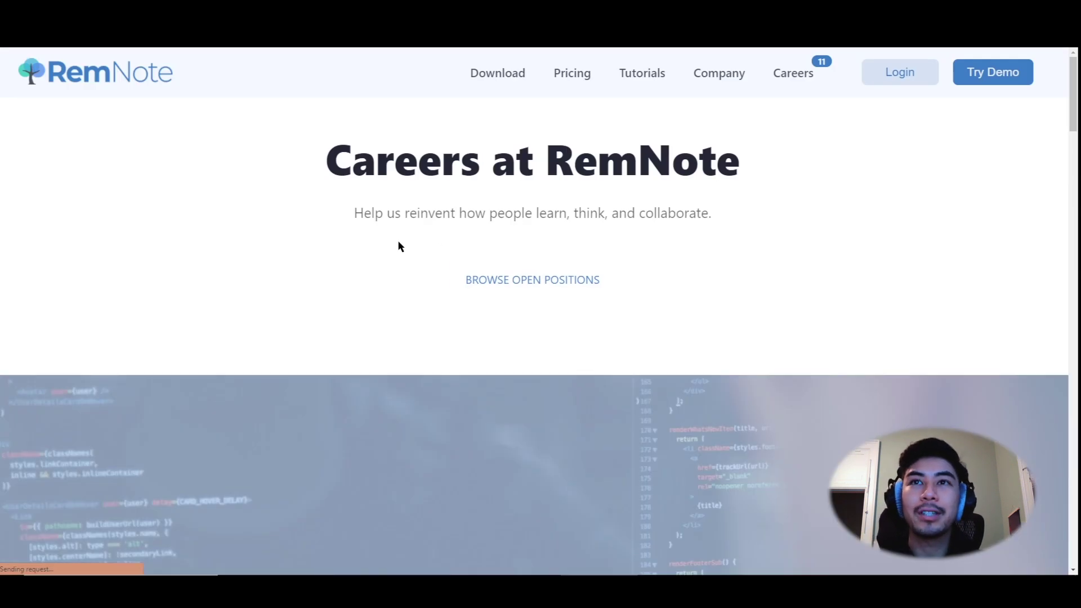
pyautogui.click(514, 290)
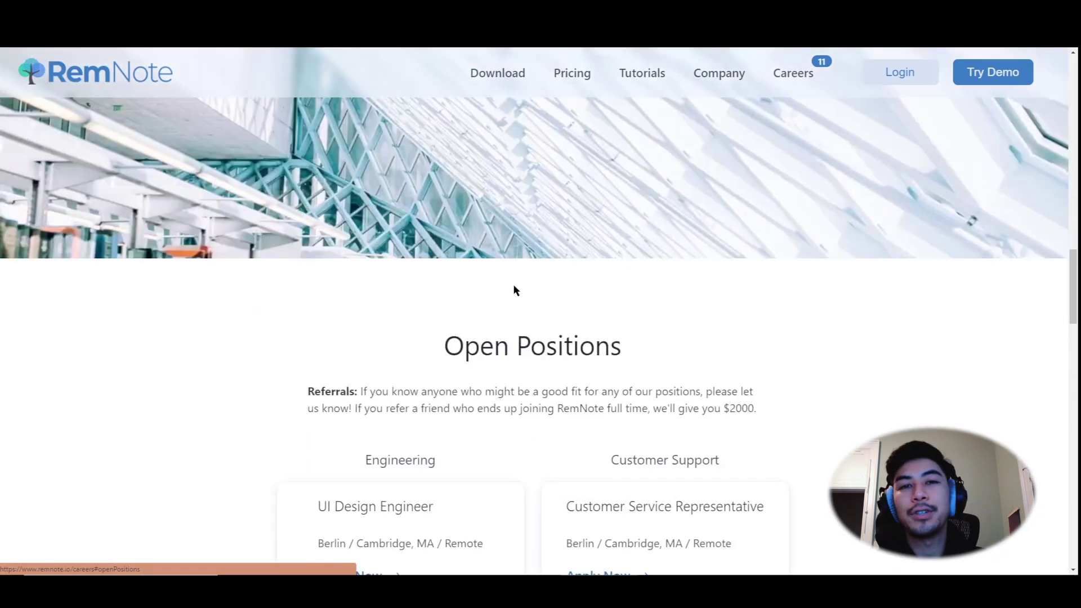
pyautogui.scroll(-20, 513, 289)
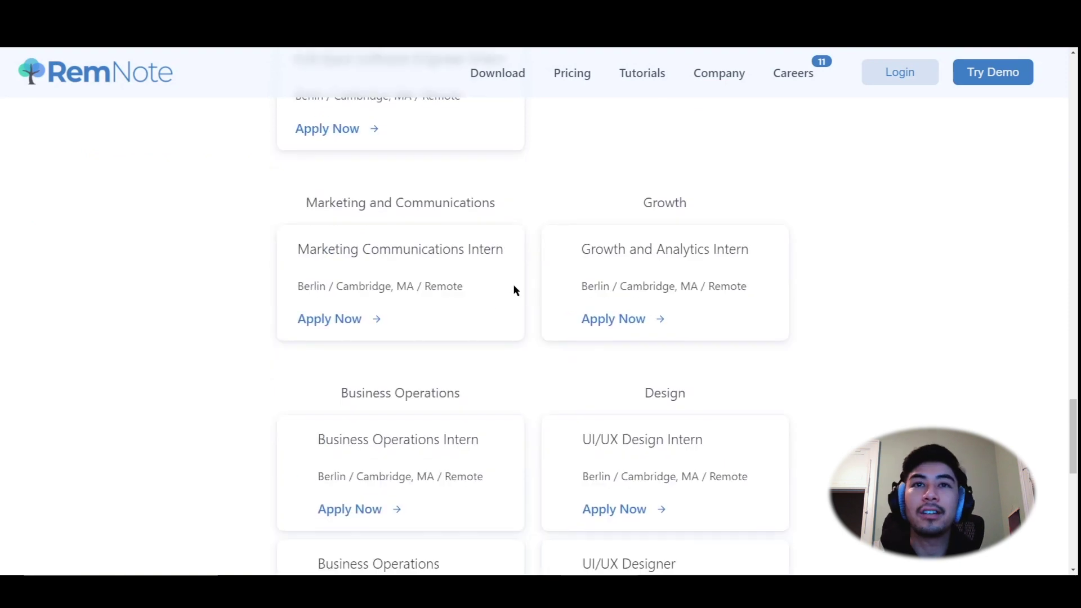
pyautogui.scroll(-9, 514, 289)
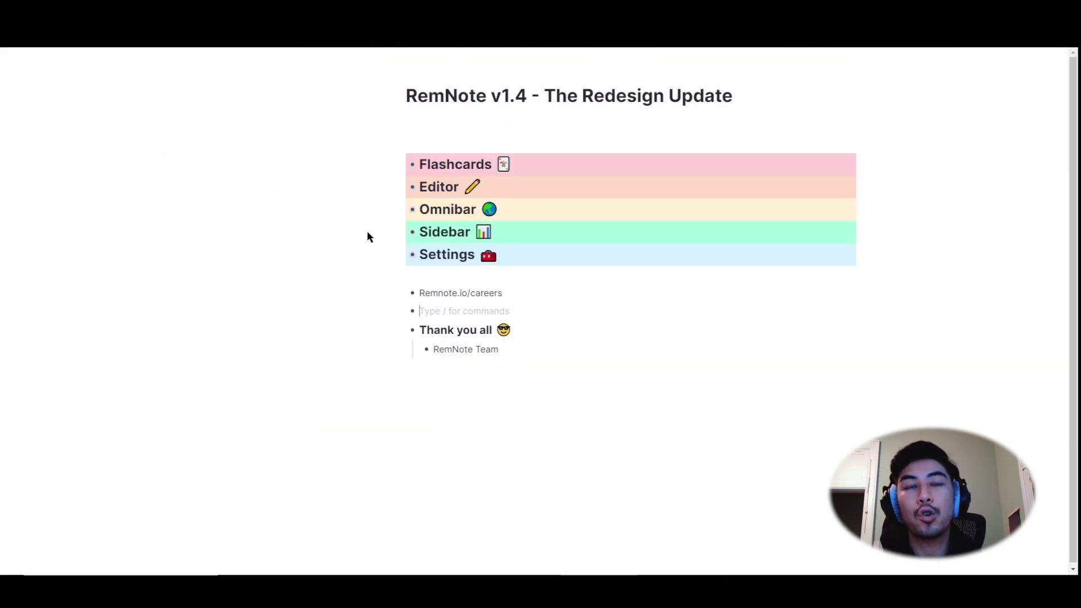
pyautogui.click(523, 342)
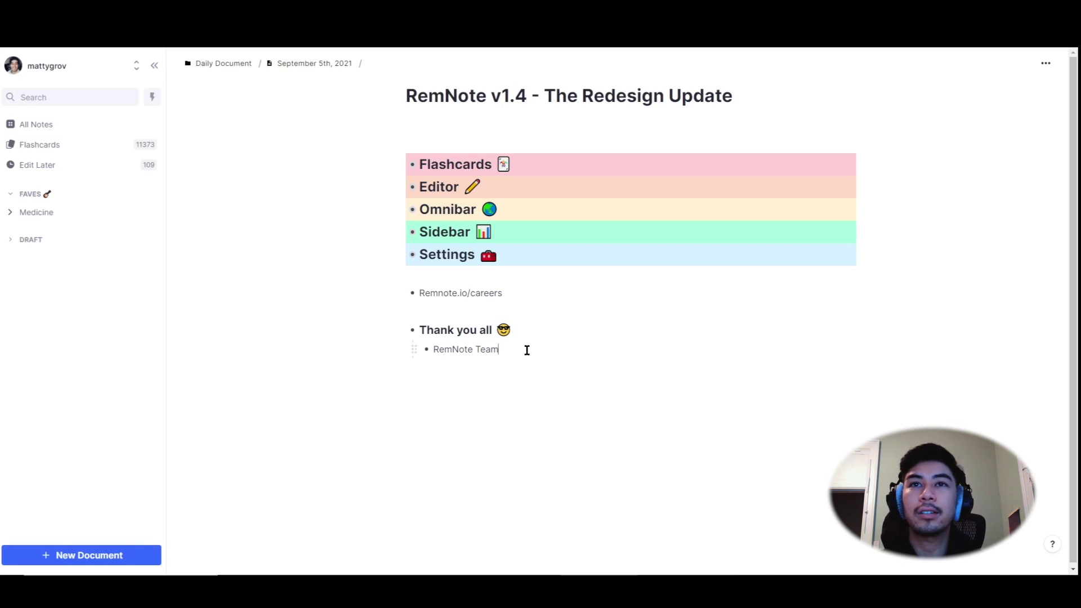
pyautogui.click(612, 311)
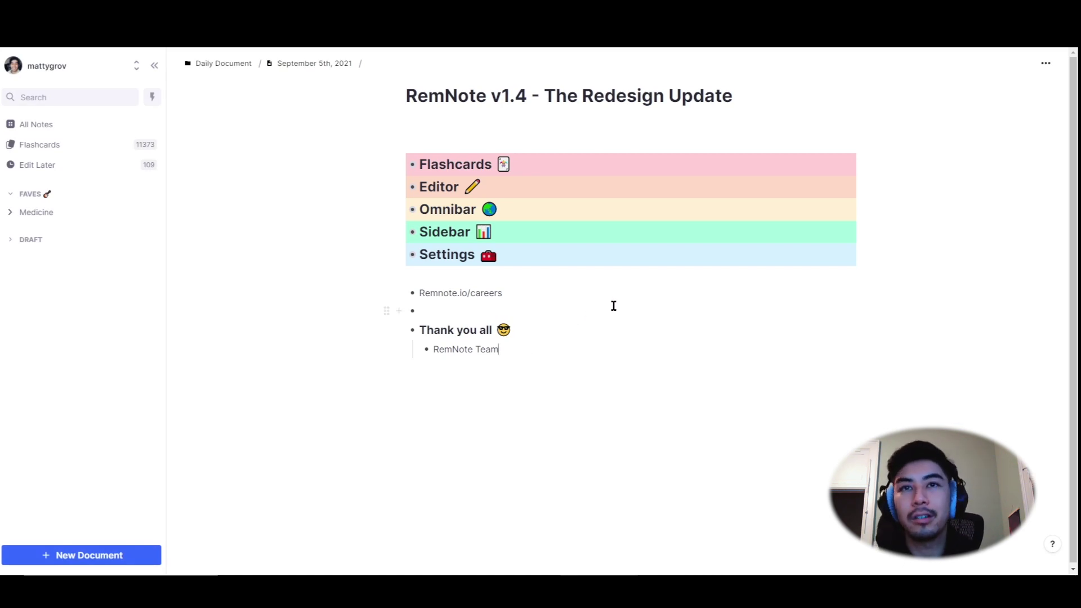